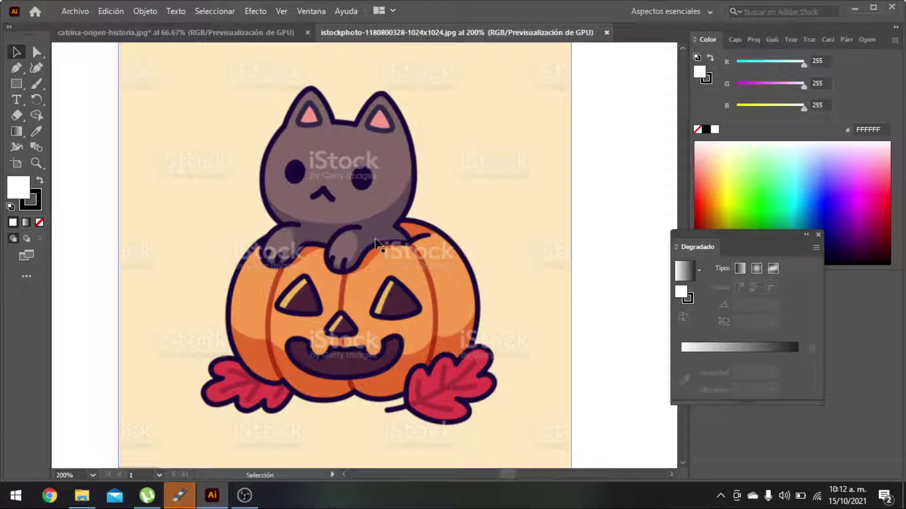
pyautogui.click(244, 495)
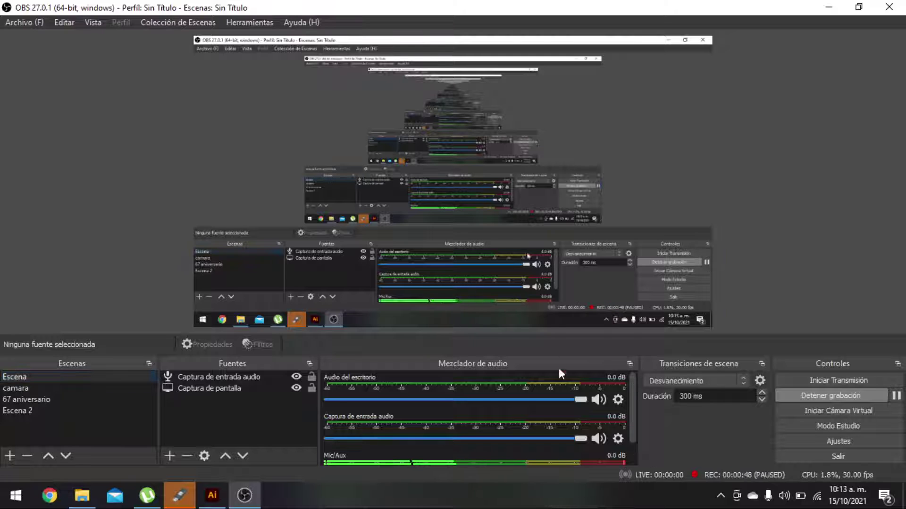
pyautogui.click(826, 14)
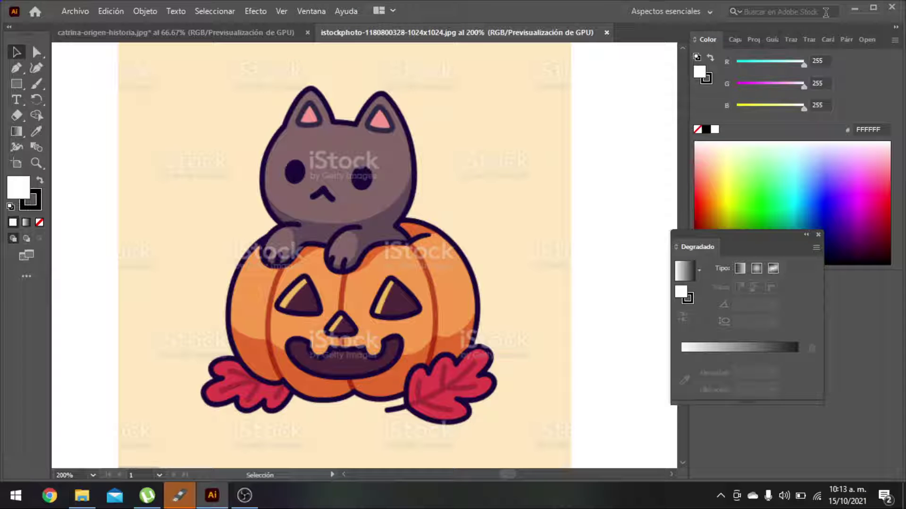
pyautogui.click(250, 494)
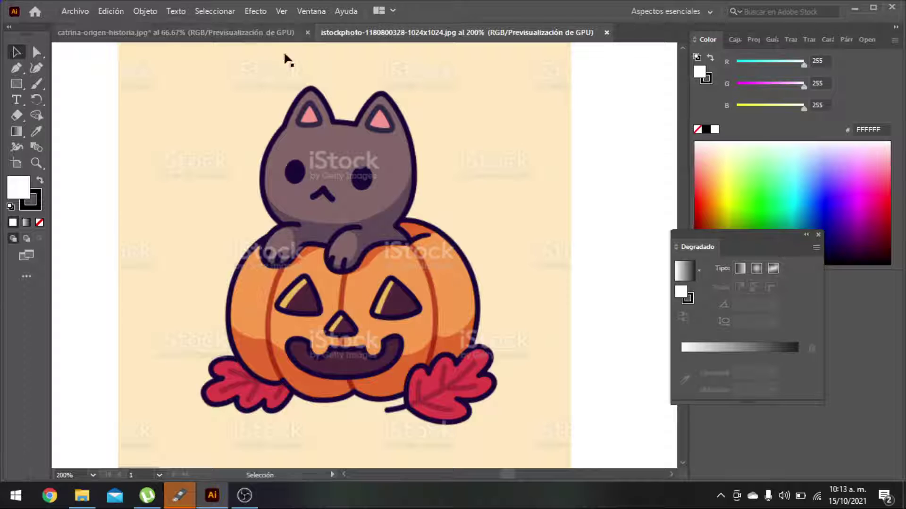
# - Put away the floating gradient settings and bring up the document's layer list
pyautogui.scroll(1, 335, 153)
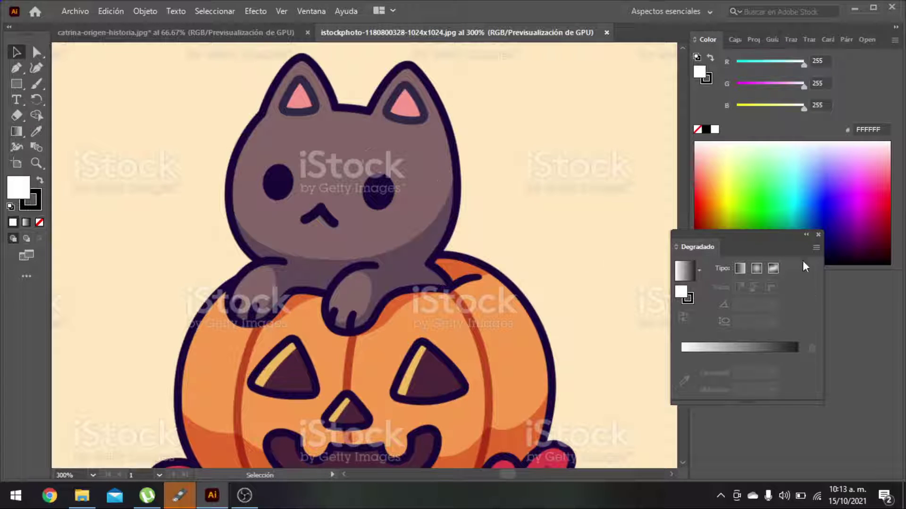
pyautogui.click(818, 235)
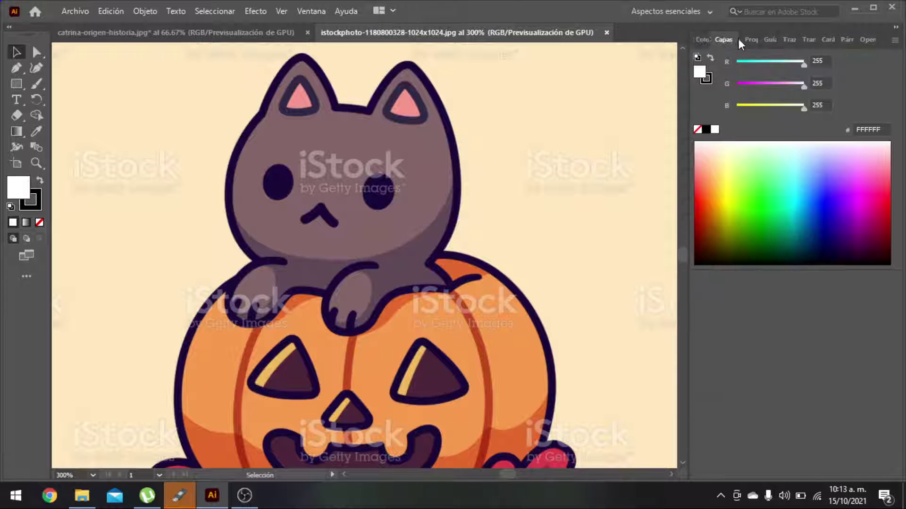
pyautogui.click(737, 40)
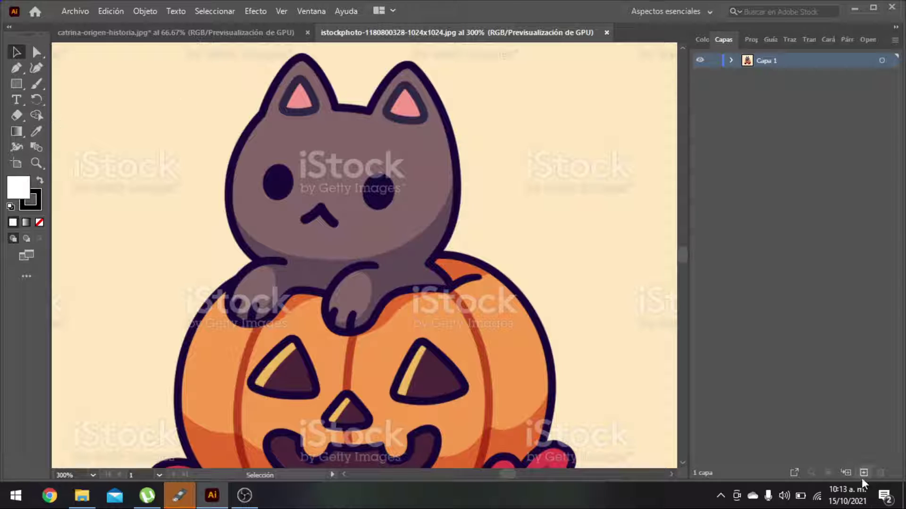
# - Lock the cat-and-pumpkin reference image and add a new layer above it
pyautogui.click(244, 185)
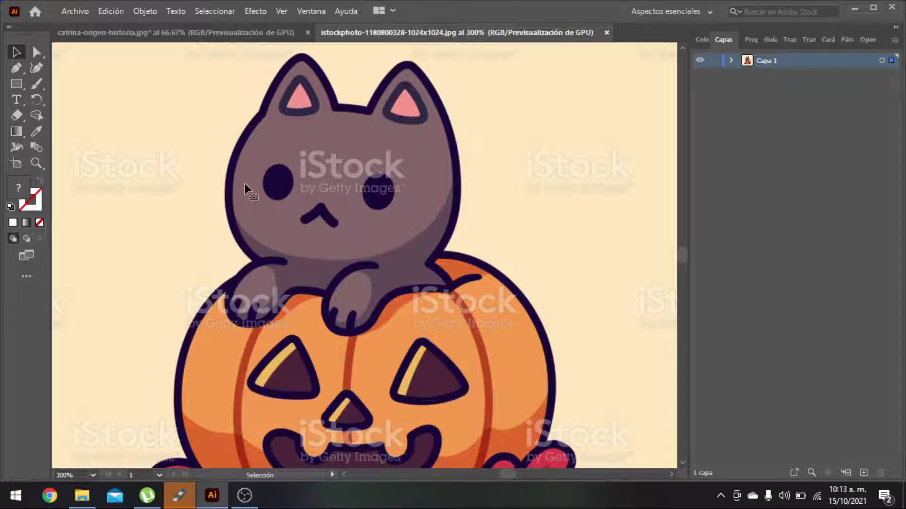
pyautogui.hotkey('ctrl', '2')
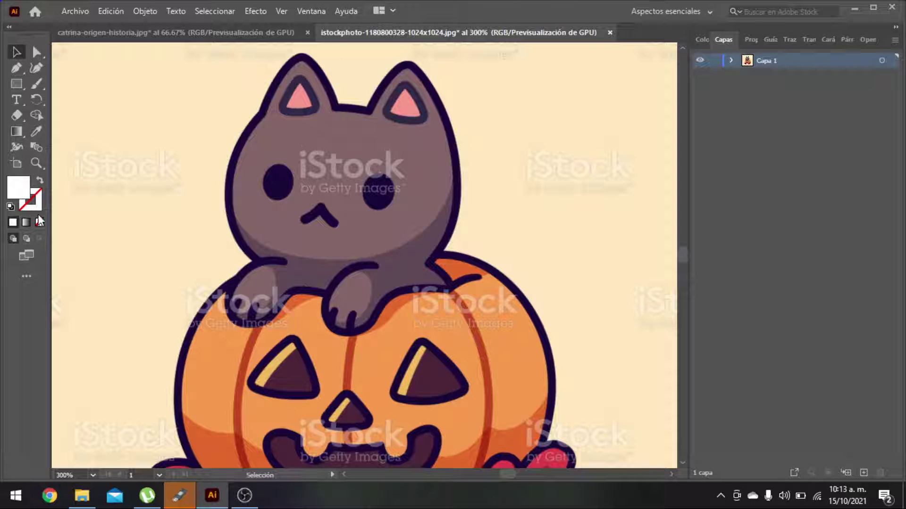
pyautogui.scroll(-4, 172, 324)
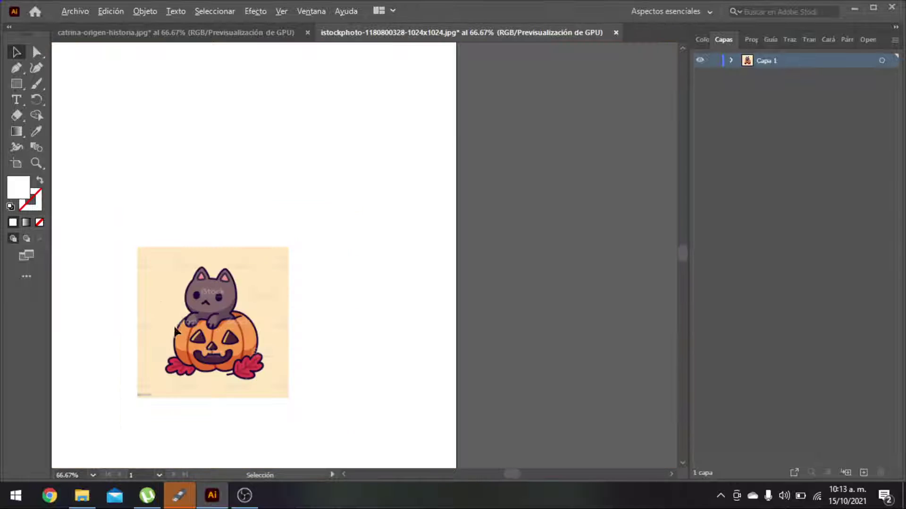
pyautogui.scroll(-3, 373, 421)
pyautogui.scroll(4, 103, 255)
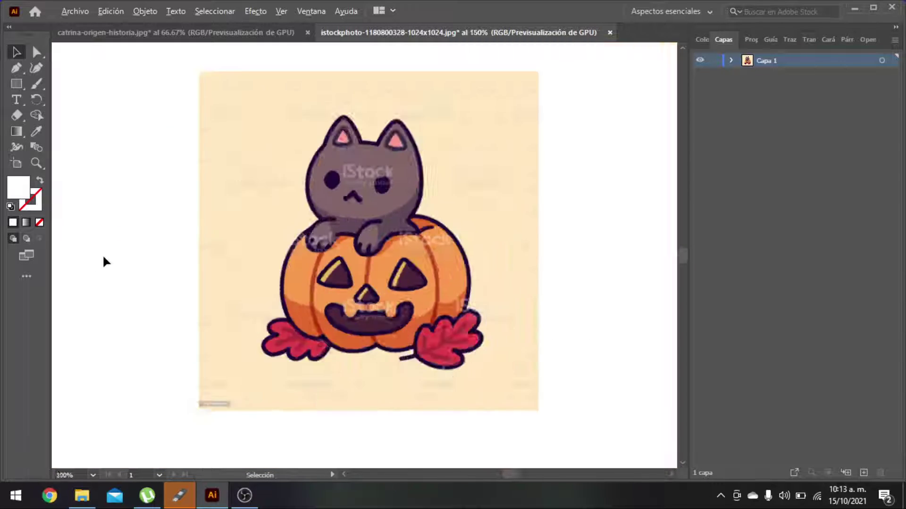
pyautogui.scroll(1, 392, 183)
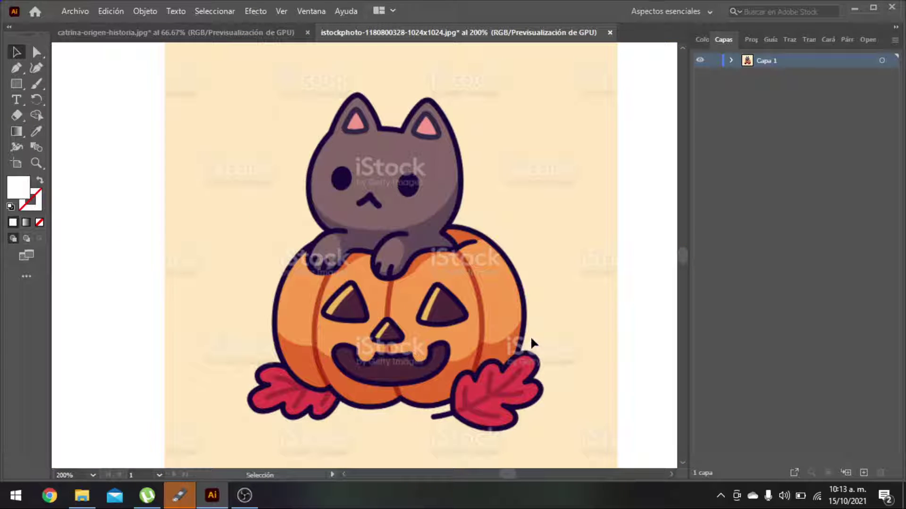
pyautogui.click(863, 472)
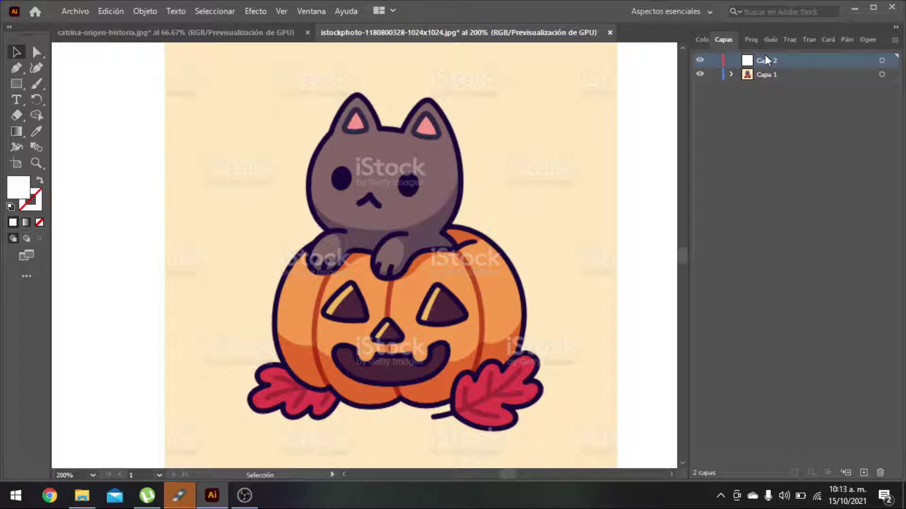
# - On the new layer, trace the left outline of the cat's head with the Pen tool, from above the left paw to the left ear tip
pyautogui.scroll(1, 835, 6)
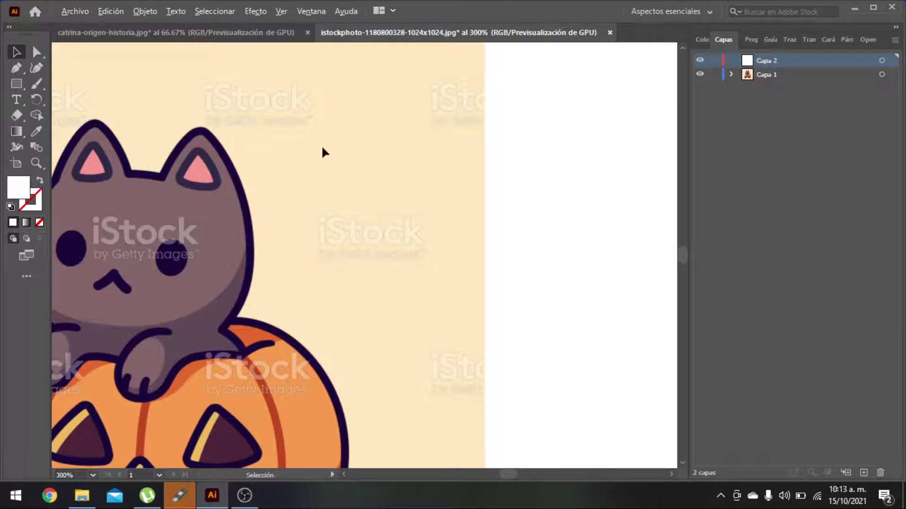
pyautogui.scroll(1, 344, 250)
pyautogui.hscroll(-5, 350, 236)
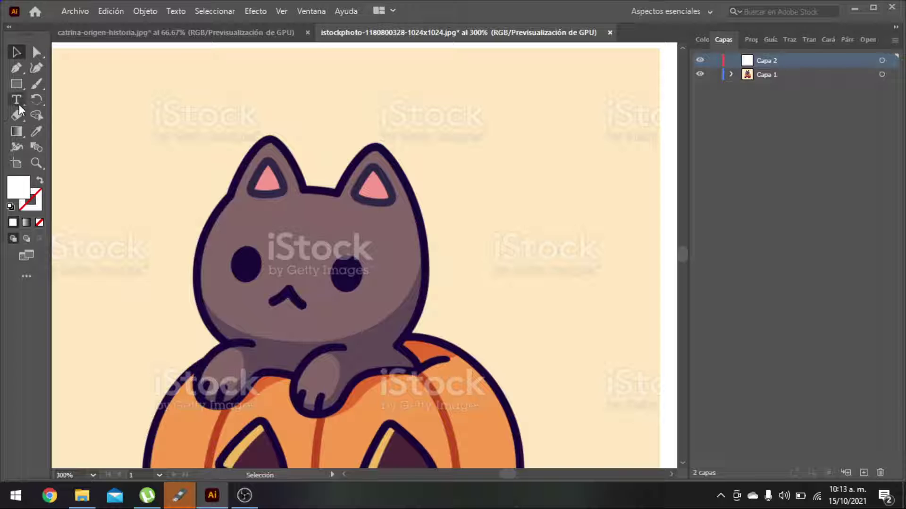
pyautogui.click(35, 68)
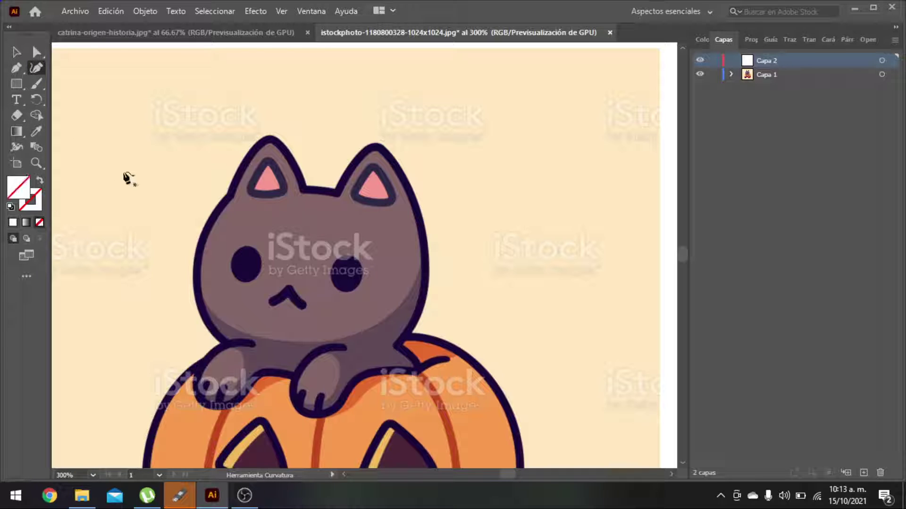
pyautogui.click(15, 68)
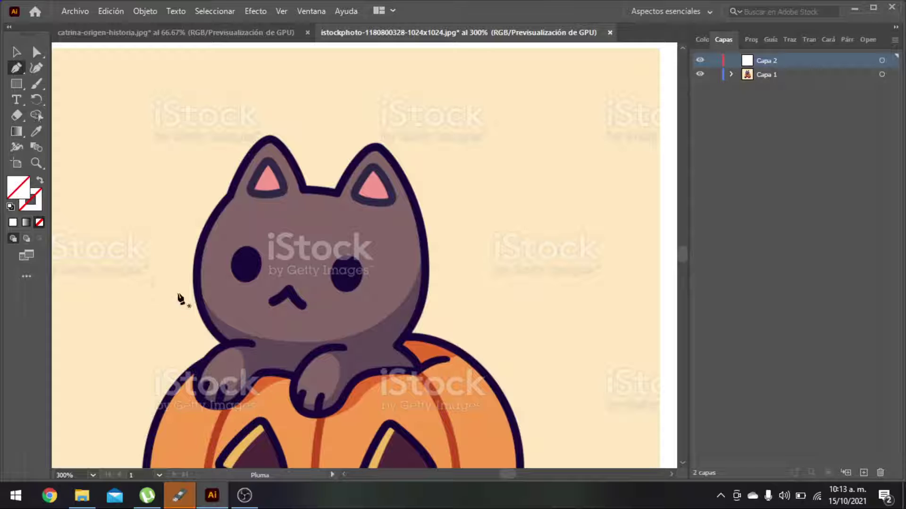
pyautogui.click(222, 339)
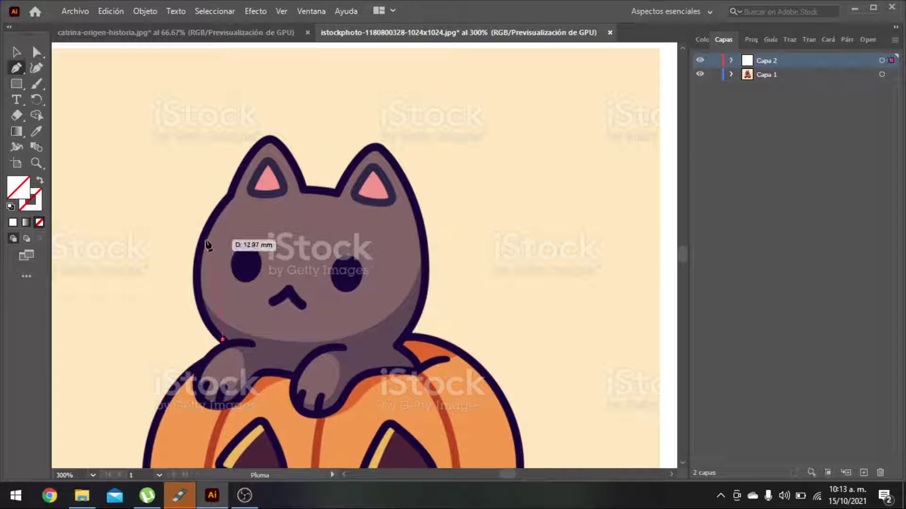
pyautogui.click(196, 277)
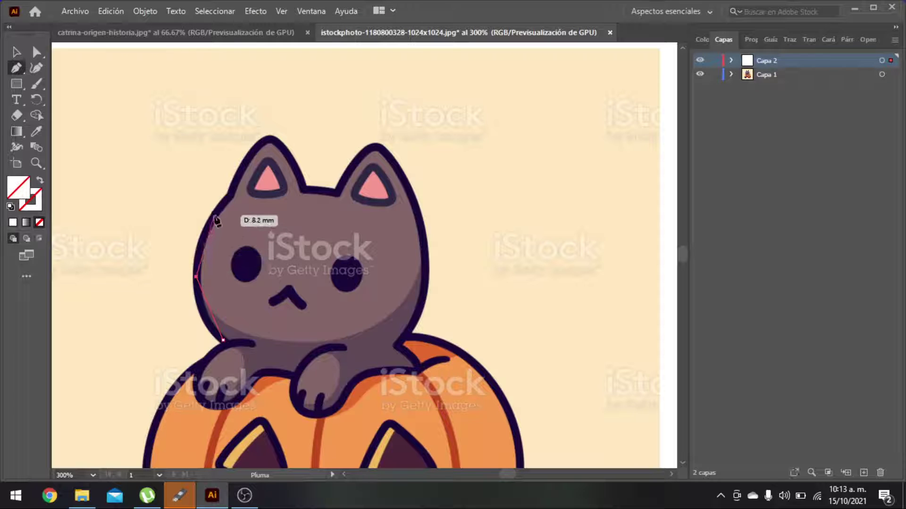
pyautogui.click(214, 215)
pyautogui.click(233, 191)
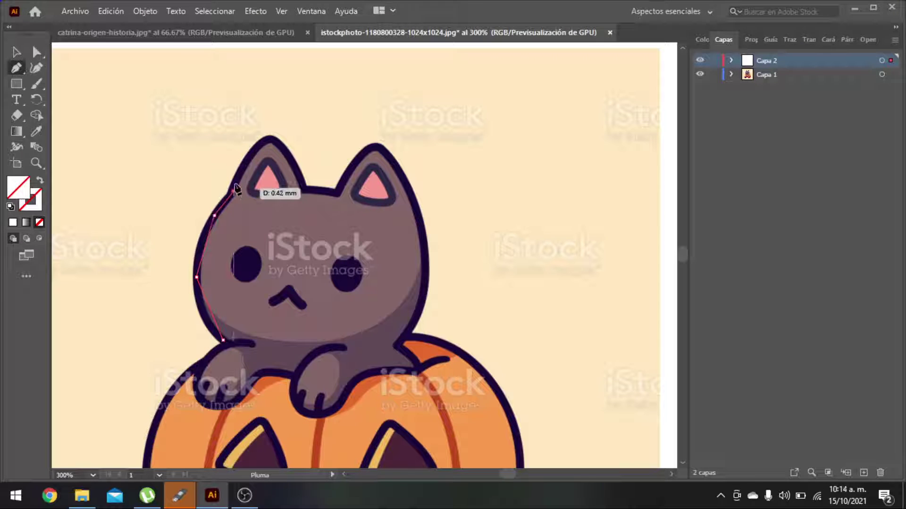
pyautogui.click(253, 152)
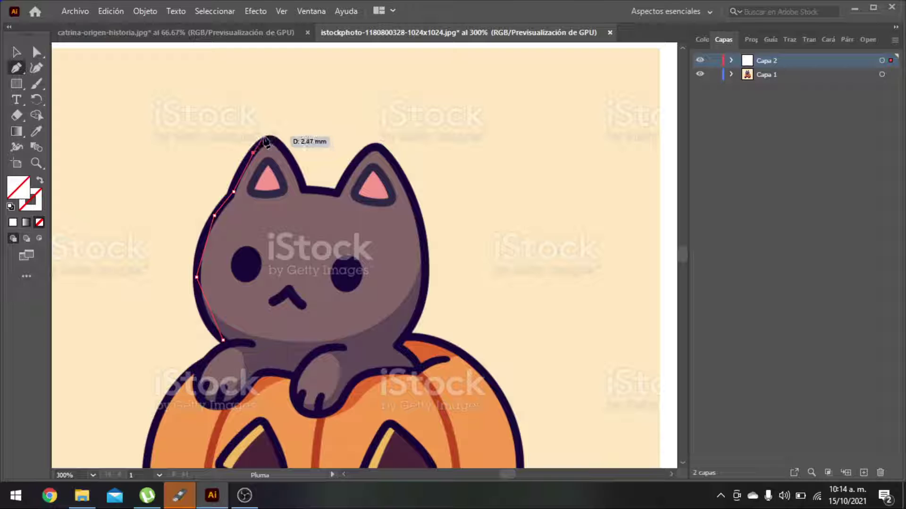
pyautogui.click(266, 138)
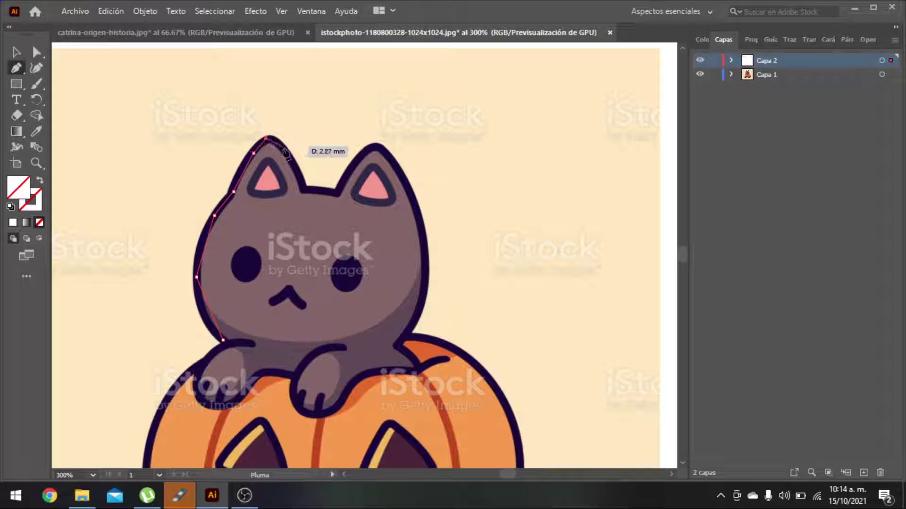
# - Continue the path down the left ear's inner side, across the top of the head and up to the right ear tip
pyautogui.click(299, 177)
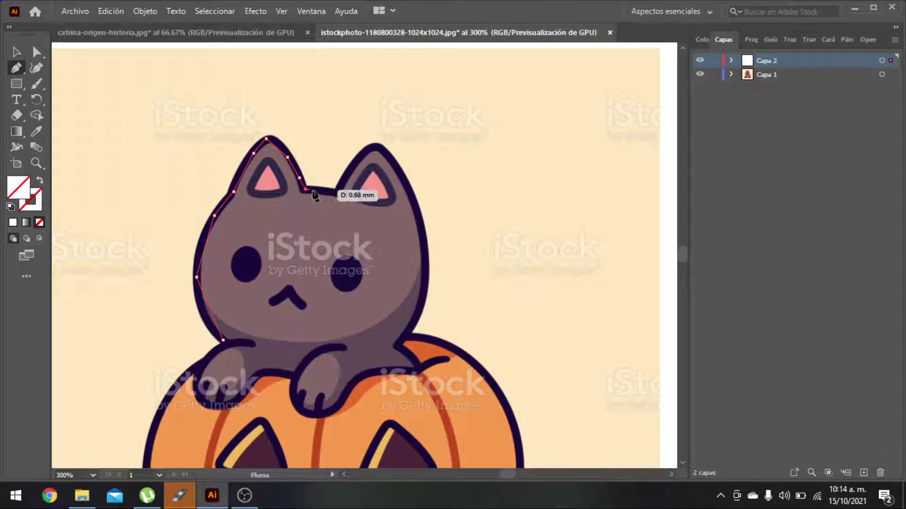
pyautogui.click(305, 189)
pyautogui.click(332, 193)
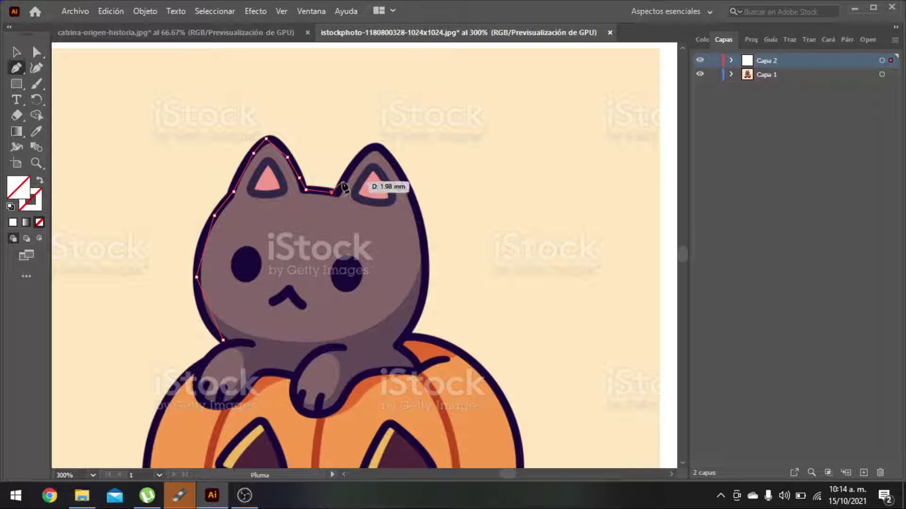
pyautogui.click(344, 178)
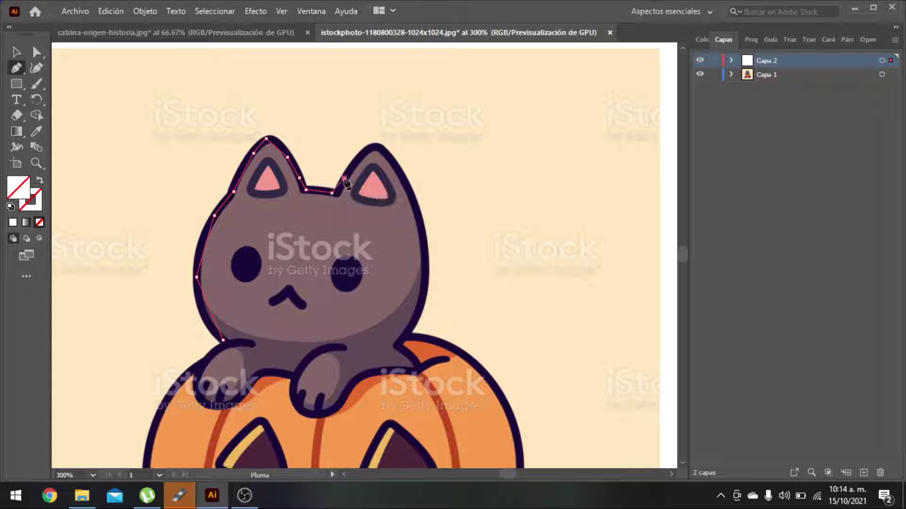
pyautogui.click(362, 154)
pyautogui.click(376, 145)
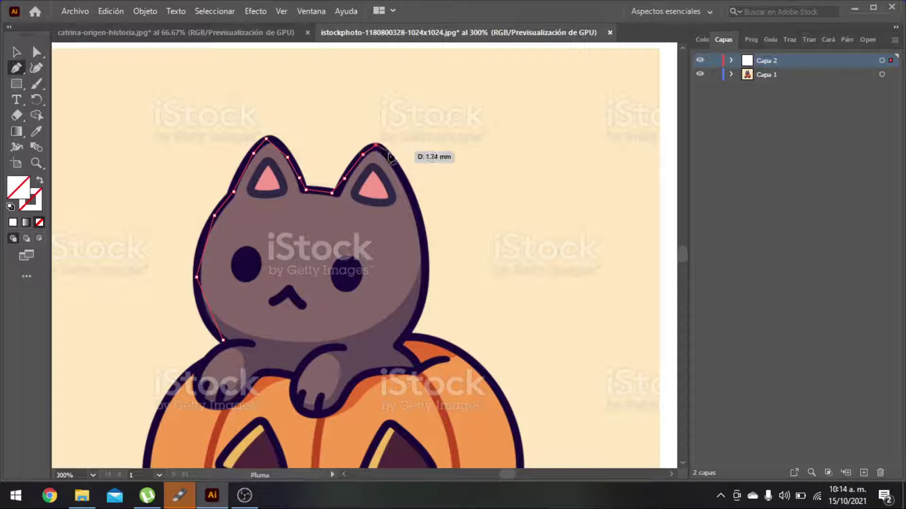
# - Extend the outline from the right ear tip down the right side of the head to the neck
pyautogui.click(394, 164)
pyautogui.click(411, 195)
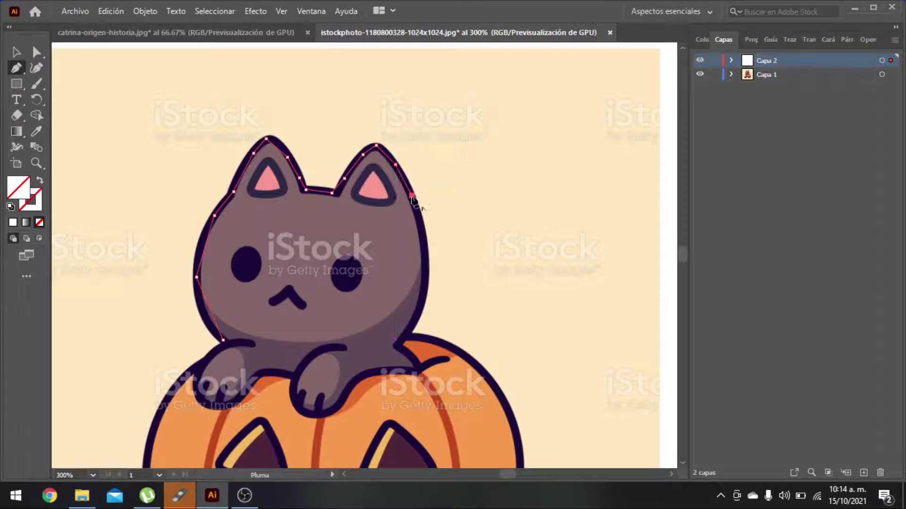
pyautogui.click(423, 245)
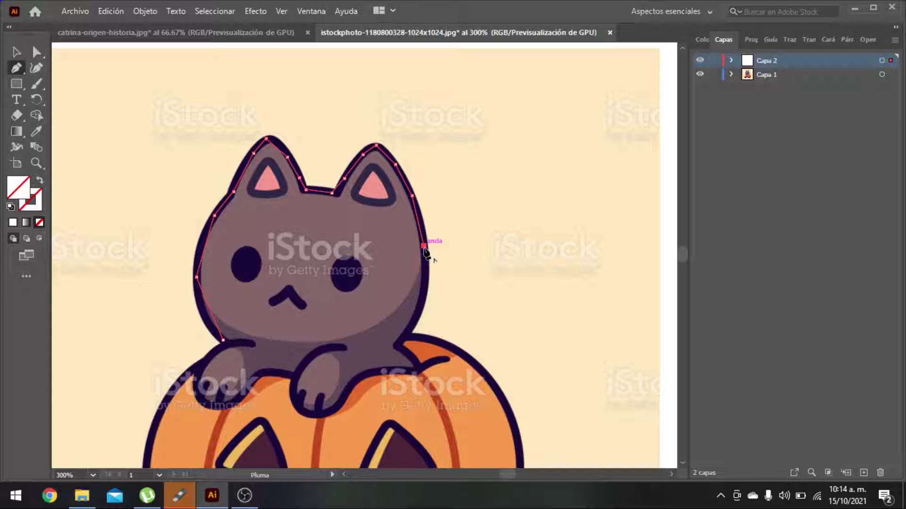
pyautogui.click(424, 294)
pyautogui.click(411, 330)
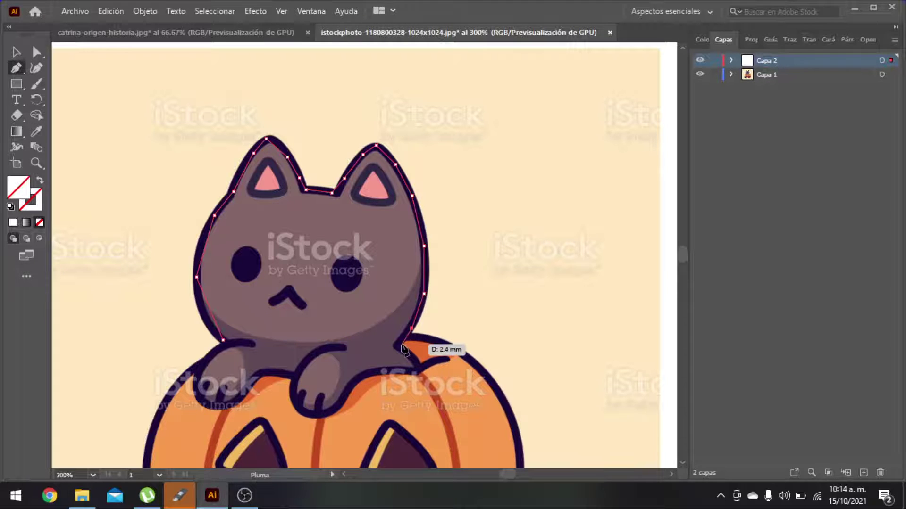
pyautogui.keyDown('ctrl'); pyautogui.click(398, 348); pyautogui.keyUp('ctrl')
pyautogui.click(399, 346)
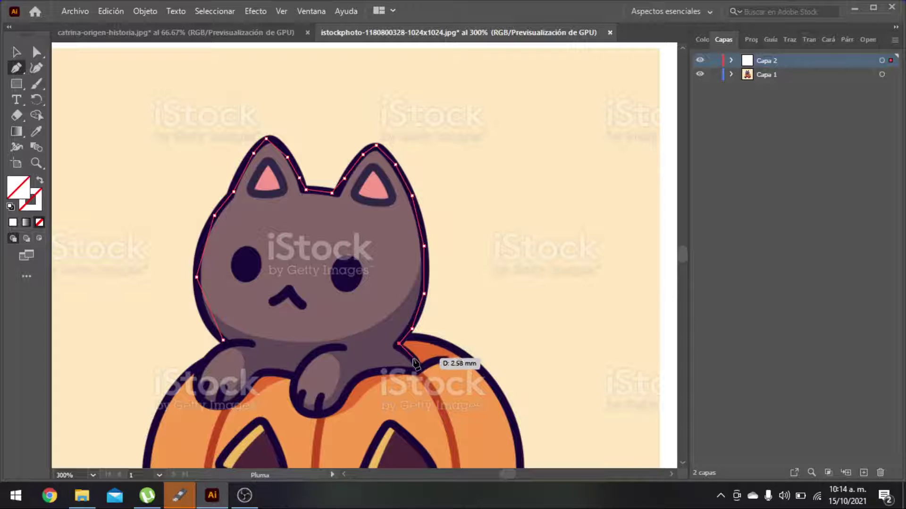
# - Continue the path over the cat's right-hand shoulder, along the body's lower edge and around the right paw to its upper end
pyautogui.click(414, 359)
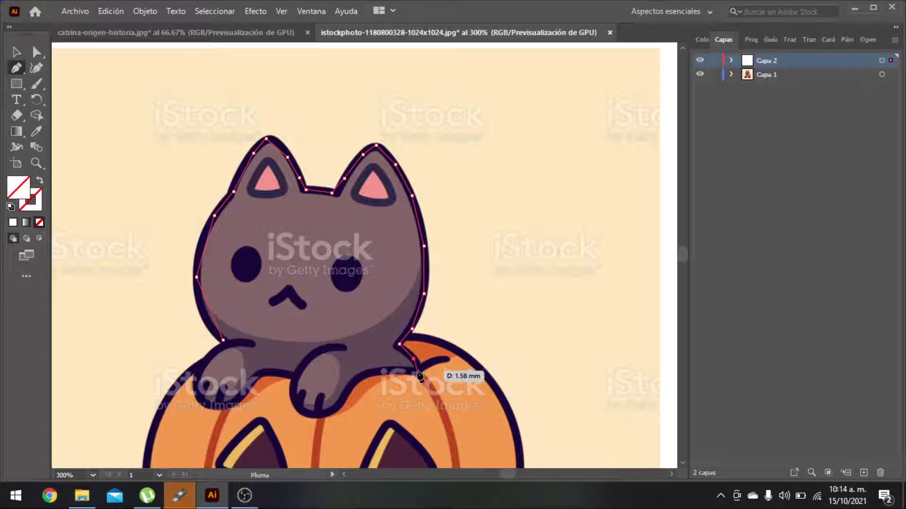
pyautogui.click(366, 376)
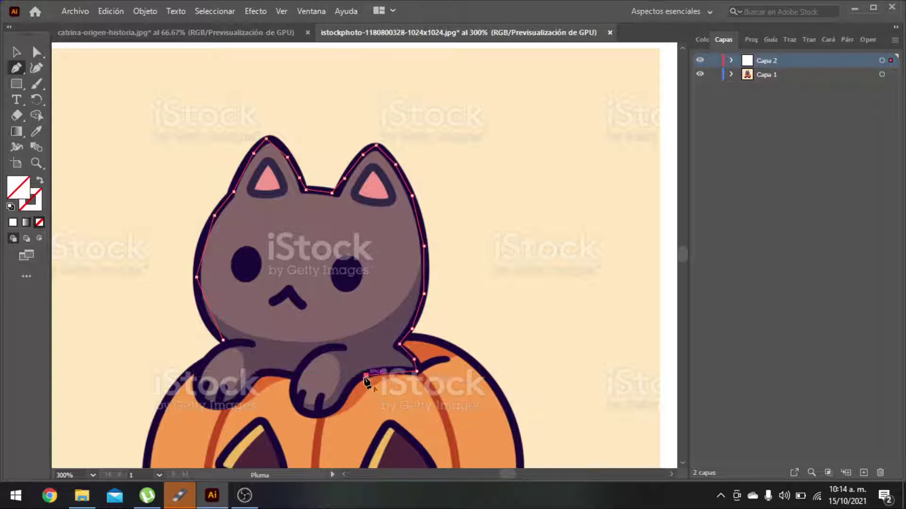
pyautogui.click(338, 405)
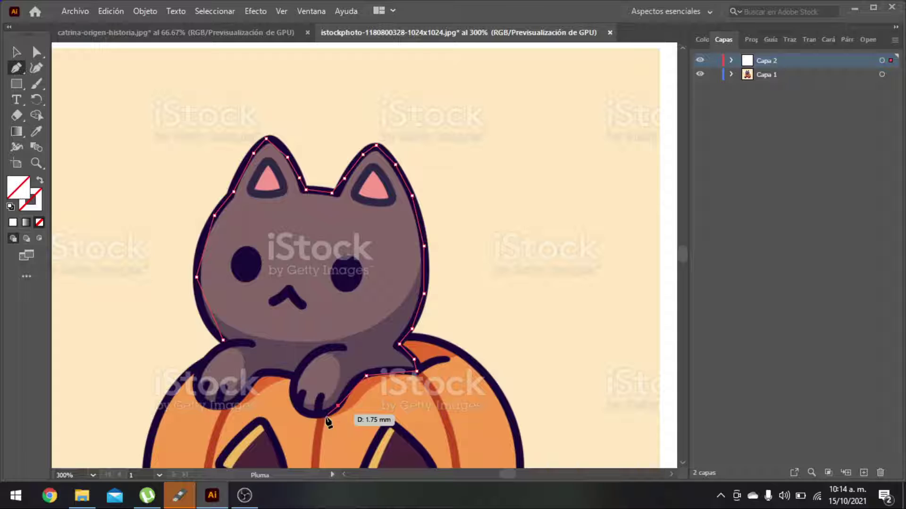
pyautogui.click(302, 410)
pyautogui.click(293, 384)
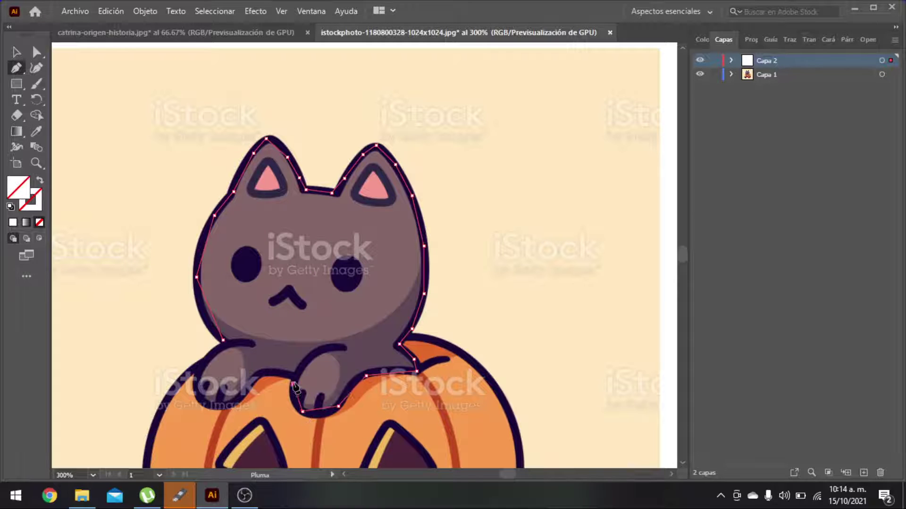
pyautogui.click(309, 357)
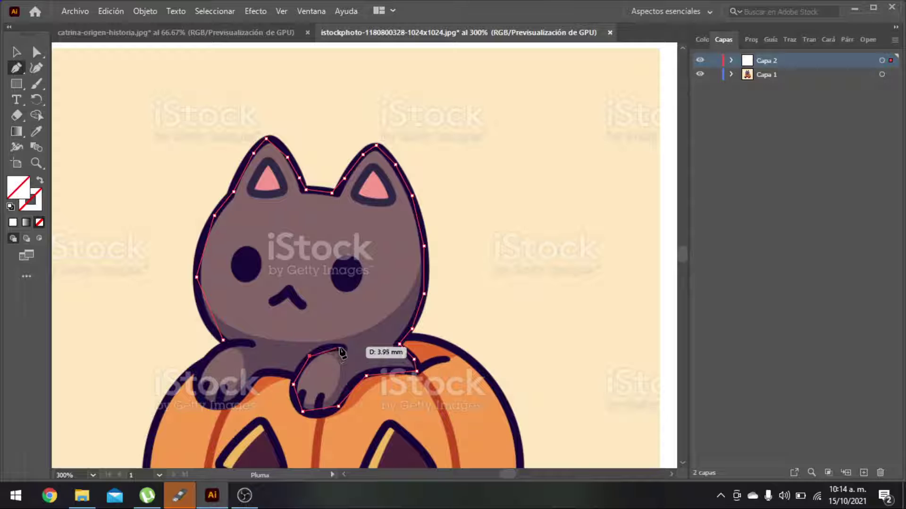
pyautogui.click(339, 348)
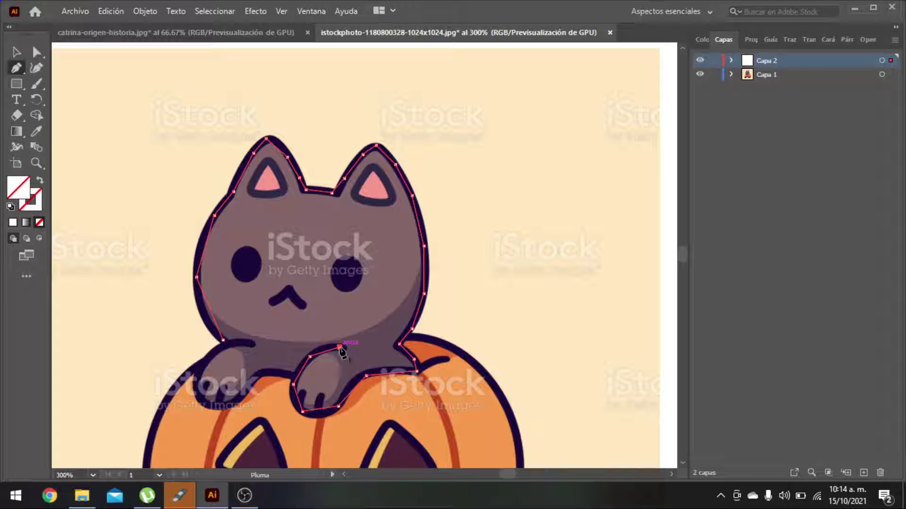
# - Undo the right-hand paw's last two points, then continue the path along the chest edge and around the left-hand paw, closing the outline
pyautogui.hotkey('ctrl', 'z')
pyautogui.hotkey('ctrl', 'z')
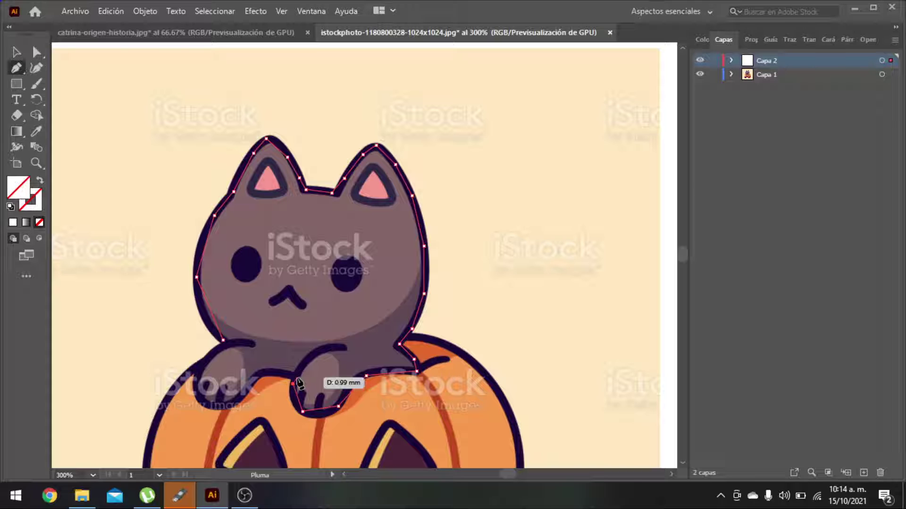
pyautogui.click(293, 382)
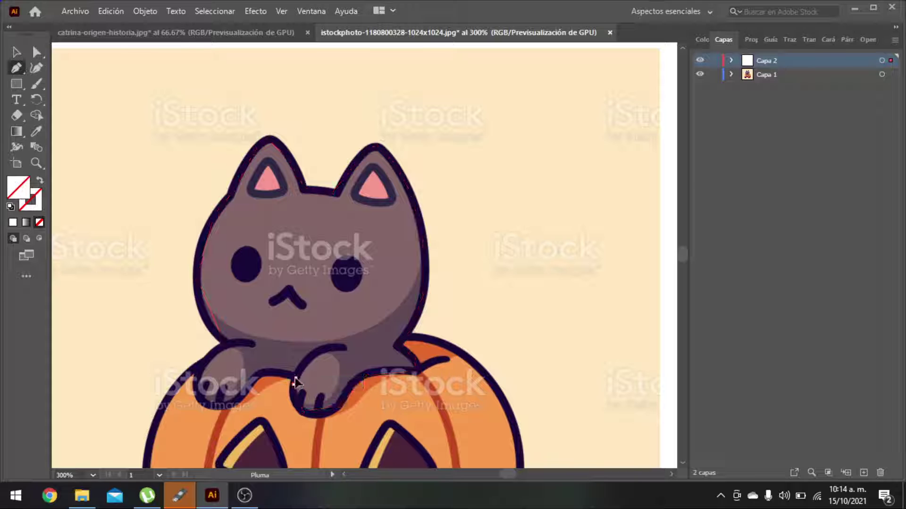
pyautogui.click(258, 376)
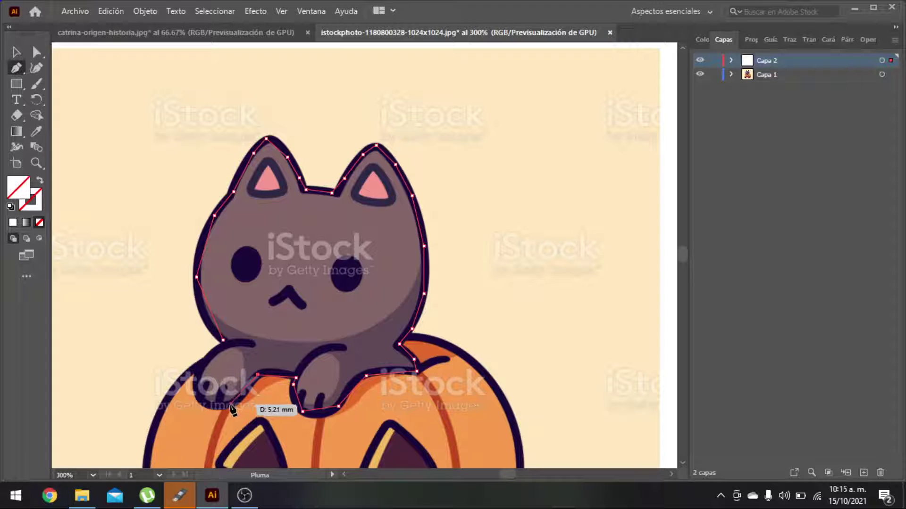
pyautogui.click(195, 392)
pyautogui.click(196, 372)
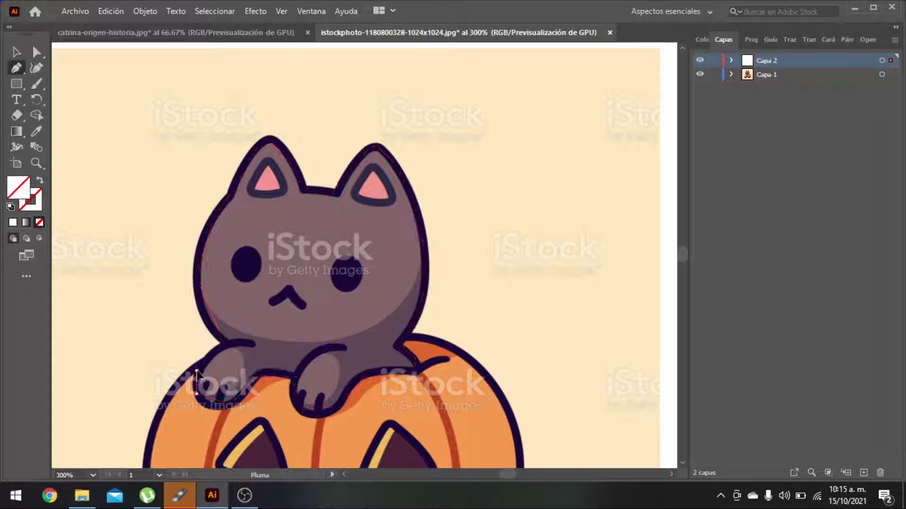
pyautogui.click(220, 349)
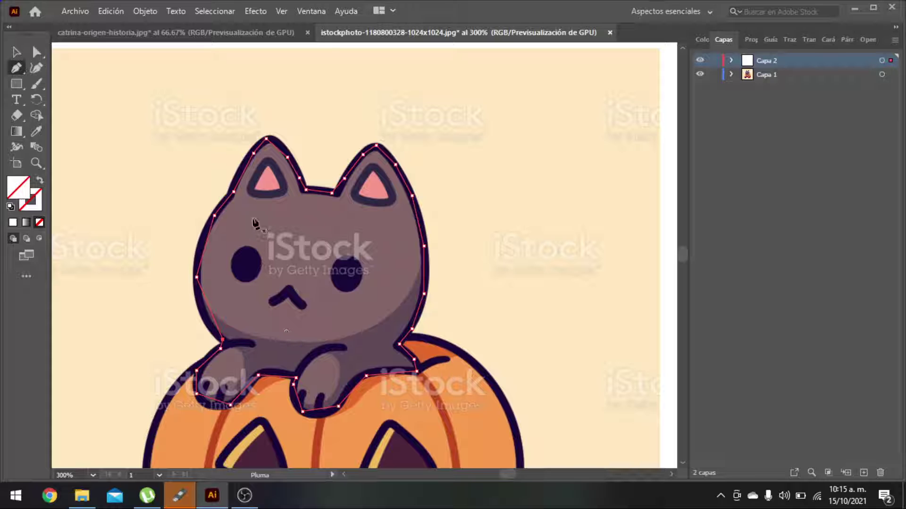
# - With the Curvature tool, bend the left side of the head outline from the neck up toward the left ear to follow the reference line
pyautogui.scroll(2, 241, 118)
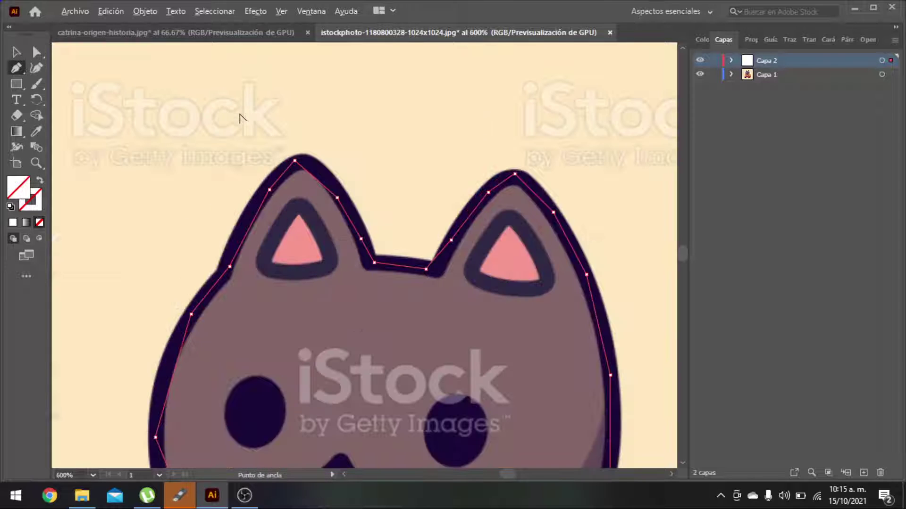
pyautogui.scroll(-5, 178, 235)
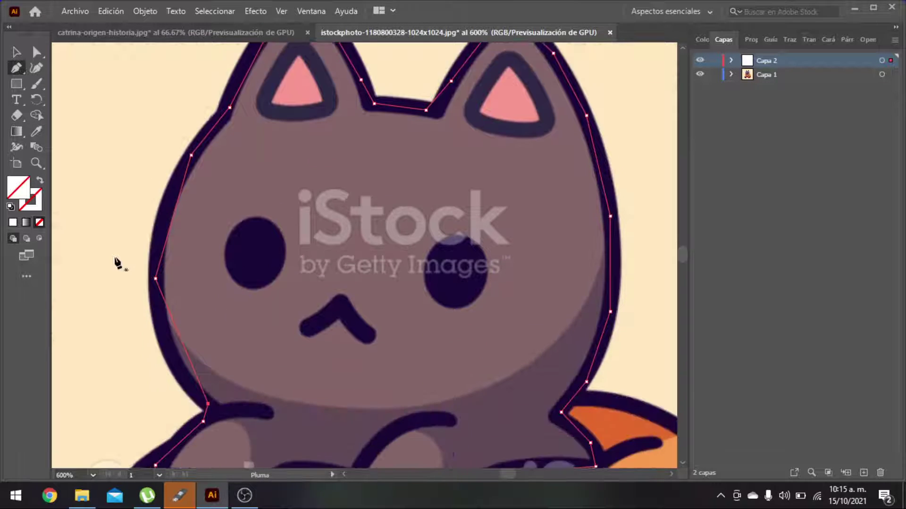
pyautogui.click(37, 67)
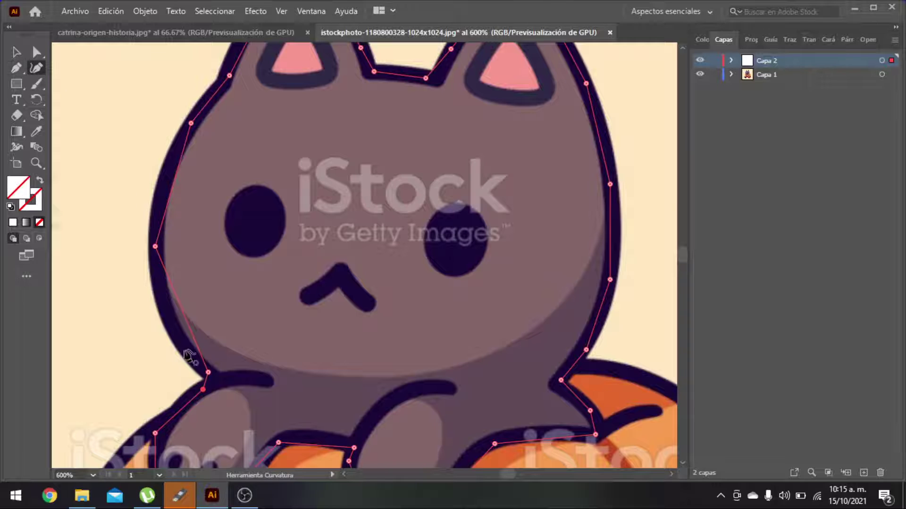
pyautogui.moveTo(192, 328); pyautogui.dragTo(175, 334)
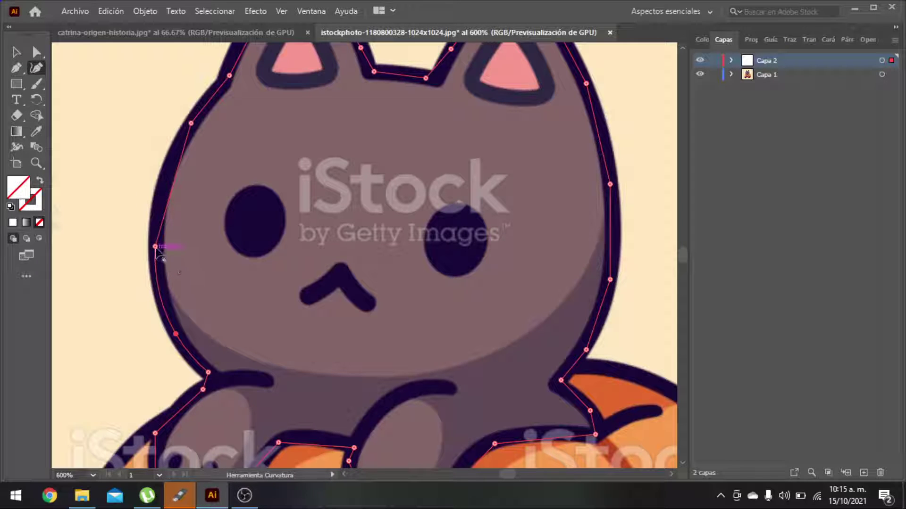
pyautogui.moveTo(155, 246); pyautogui.dragTo(156, 236)
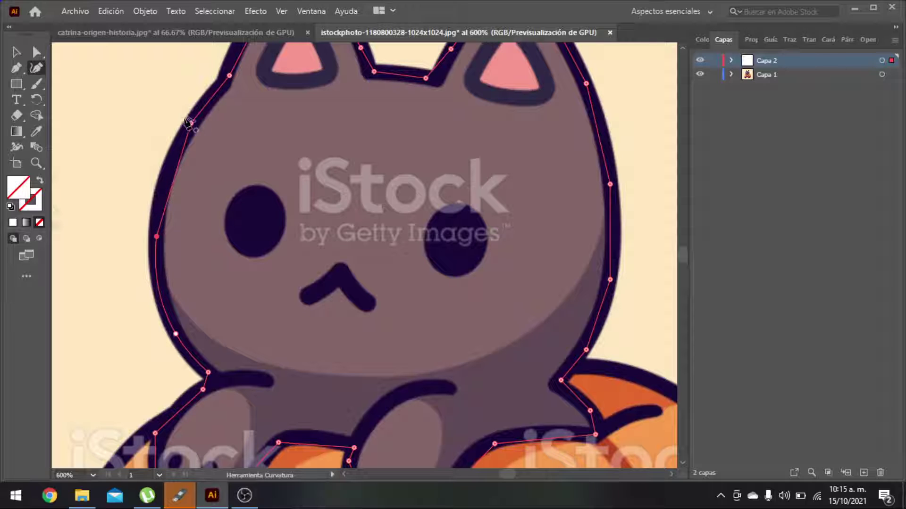
pyautogui.moveTo(182, 151); pyautogui.dragTo(204, 107)
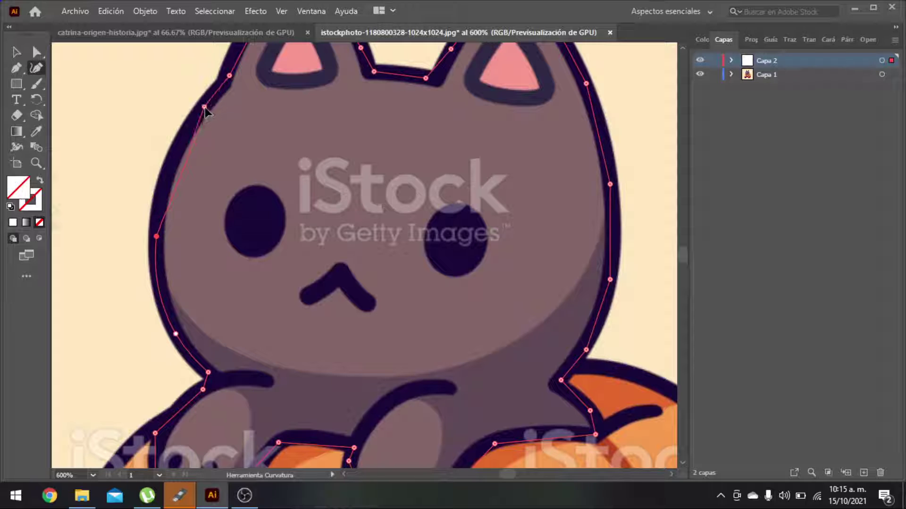
pyautogui.click(178, 149)
# - Reposition the anchors at the left ear's outer base and upper edge, and add a curve point between them to follow the dark line
pyautogui.scroll(3, 181, 154)
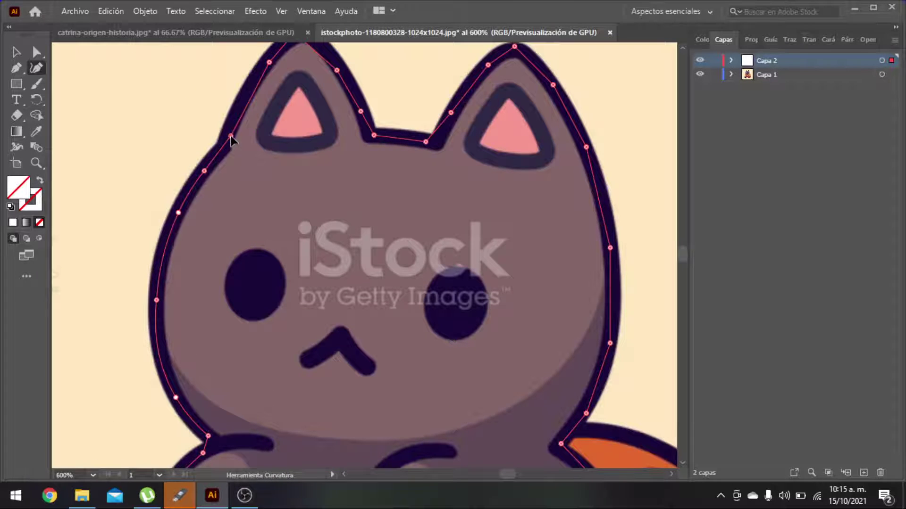
pyautogui.scroll(2, 241, 116)
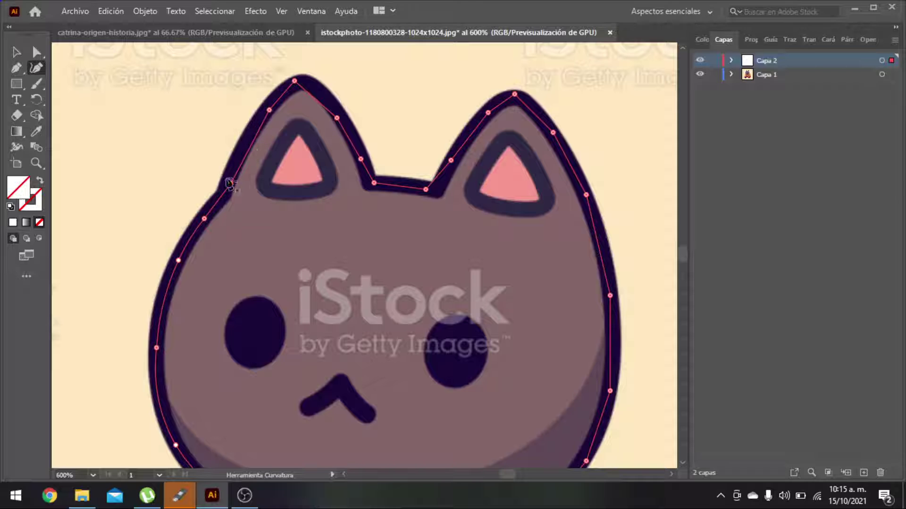
pyautogui.moveTo(231, 178); pyautogui.dragTo(230, 176)
pyautogui.scroll(5, 230, 183)
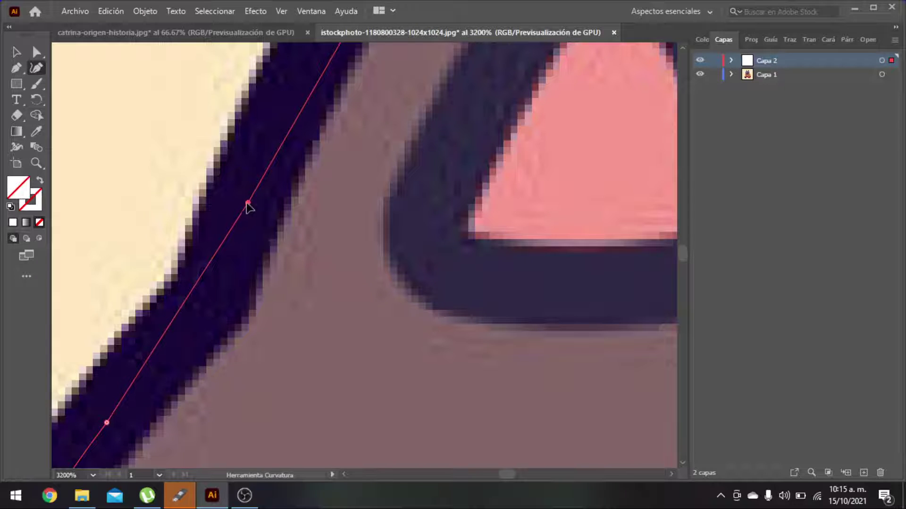
pyautogui.scroll(5, 283, 207)
pyautogui.scroll(-2, 359, 279)
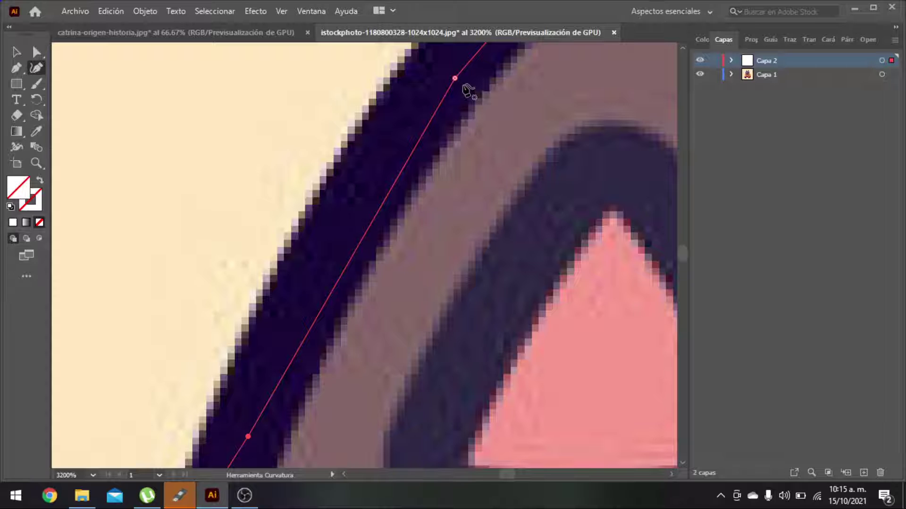
pyautogui.moveTo(454, 78); pyautogui.dragTo(445, 76)
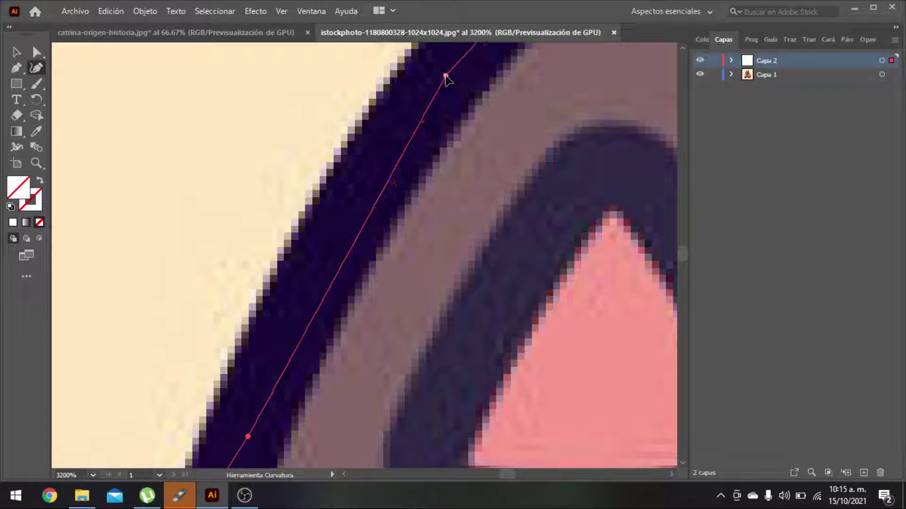
pyautogui.moveTo(354, 255)
pyautogui.mouseDown()
pyautogui.moveTo(346, 243)
pyautogui.moveTo(340, 249)
pyautogui.mouseUp()
pyautogui.scroll(-1, 454, 169)
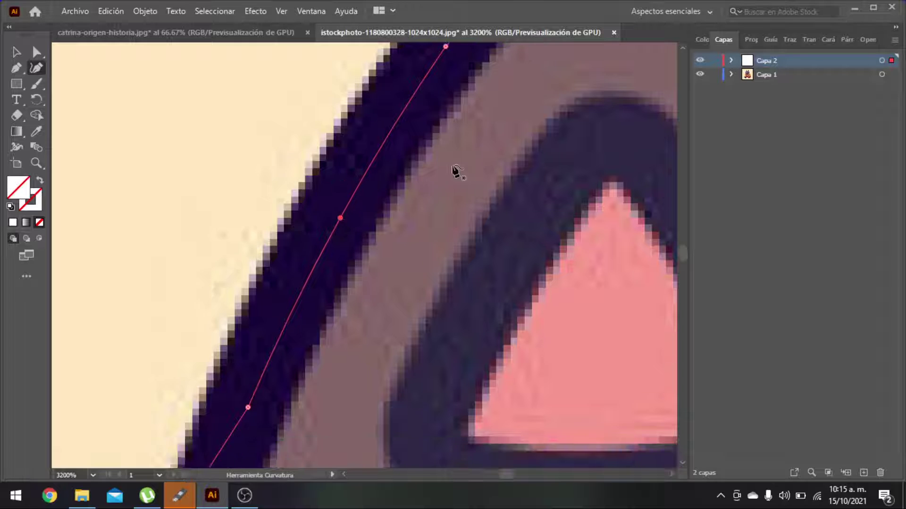
# - Round the left ear's tip by centring its peak anchor and adding a curved point on each side of it
pyautogui.scroll(6, 497, 181)
pyautogui.scroll(-1, 598, 87)
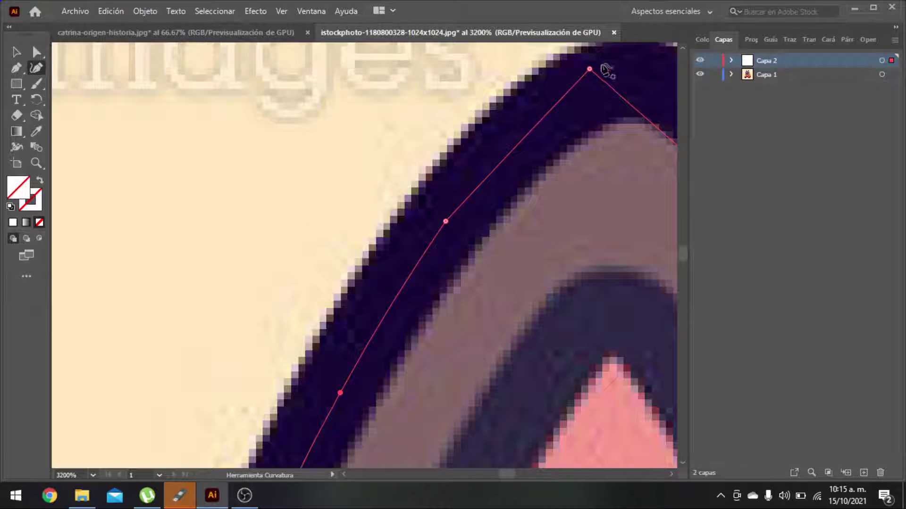
pyautogui.moveTo(590, 69); pyautogui.dragTo(639, 61)
pyautogui.moveTo(543, 138); pyautogui.dragTo(533, 117)
pyautogui.moveTo(640, 62)
pyautogui.mouseDown()
pyautogui.moveTo(644, 67)
pyautogui.moveTo(635, 64)
pyautogui.mouseUp()
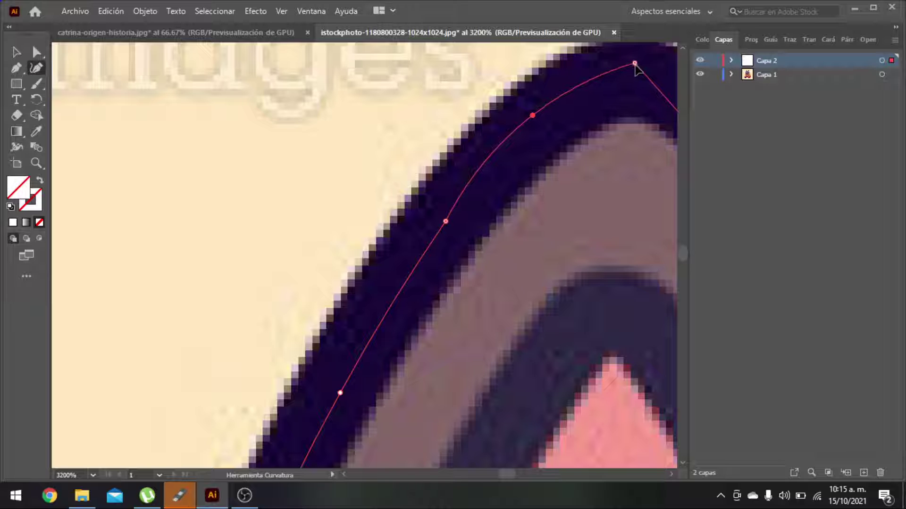
pyautogui.hscroll(5, 642, 80)
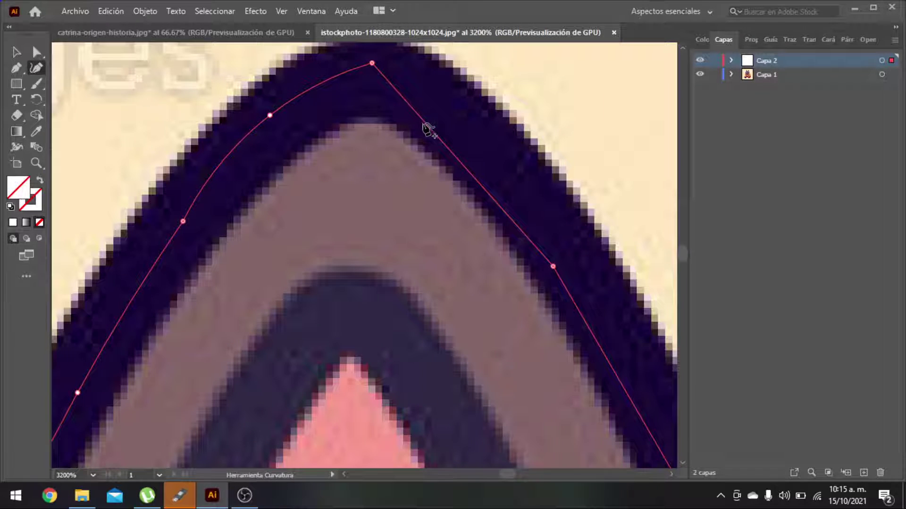
pyautogui.moveTo(425, 125); pyautogui.dragTo(443, 109)
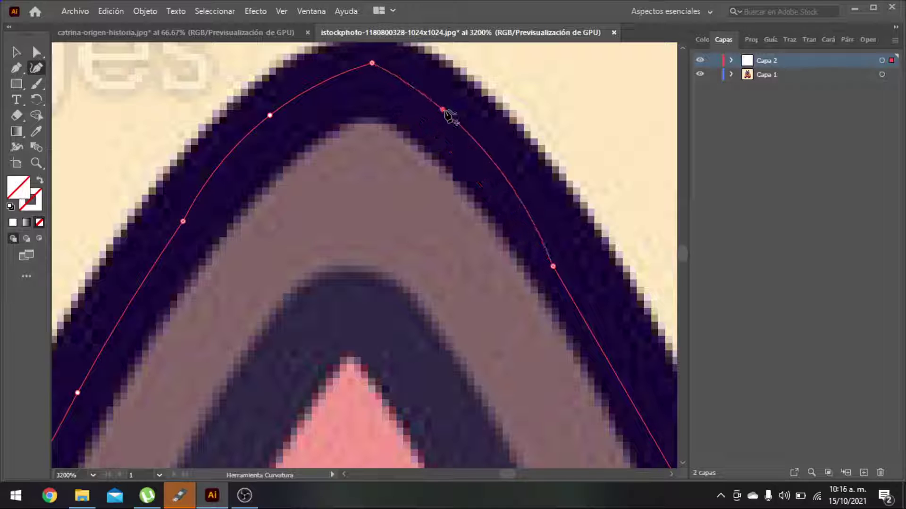
pyautogui.moveTo(373, 64)
pyautogui.mouseDown()
pyautogui.moveTo(352, 71)
pyautogui.moveTo(369, 67)
pyautogui.mouseUp()
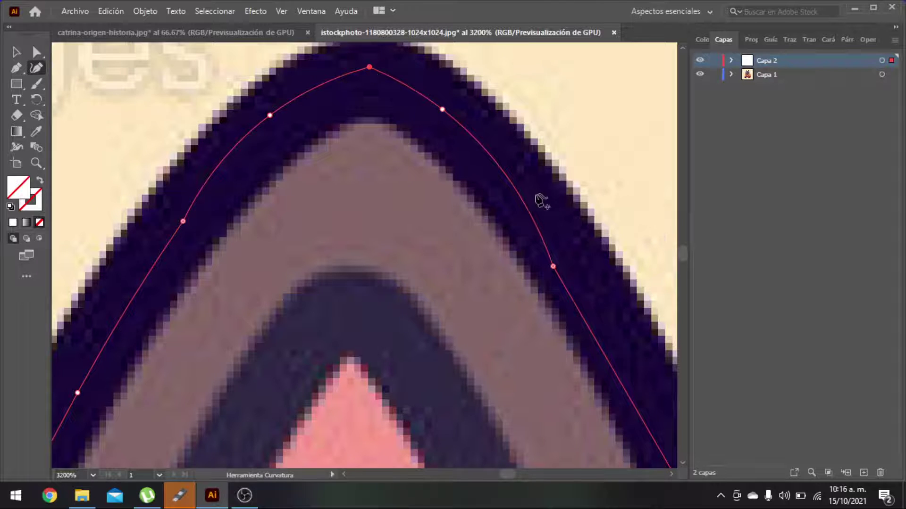
# - Shape the left ear's inner side by shifting its two anchors into the dark line and adding a slightly bowed point between them
pyautogui.scroll(-2, 539, 199)
pyautogui.moveTo(553, 238); pyautogui.dragTo(566, 231)
pyautogui.scroll(-6, 569, 237)
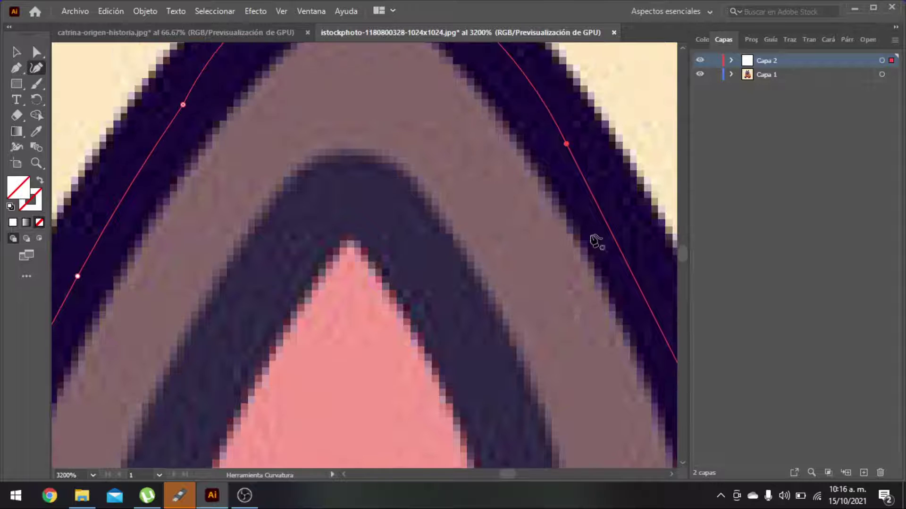
pyautogui.hscroll(8, 604, 202)
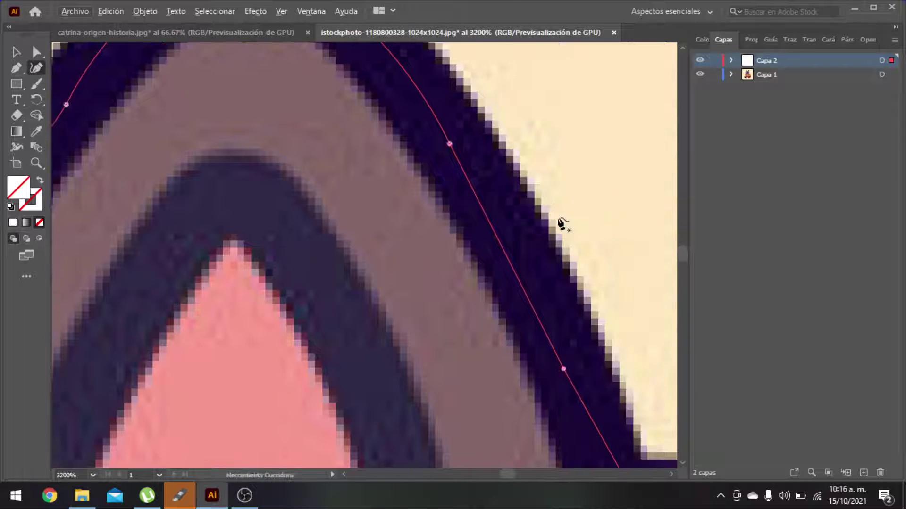
pyautogui.scroll(-6, 561, 226)
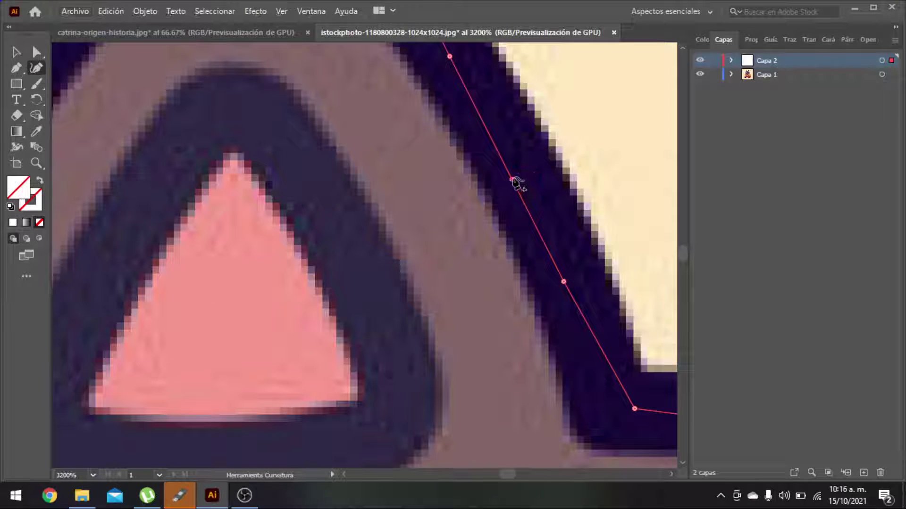
pyautogui.moveTo(512, 176); pyautogui.dragTo(517, 176)
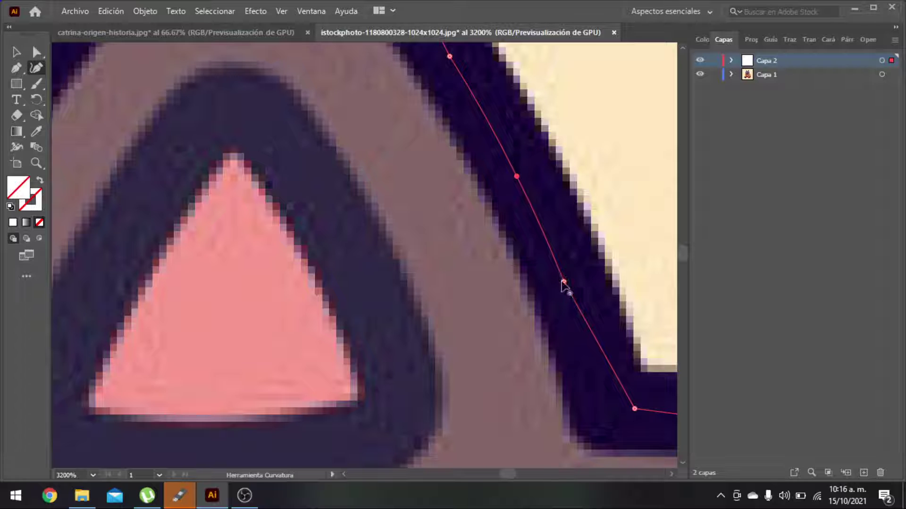
pyautogui.moveTo(563, 281); pyautogui.dragTo(573, 292)
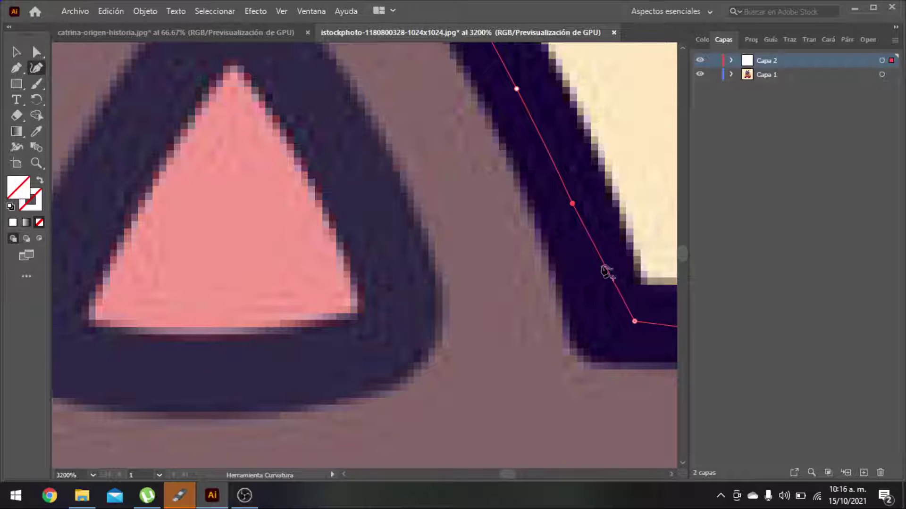
# - Round the corner where the left ear's inner side meets the top of the head, adding and adjusting curve points
pyautogui.moveTo(603, 267); pyautogui.dragTo(602, 288)
pyautogui.moveTo(572, 203); pyautogui.dragTo(566, 191)
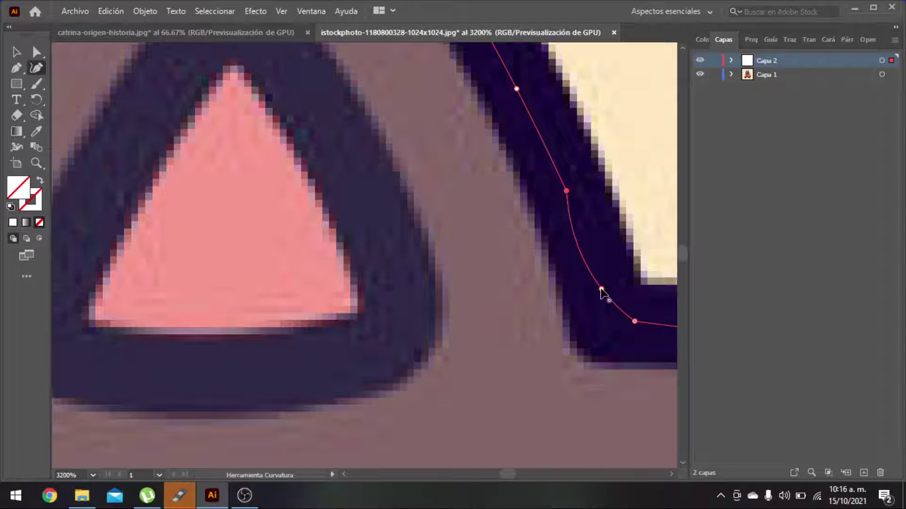
pyautogui.moveTo(607, 296); pyautogui.dragTo(615, 311)
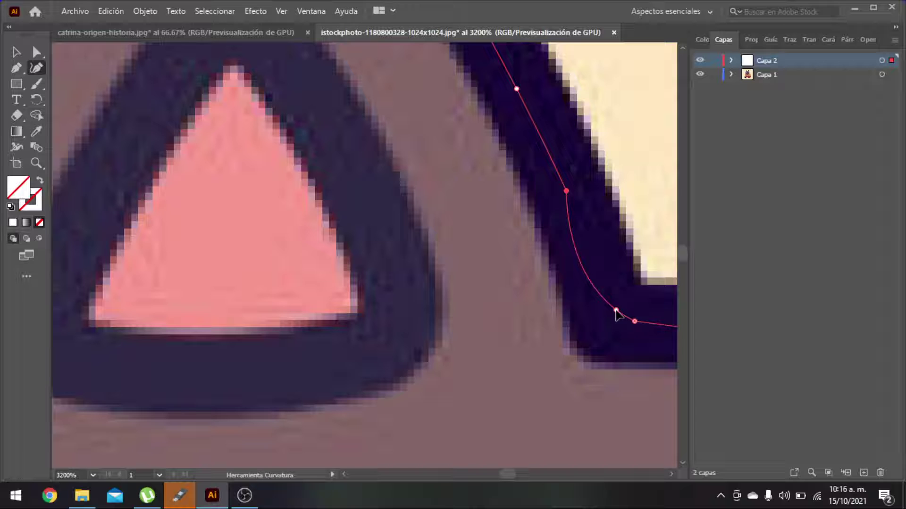
pyautogui.click(579, 261)
pyautogui.moveTo(579, 261); pyautogui.dragTo(589, 262)
# - Curve the top-of-head segment with three added points, move its corner to the right ear's base, and add a point up that ear's inner side
pyautogui.scroll(-3, 637, 306)
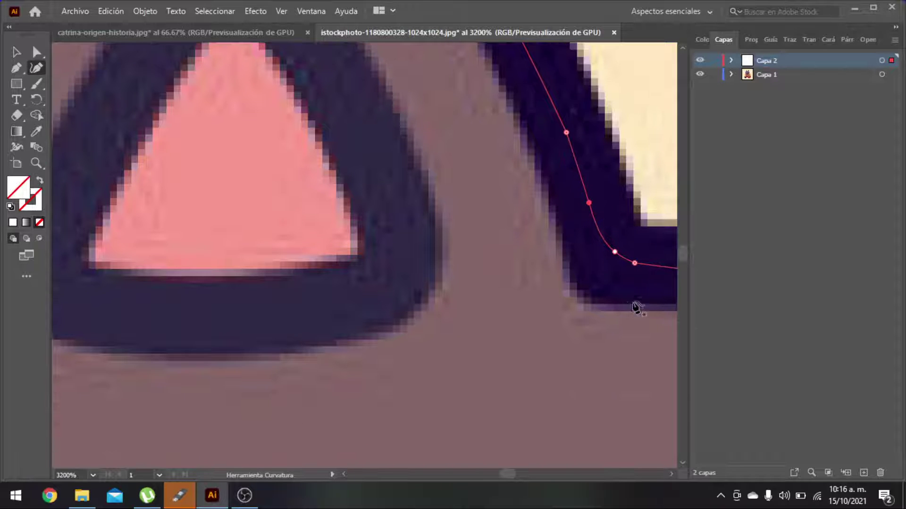
pyautogui.hscroll(20, 630, 304)
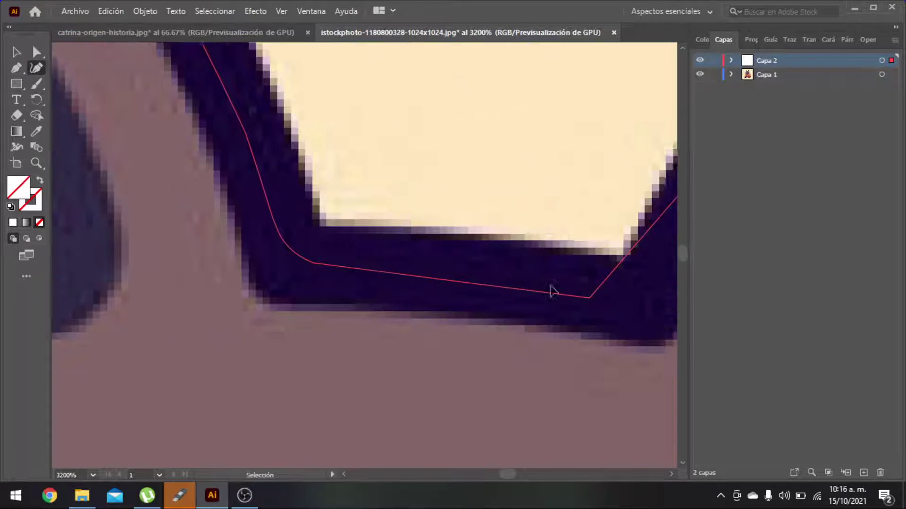
pyautogui.moveTo(224, 270); pyautogui.dragTo(253, 262)
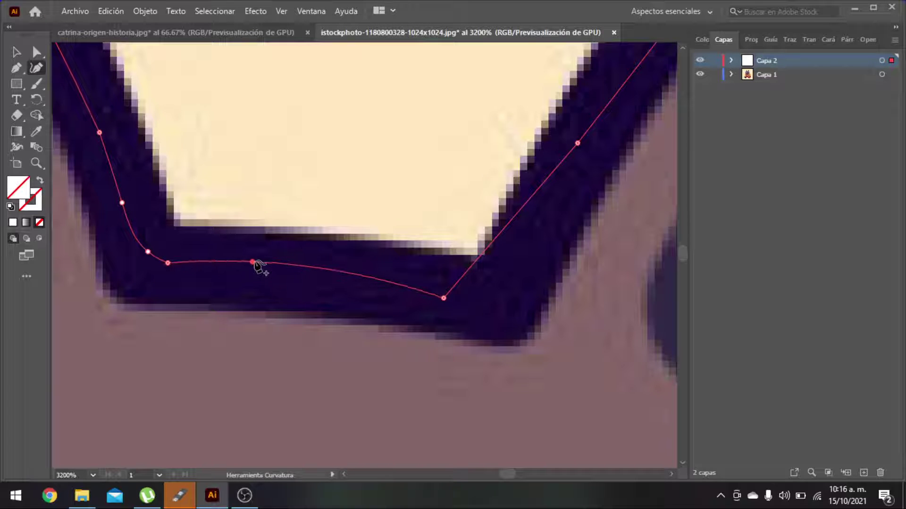
pyautogui.click(342, 270)
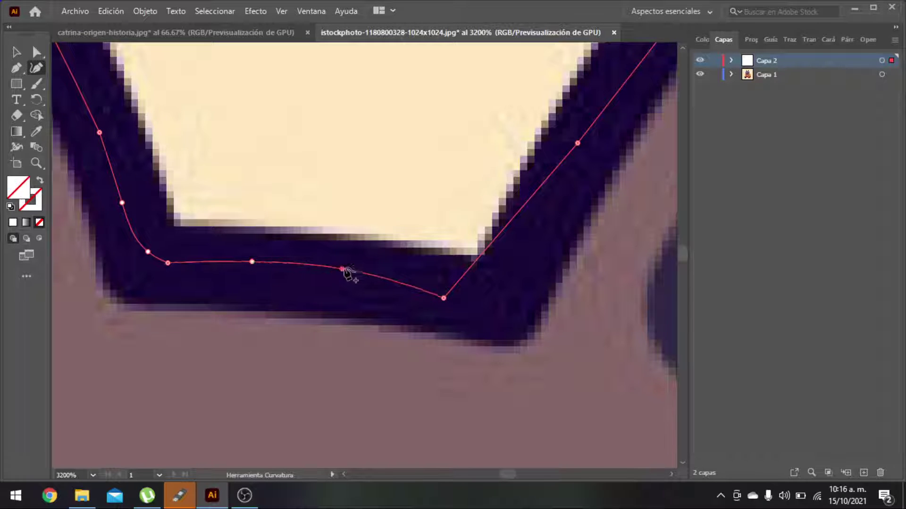
pyautogui.click(400, 279)
pyautogui.moveTo(443, 298); pyautogui.dragTo(500, 307)
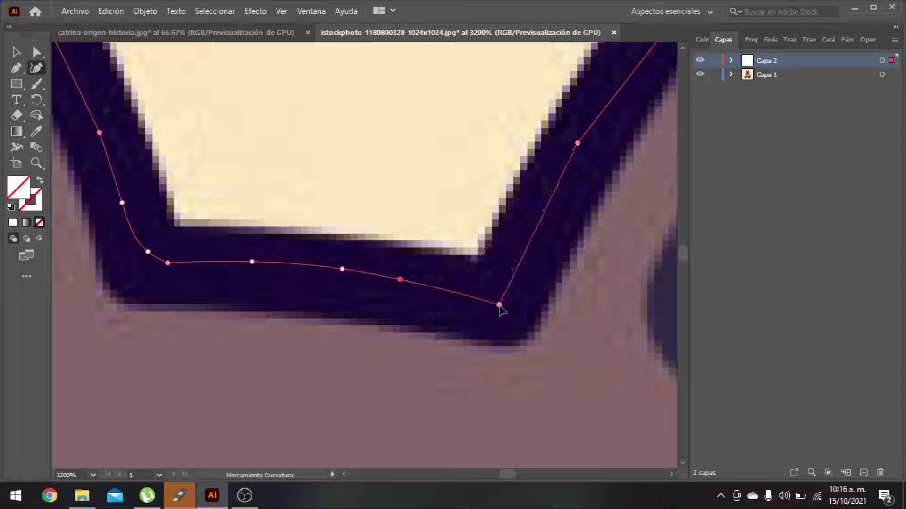
pyautogui.click(535, 218)
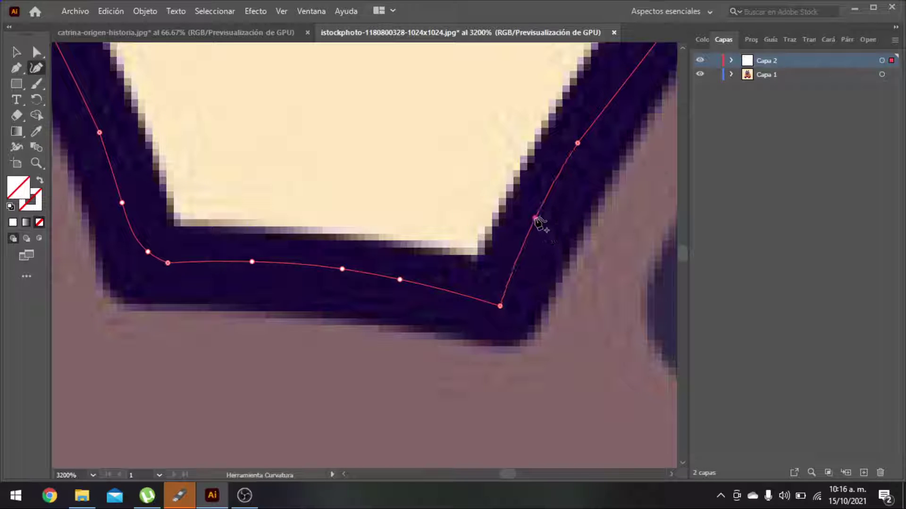
# - Reposition the anchors along the right ear's inner side so the path curves up the middle of the dark line
pyautogui.moveTo(536, 218); pyautogui.dragTo(538, 222)
pyautogui.scroll(5, 594, 204)
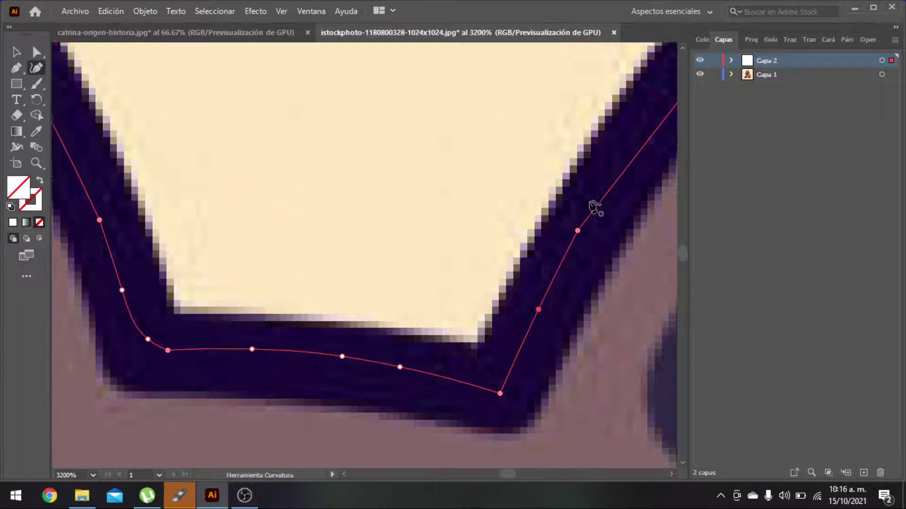
pyautogui.moveTo(577, 292); pyautogui.dragTo(418, 140)
pyautogui.scroll(1, 633, 250)
pyautogui.hscroll(5, 627, 253)
pyautogui.scroll(4, 477, 157)
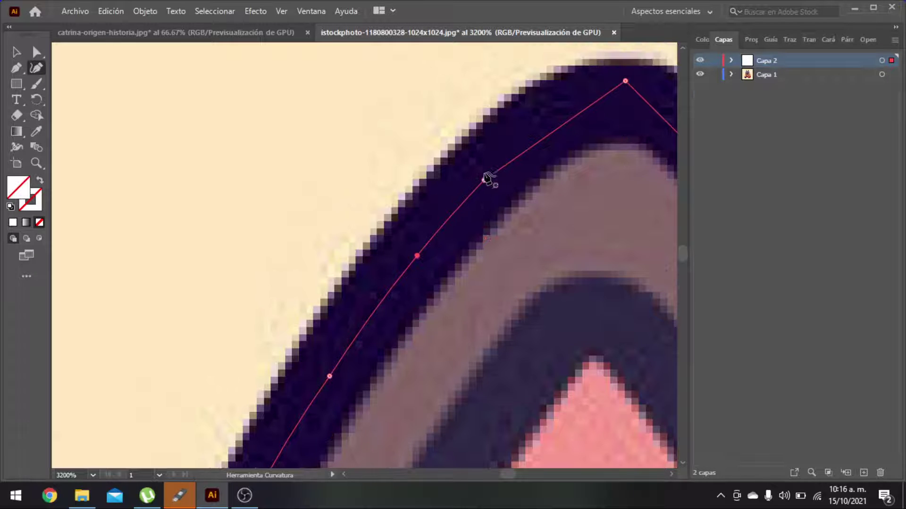
pyautogui.moveTo(485, 178); pyautogui.dragTo(526, 142)
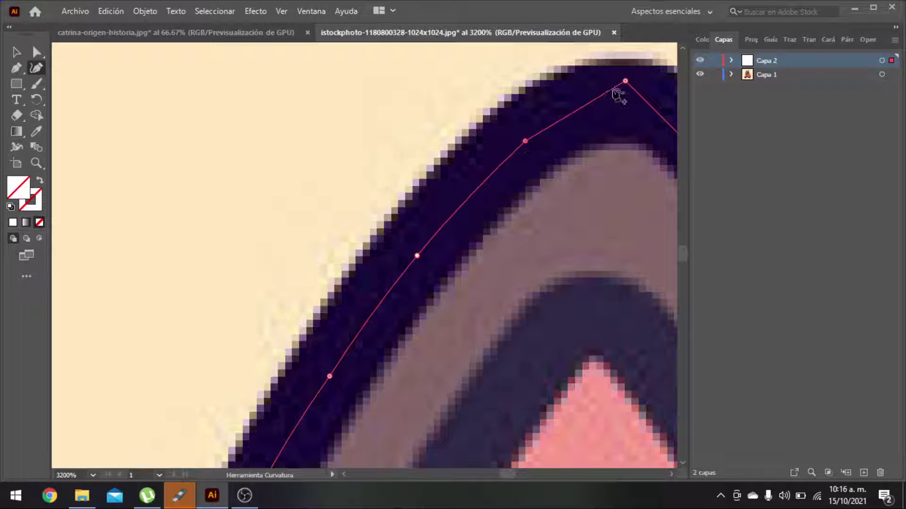
# - Round the right ear's tip by lowering its peak anchor, adding a curved point on each side, and shifting the peak outward
pyautogui.moveTo(622, 88); pyautogui.dragTo(627, 100)
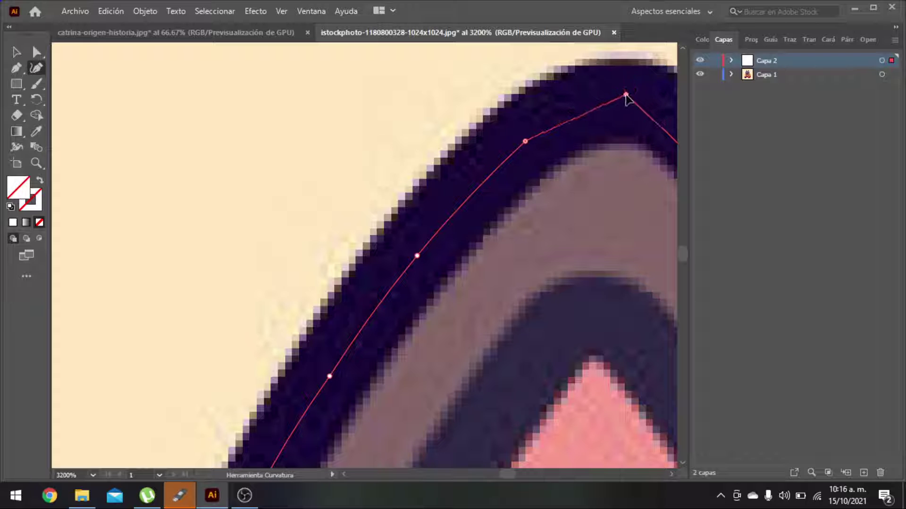
pyautogui.scroll(1, 573, 147)
pyautogui.moveTo(579, 150); pyautogui.dragTo(583, 134)
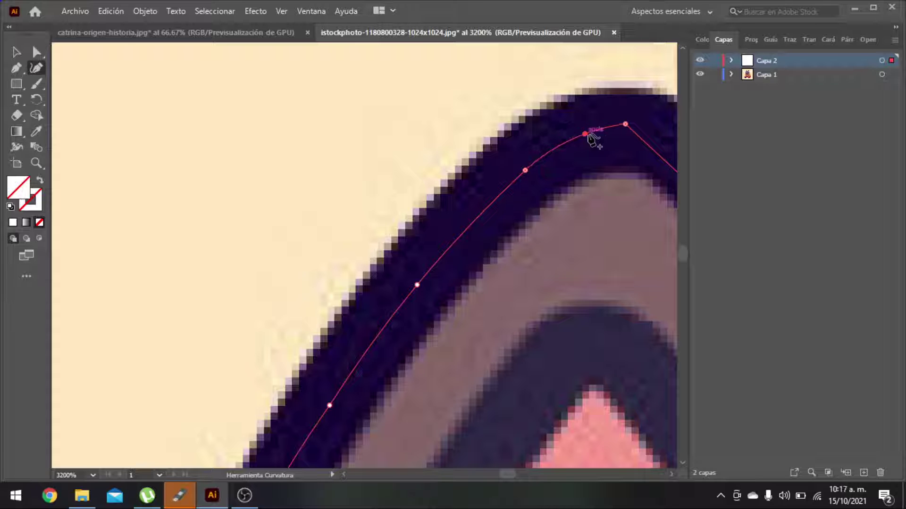
pyautogui.keyDown('ctrl'); pyautogui.click(625, 168); pyautogui.keyUp('ctrl')
pyautogui.hscroll(4, 624, 166)
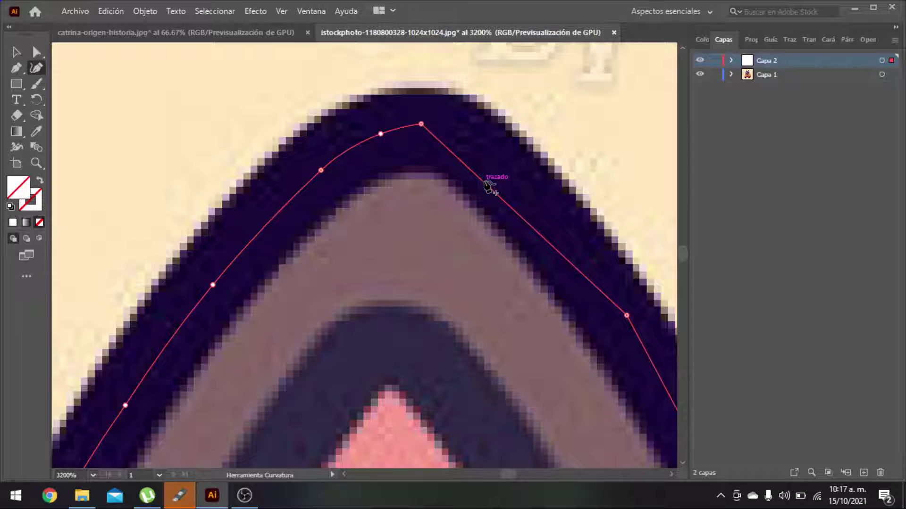
pyautogui.moveTo(489, 187); pyautogui.dragTo(497, 167)
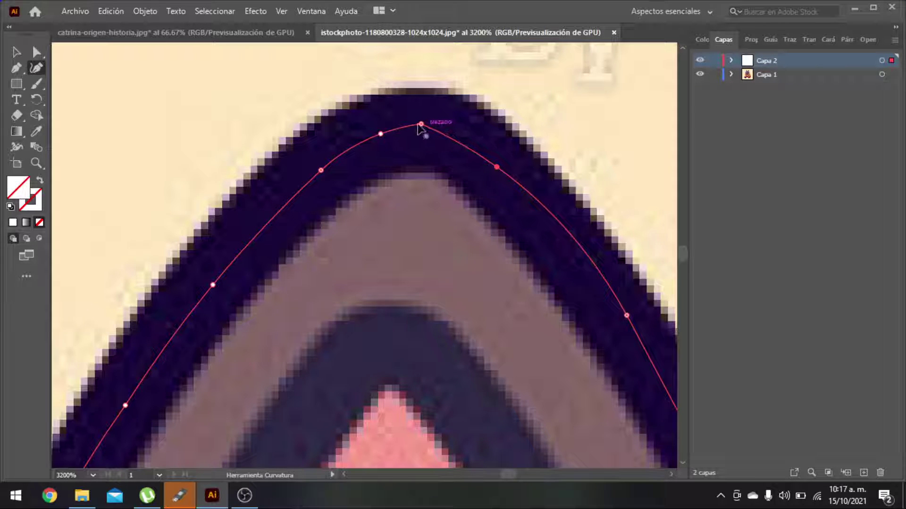
pyautogui.moveTo(421, 124); pyautogui.dragTo(453, 134)
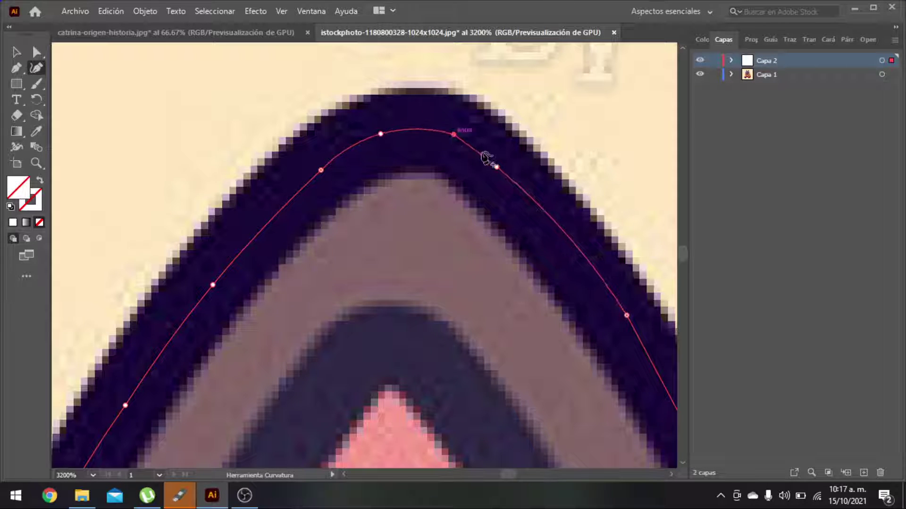
# - Move the two anchors on the upper outer side of the right ear so the curve follows the centre of the dark line
pyautogui.moveTo(533, 200); pyautogui.dragTo(546, 222)
pyautogui.scroll(-3, 561, 226)
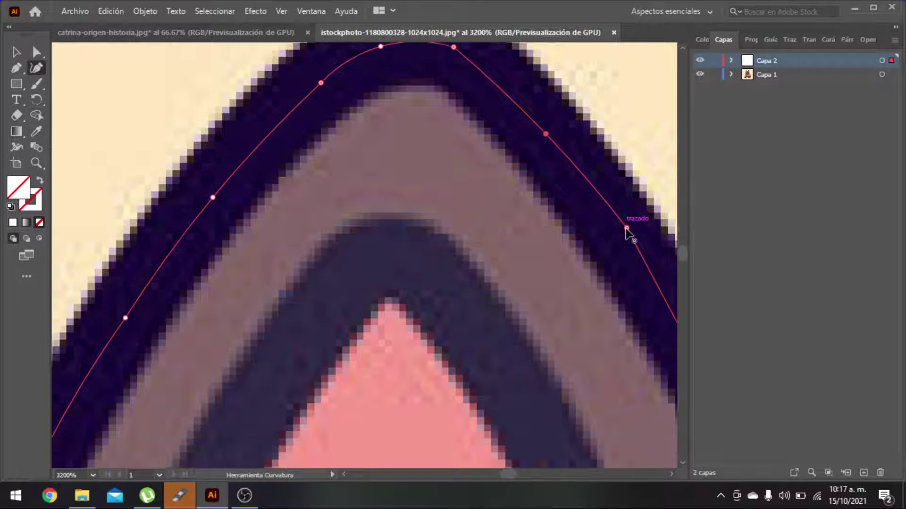
pyautogui.click(625, 234)
pyautogui.scroll(-4, 620, 234)
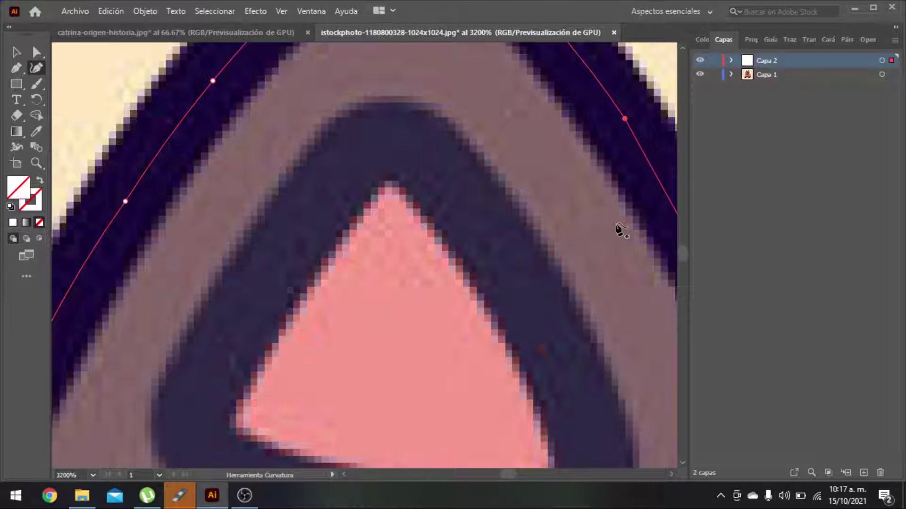
pyautogui.hscroll(-1, 615, 221)
pyautogui.hscroll(9, 595, 214)
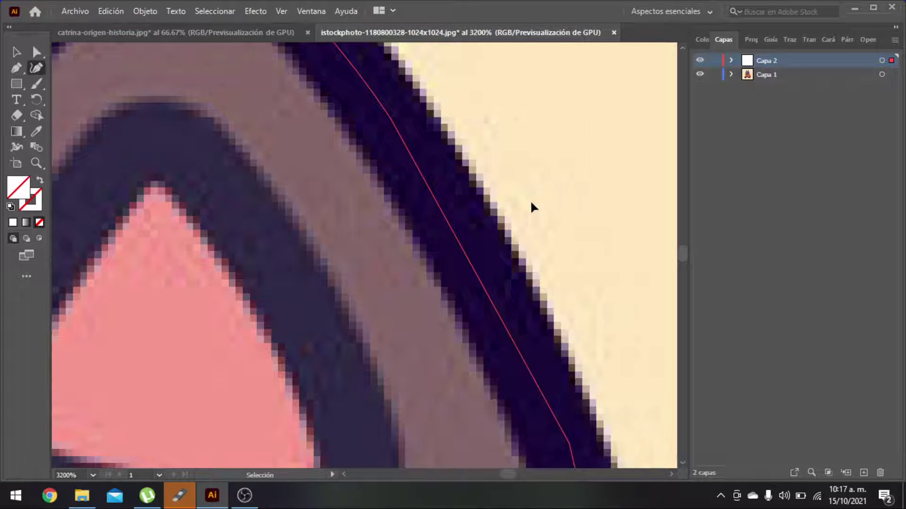
pyautogui.click(391, 119)
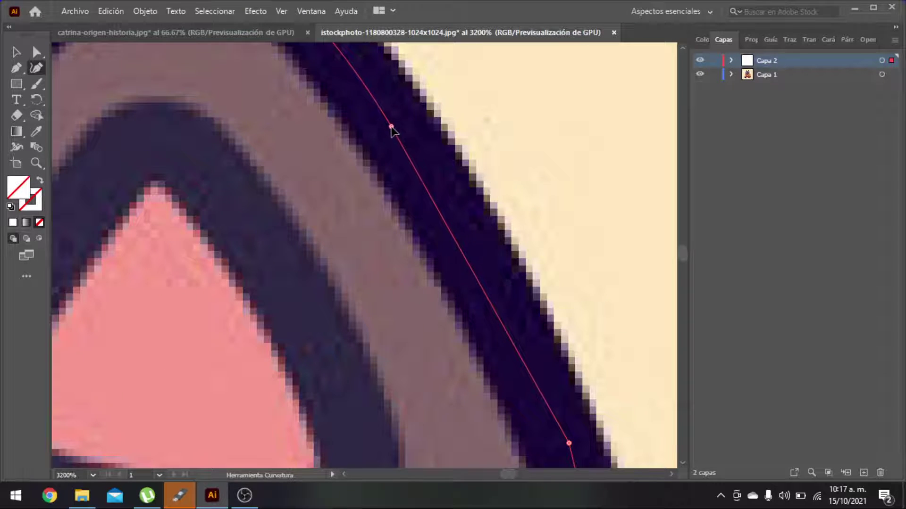
pyautogui.scroll(3, 373, 142)
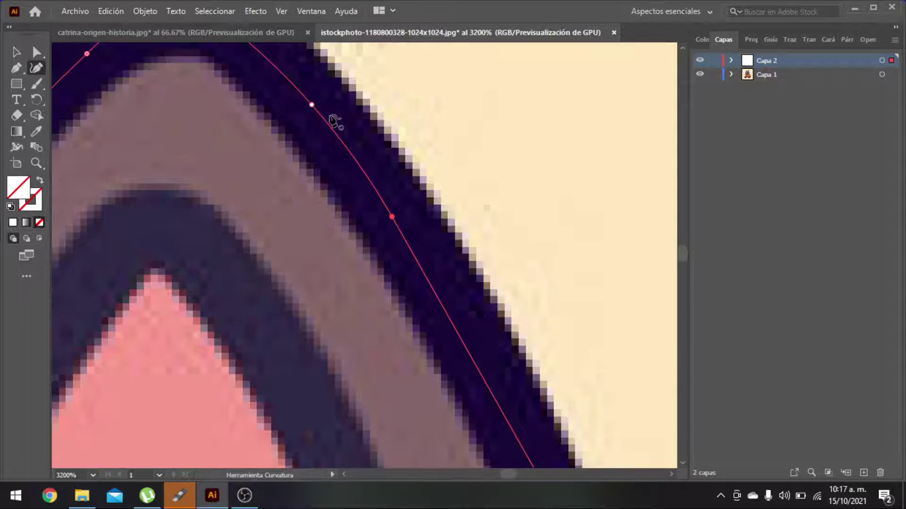
pyautogui.moveTo(313, 105); pyautogui.dragTo(327, 132)
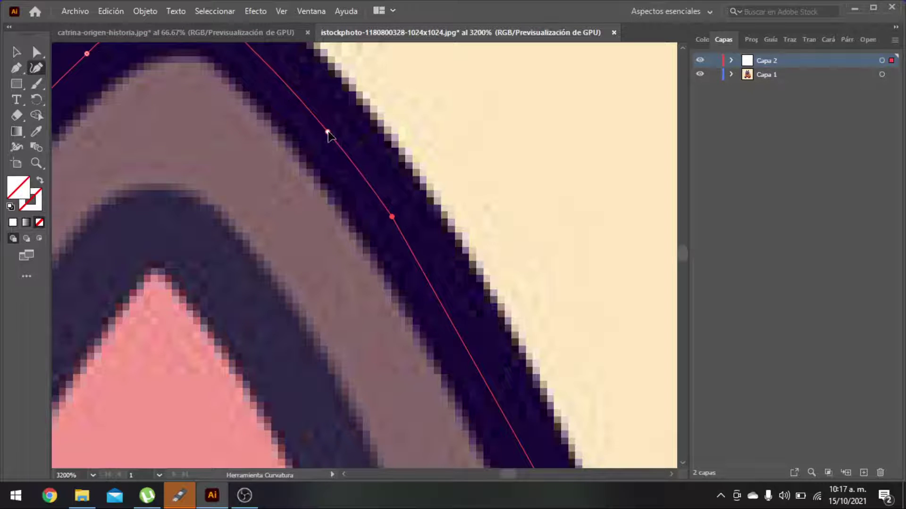
# - Add a point midway down the right ear's outer side, shift the anchor below it, and add an outward-bowed point beneath that
pyautogui.scroll(3, 326, 132)
pyautogui.scroll(-10, 325, 136)
pyautogui.scroll(1, 354, 167)
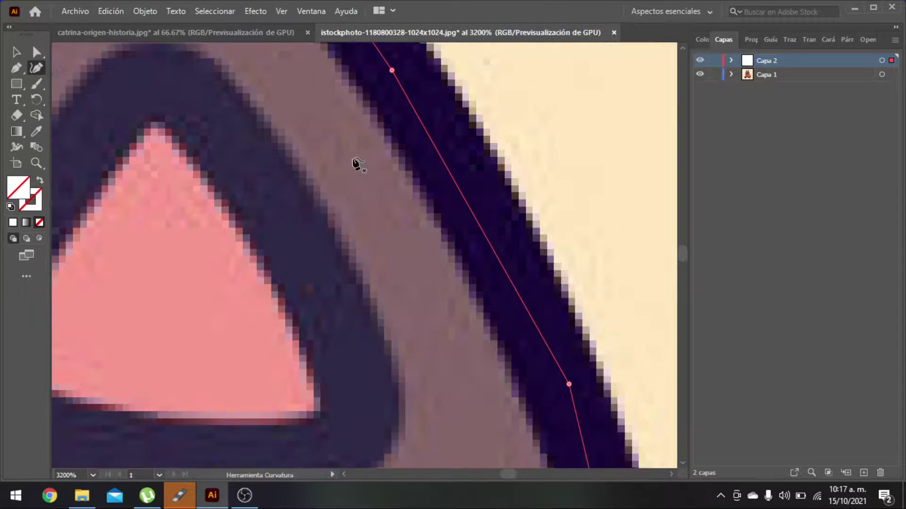
pyautogui.scroll(2, 422, 168)
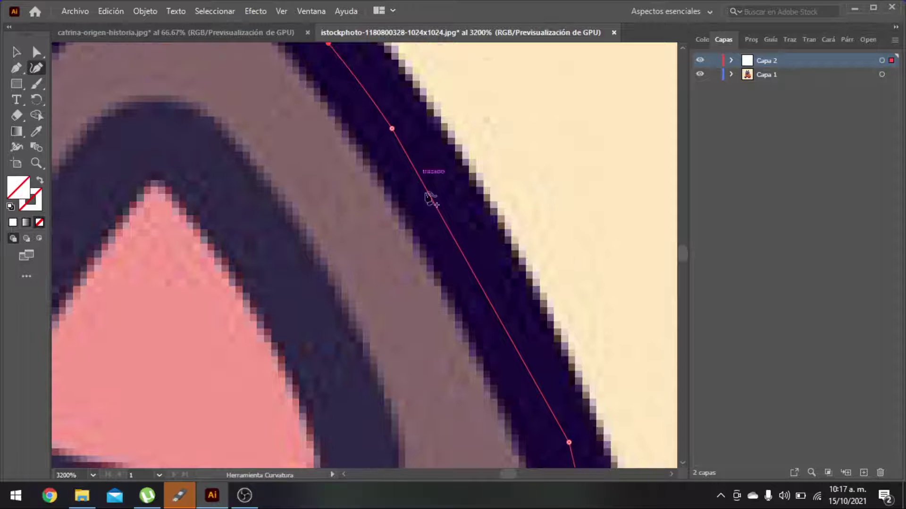
pyautogui.click(490, 292)
pyautogui.scroll(-6, 495, 295)
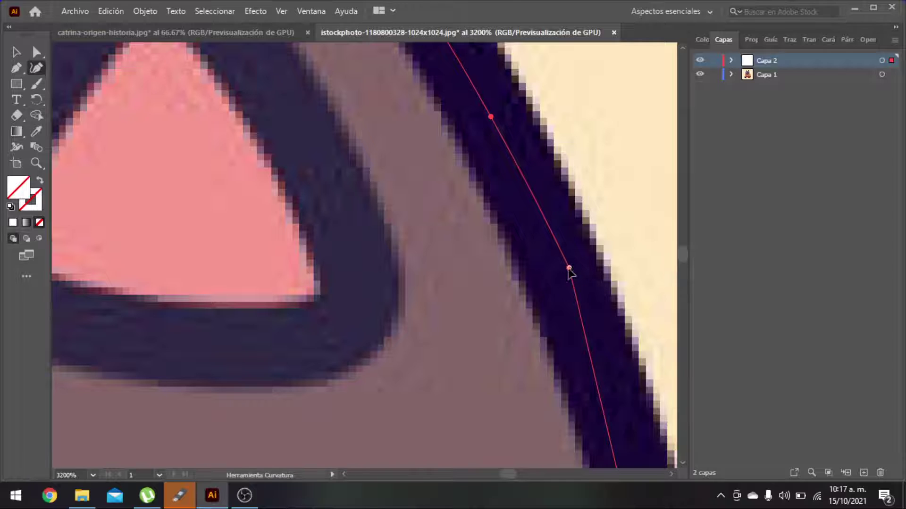
pyautogui.moveTo(569, 268); pyautogui.dragTo(566, 283)
pyautogui.scroll(-6, 572, 283)
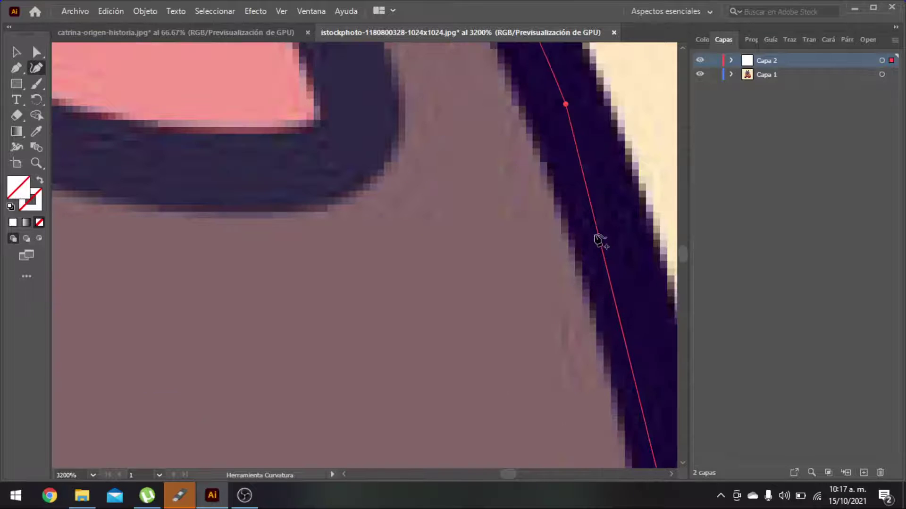
pyautogui.moveTo(597, 232); pyautogui.dragTo(616, 238)
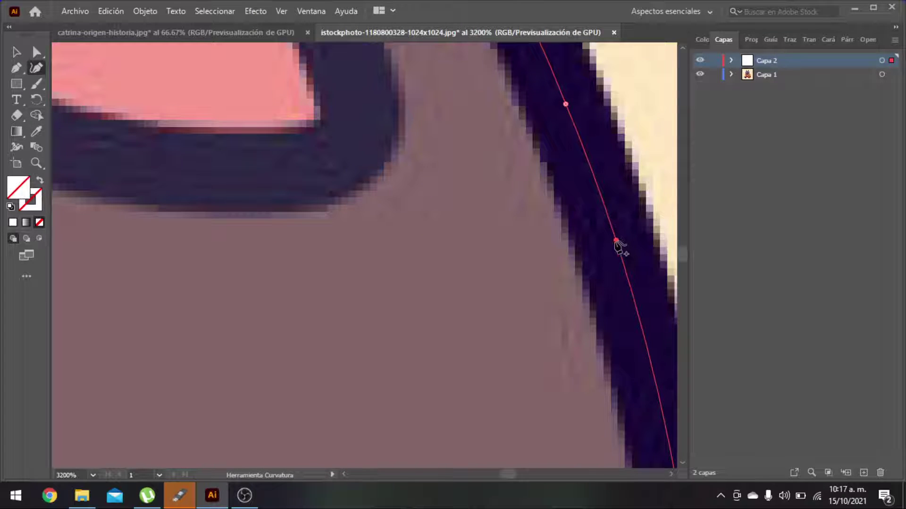
# - Add another point below the right ear's outer side and move the next anchor up and outward into the dark line
pyautogui.scroll(-5, 628, 260)
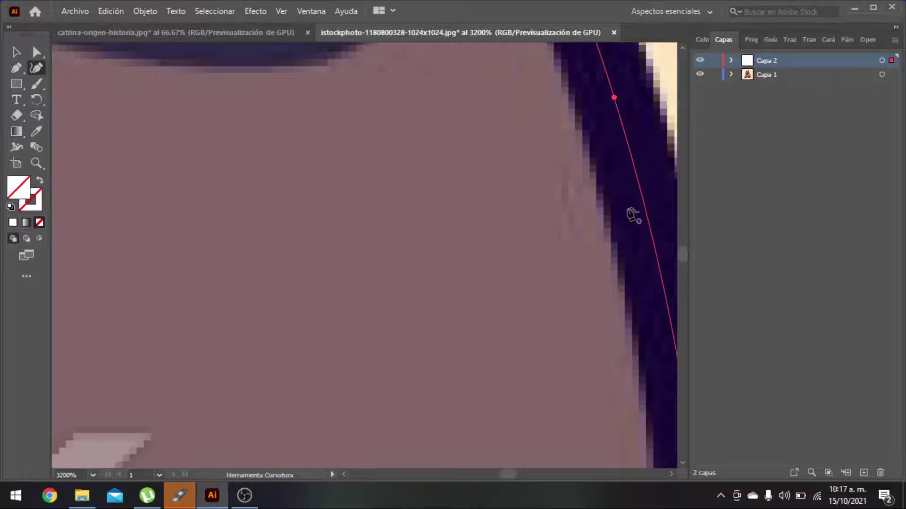
pyautogui.click(647, 220)
pyautogui.scroll(-3, 652, 231)
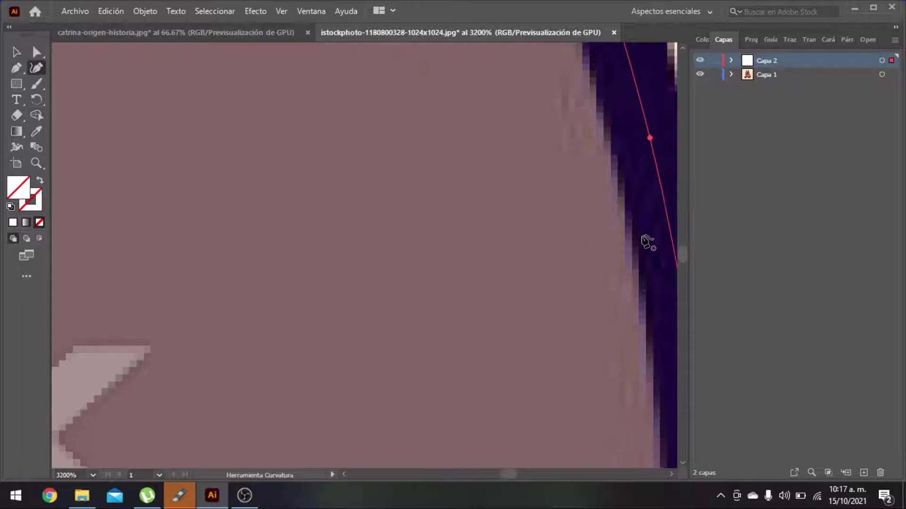
pyautogui.scroll(-6, 645, 242)
pyautogui.hscroll(5, 633, 227)
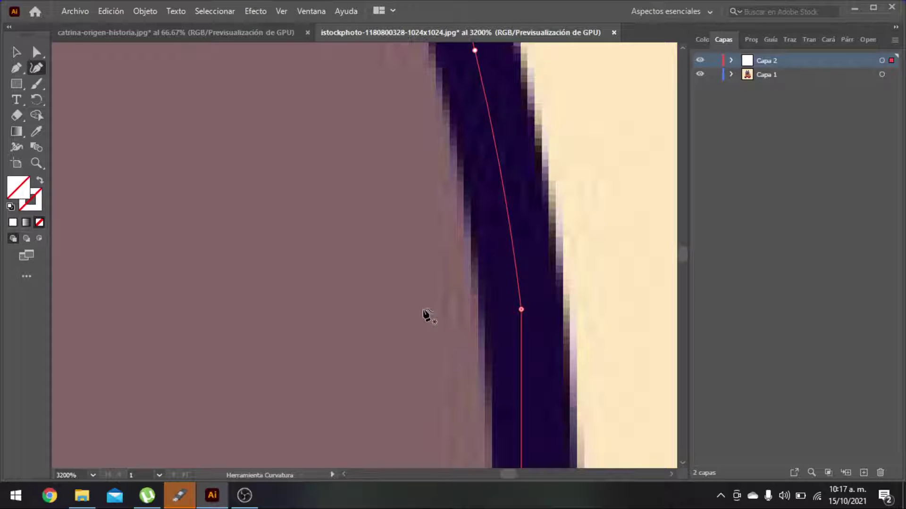
pyautogui.moveTo(520, 310); pyautogui.dragTo(529, 291)
# - Add a curved point along the right side of the cat's head and nudge the anchor below it inward and down
pyautogui.scroll(-3, 532, 304)
pyautogui.scroll(-6, 529, 296)
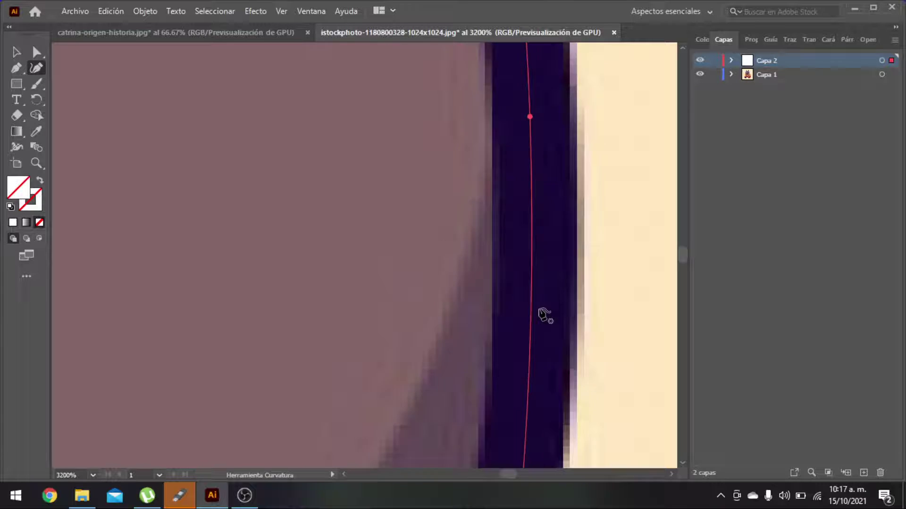
pyautogui.click(532, 227)
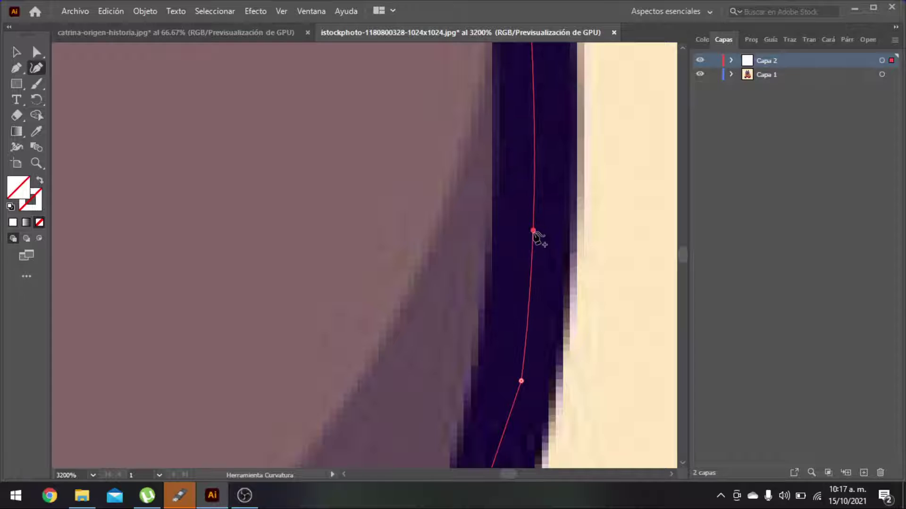
pyautogui.scroll(-3, 538, 255)
pyautogui.moveTo(521, 265); pyautogui.dragTo(517, 272)
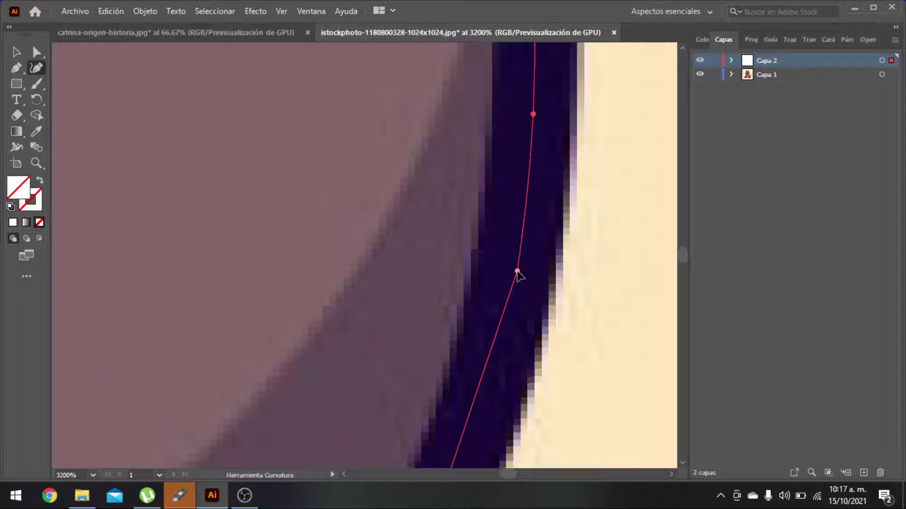
# - Add two points along the cat's right cheek and shift the anchor beside the cream notch inward to smooth the curve
pyautogui.scroll(-4, 505, 269)
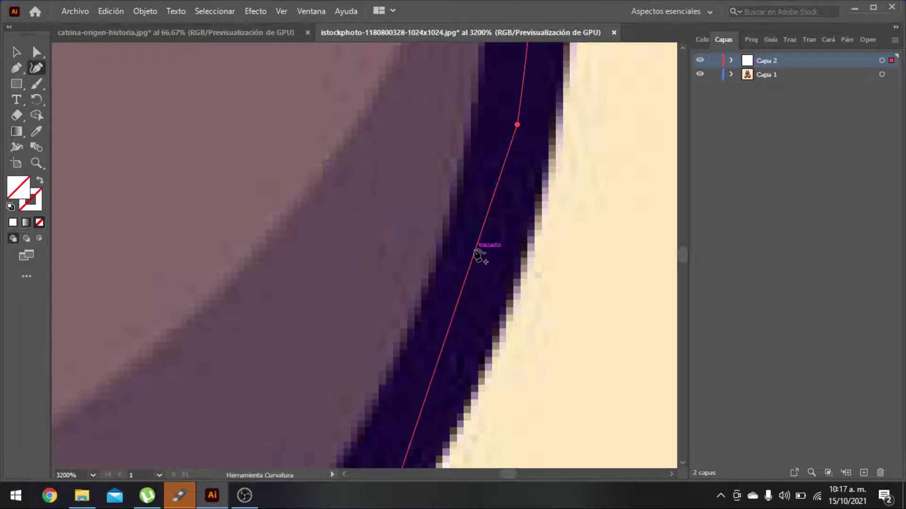
pyautogui.click(476, 262)
pyautogui.scroll(-4, 477, 276)
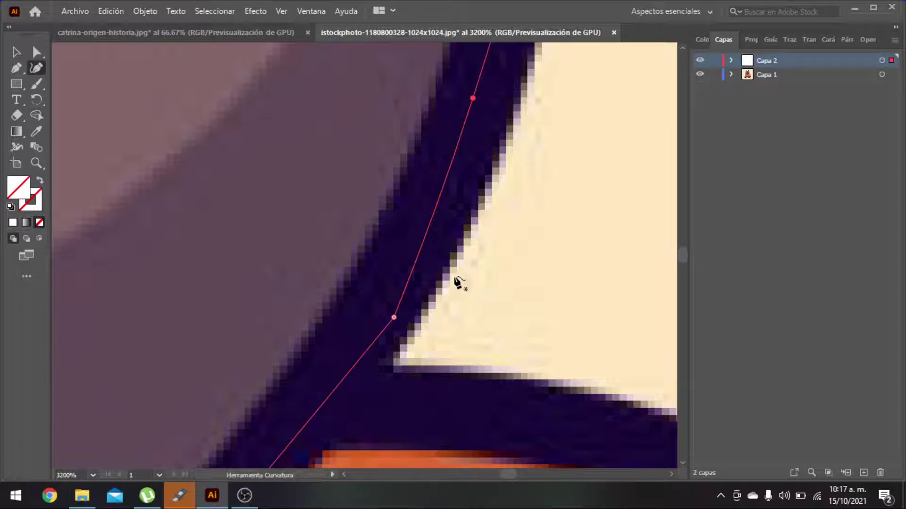
pyautogui.click(425, 238)
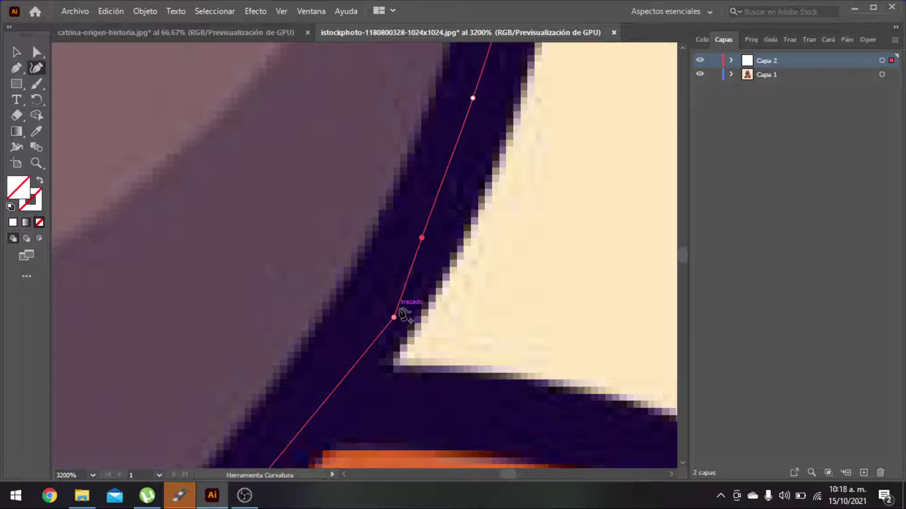
pyautogui.moveTo(393, 317); pyautogui.dragTo(380, 314)
# - Move the corner anchor beside the orange shape's tip into the dark line and add a bowed point on the segment below it
pyautogui.scroll(-3, 368, 319)
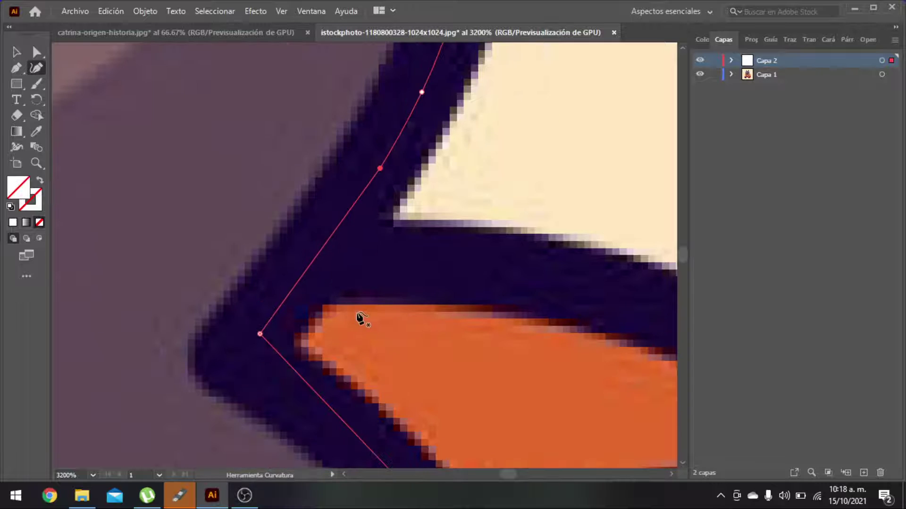
pyautogui.scroll(-2, 283, 309)
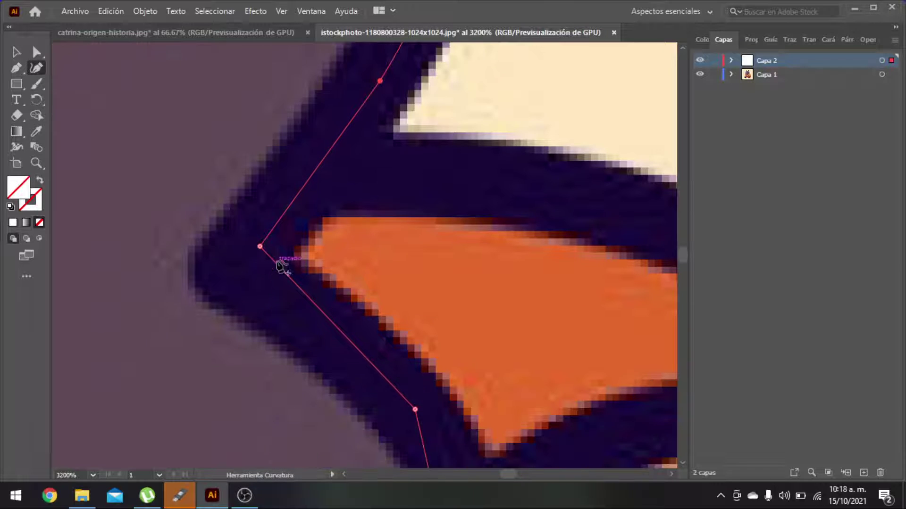
pyautogui.moveTo(261, 245); pyautogui.dragTo(238, 267)
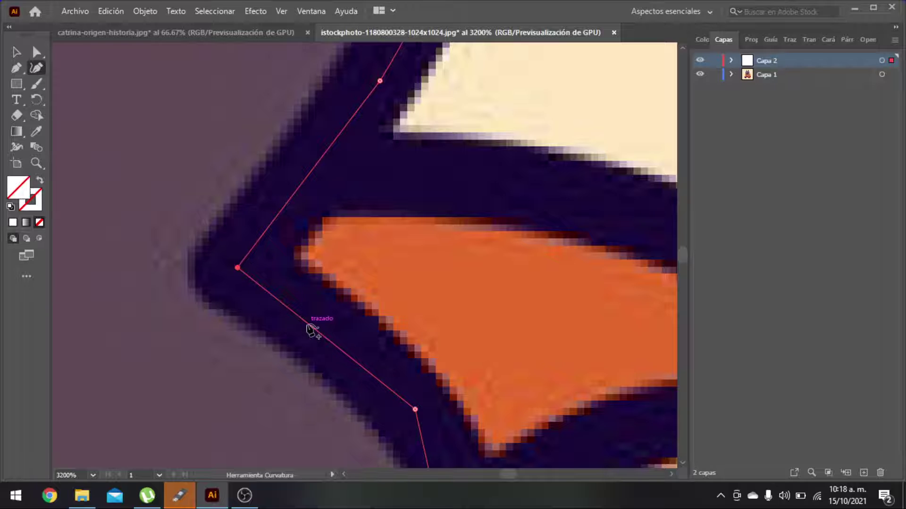
pyautogui.moveTo(334, 346); pyautogui.dragTo(346, 339)
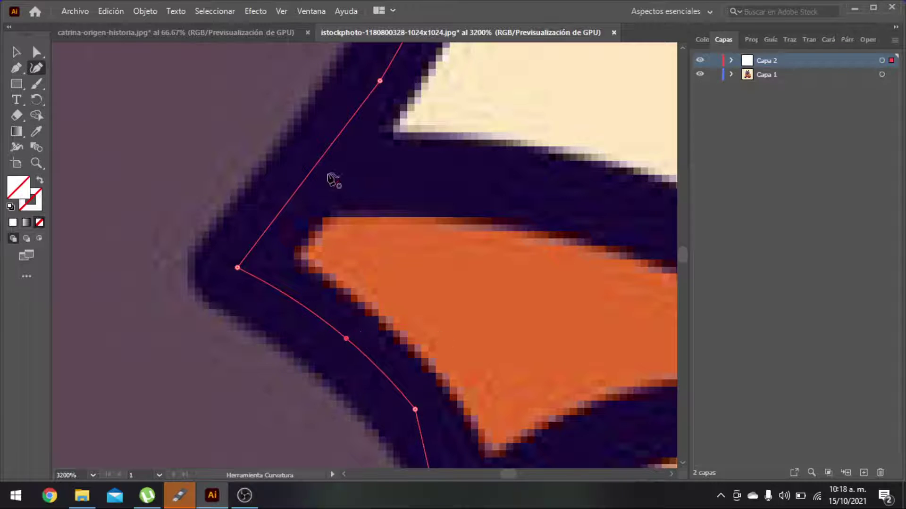
# - Shift the anchor beneath the orange shape, move the bottom corner anchor inward, and add a curved point between them
pyautogui.scroll(-5, 405, 333)
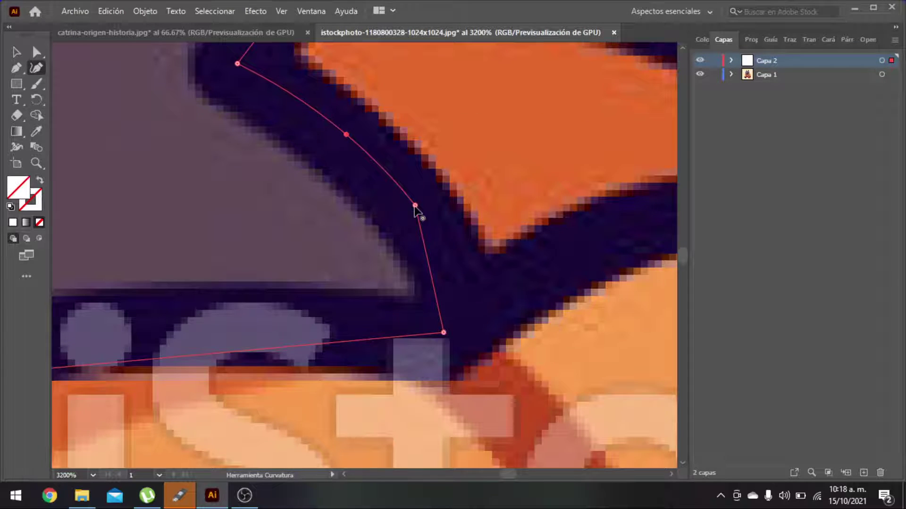
pyautogui.moveTo(414, 206); pyautogui.dragTo(421, 222)
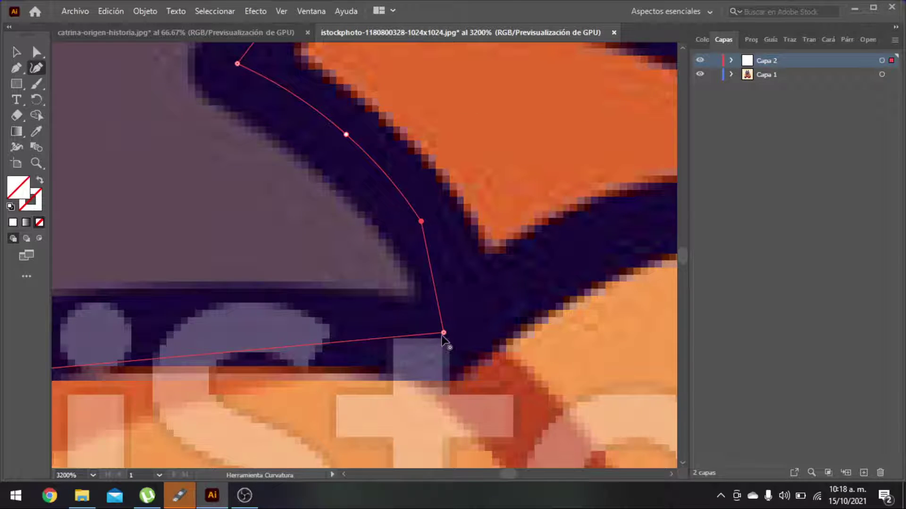
pyautogui.moveTo(443, 333); pyautogui.dragTo(407, 343)
pyautogui.moveTo(417, 299); pyautogui.dragTo(459, 326)
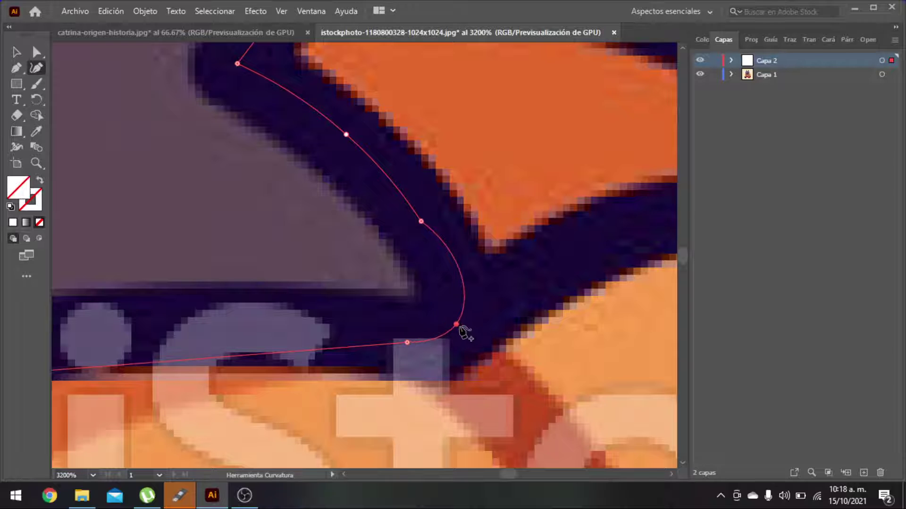
# - Shift the anchors around the corner beneath the orange shape's tip and add a curved point between them along the dark line
pyautogui.moveTo(420, 221)
pyautogui.mouseDown()
pyautogui.moveTo(434, 239)
pyautogui.moveTo(401, 200)
pyautogui.moveTo(431, 200)
pyautogui.moveTo(405, 198)
pyautogui.moveTo(414, 210)
pyautogui.mouseUp()
pyautogui.moveTo(458, 259); pyautogui.dragTo(452, 277)
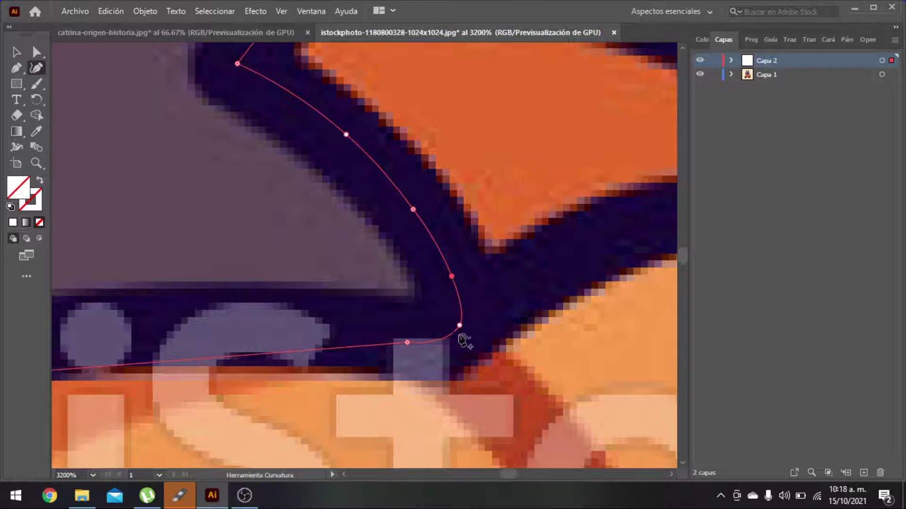
pyautogui.scroll(-2, 410, 312)
pyautogui.moveTo(407, 283); pyautogui.dragTo(388, 281)
pyautogui.scroll(2, 245, 298)
pyautogui.scroll(-1, 243, 301)
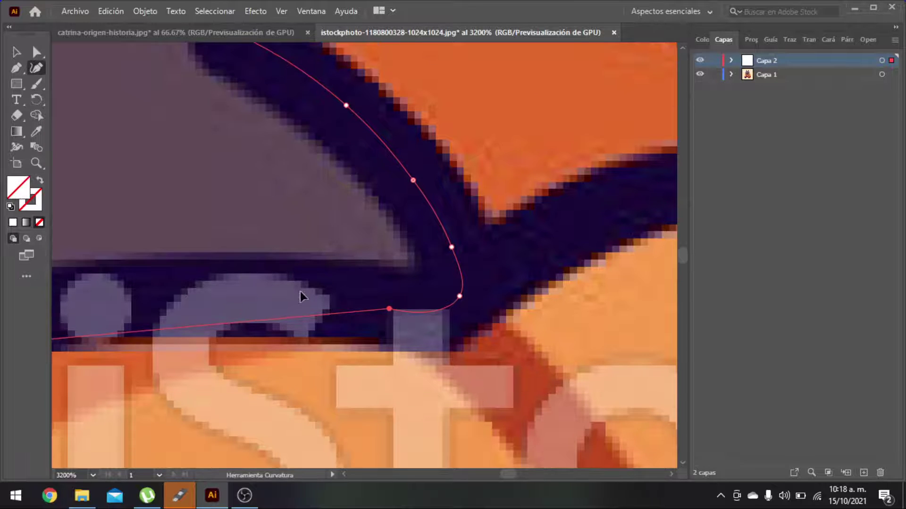
# - Bow the segment between the corner and the right paw upward with two new points and move its far anchor along the dark line
pyautogui.hscroll(-9, 300, 296)
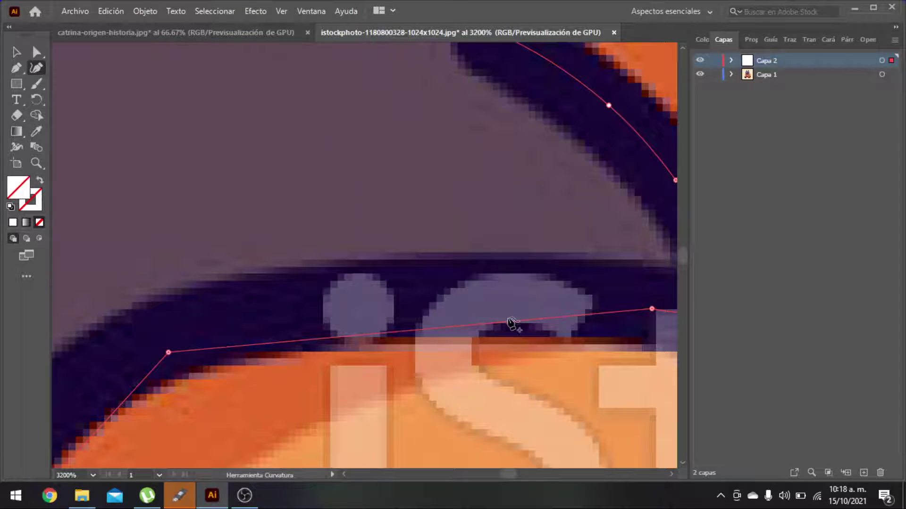
pyautogui.moveTo(503, 322); pyautogui.dragTo(479, 297)
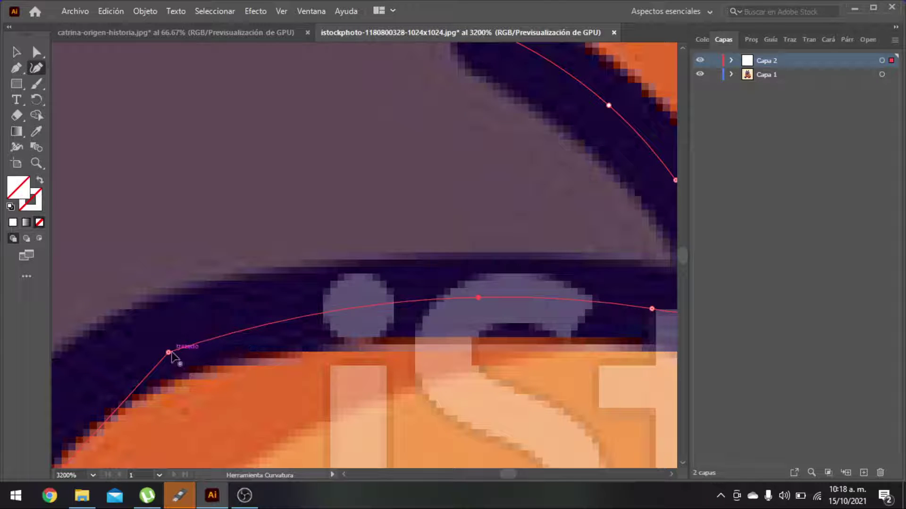
pyautogui.moveTo(170, 354); pyautogui.dragTo(86, 389)
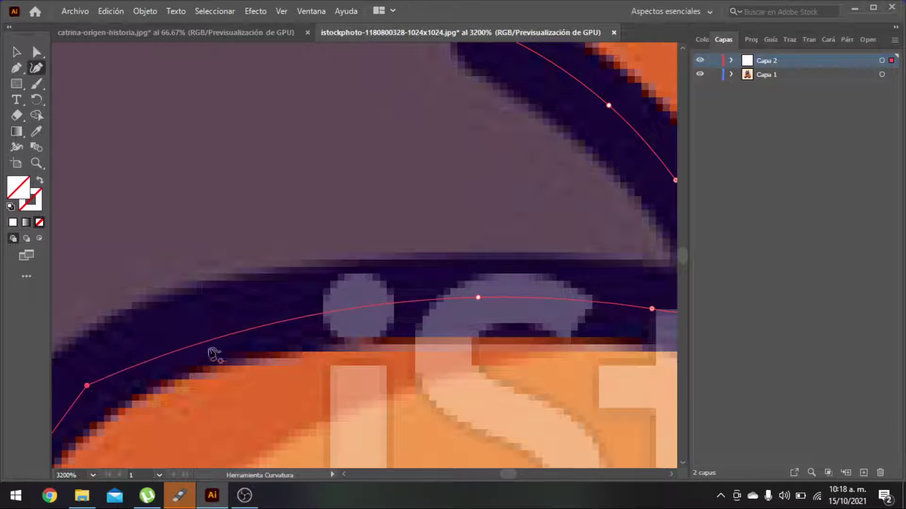
pyautogui.moveTo(219, 338); pyautogui.dragTo(210, 325)
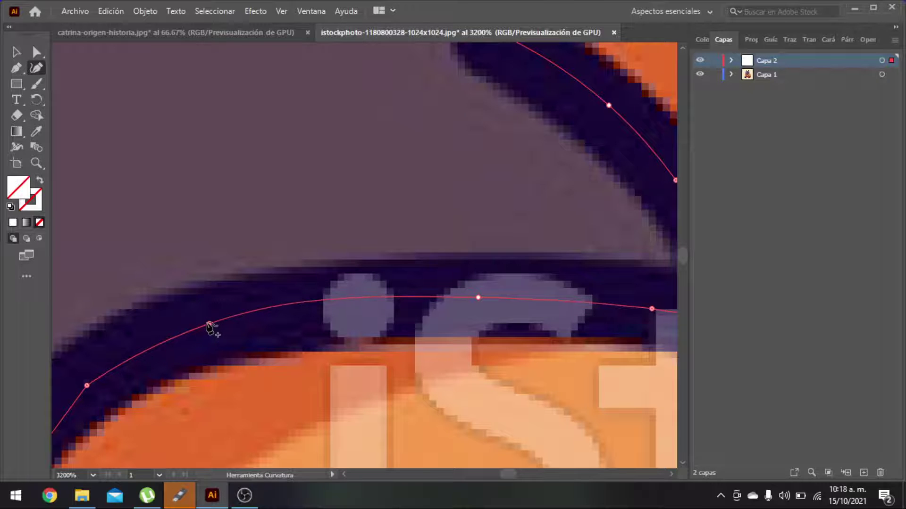
# - Add two points down the outer side of the right paw and nudge the anchors above and below into the dark line
pyautogui.scroll(-1, 197, 333)
pyautogui.hscroll(-10, 192, 329)
pyautogui.scroll(-9, 192, 311)
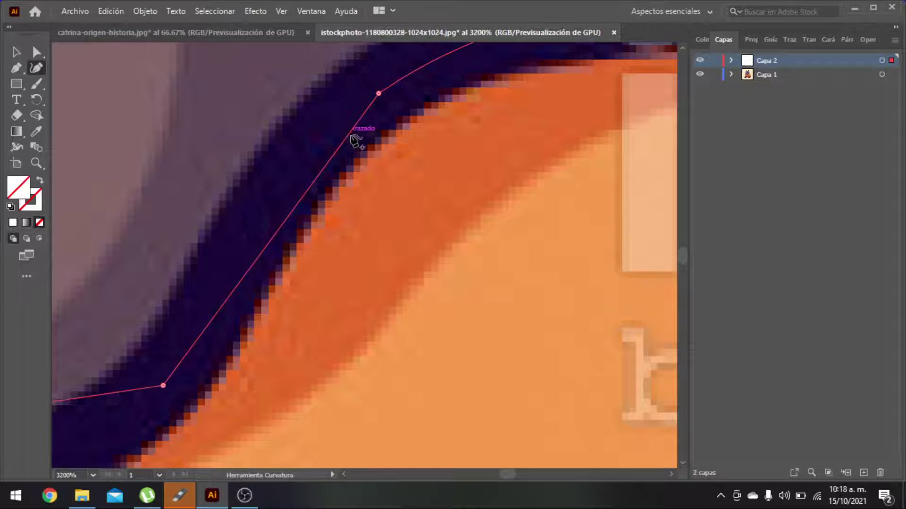
pyautogui.moveTo(352, 139); pyautogui.dragTo(295, 183)
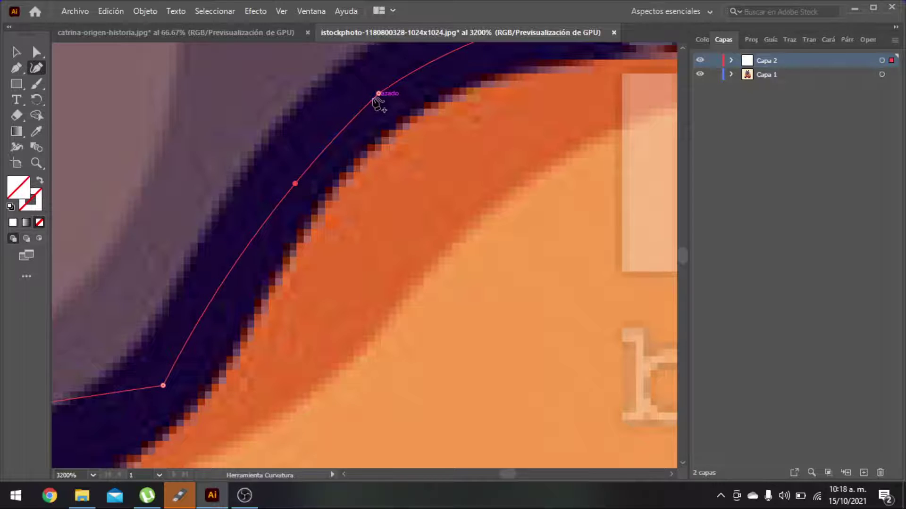
pyautogui.moveTo(379, 93); pyautogui.dragTo(377, 89)
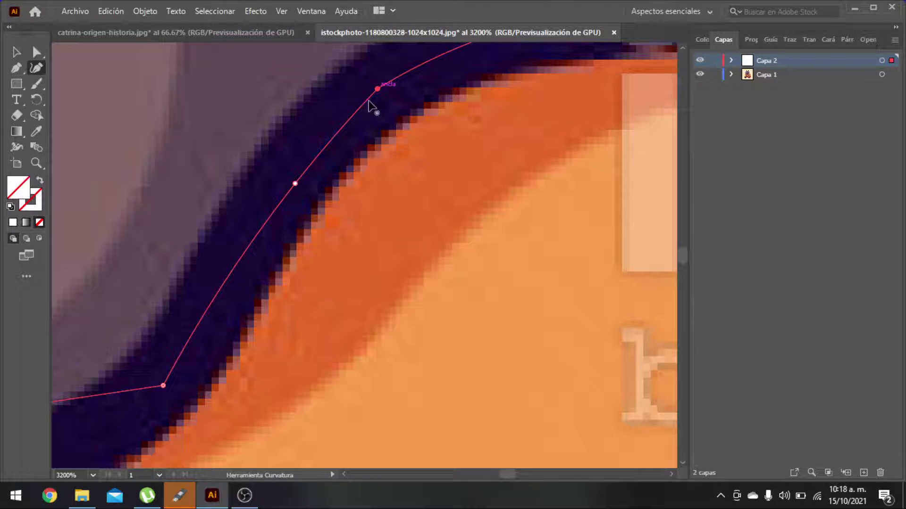
pyautogui.click(243, 260)
pyautogui.scroll(-2, 164, 319)
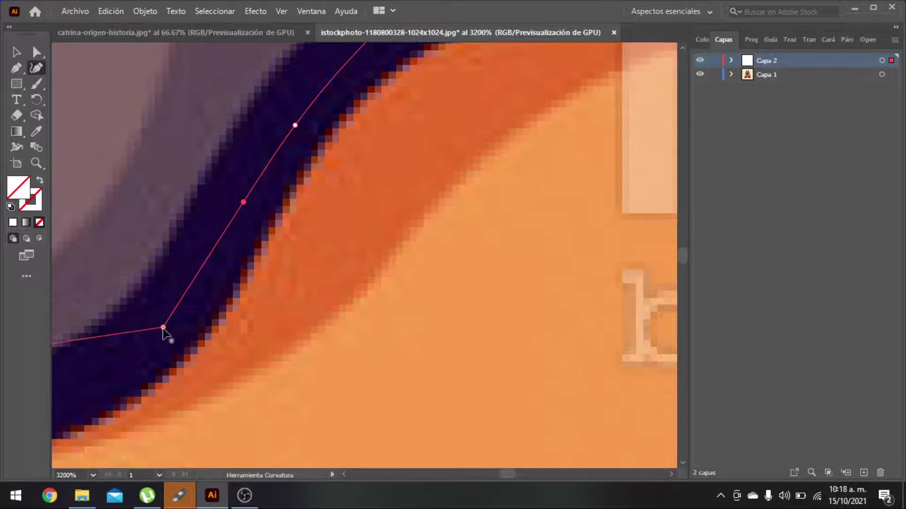
pyautogui.moveTo(162, 327); pyautogui.dragTo(155, 336)
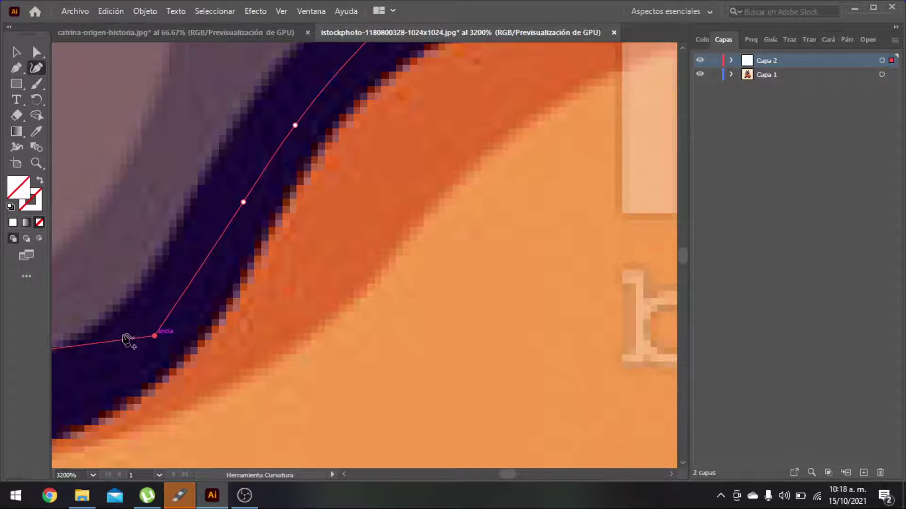
# - Curve the path around the right paw's underside and inner side with two new points, and adjust the neighbouring anchors to the dark line
pyautogui.hscroll(-10, 116, 345)
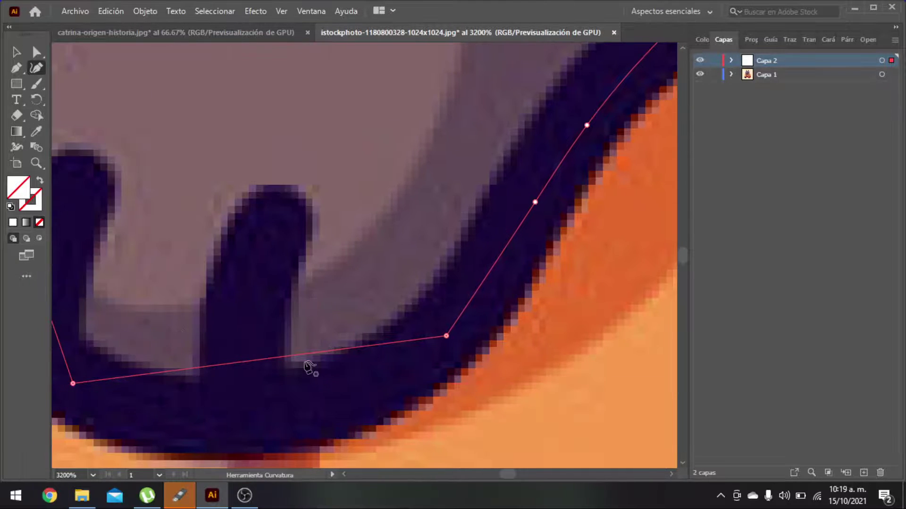
pyautogui.moveTo(314, 354); pyautogui.dragTo(303, 415)
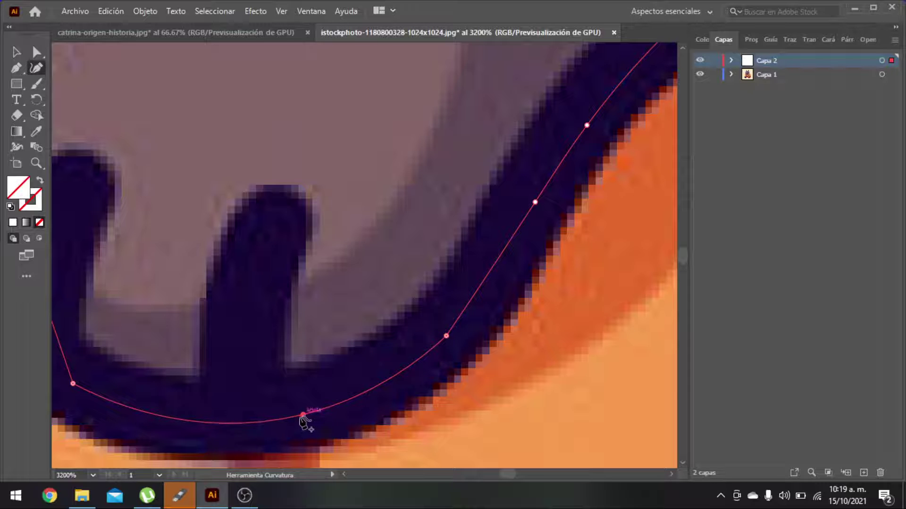
pyautogui.hscroll(-5, 162, 394)
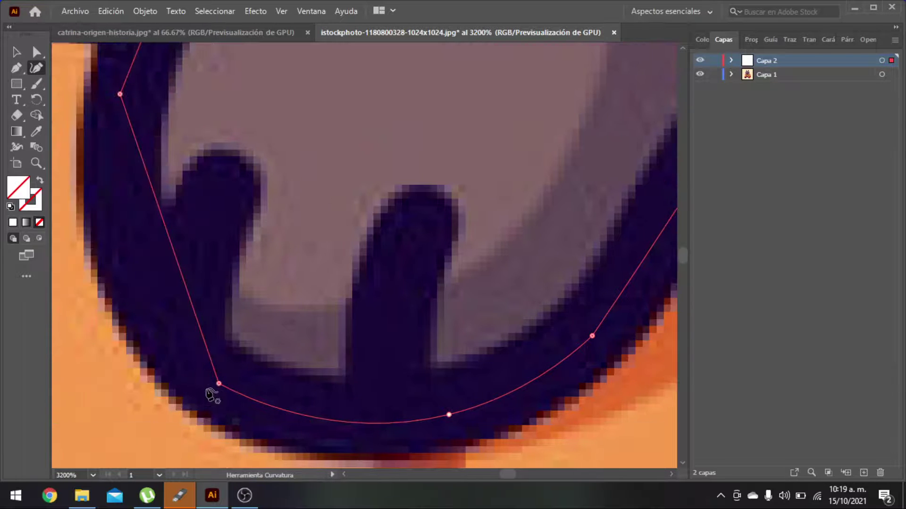
pyautogui.moveTo(219, 384); pyautogui.dragTo(190, 367)
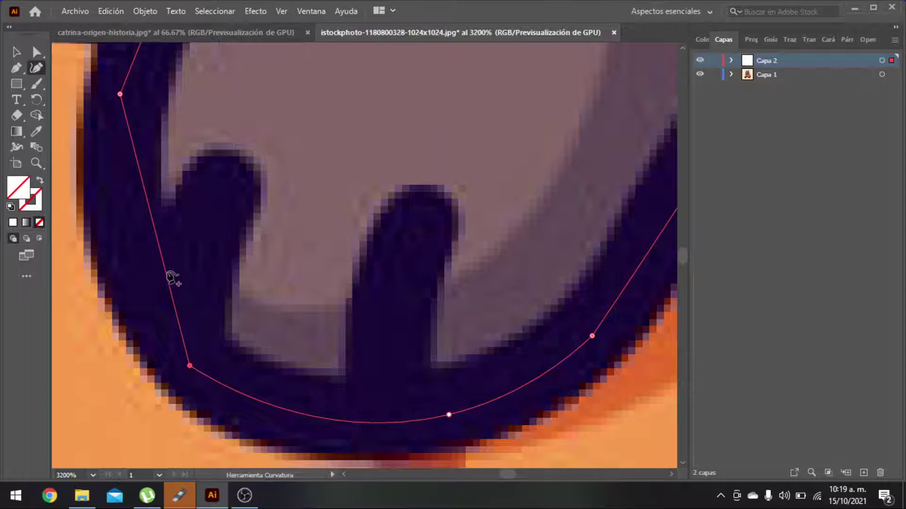
pyautogui.moveTo(166, 266); pyautogui.dragTo(131, 264)
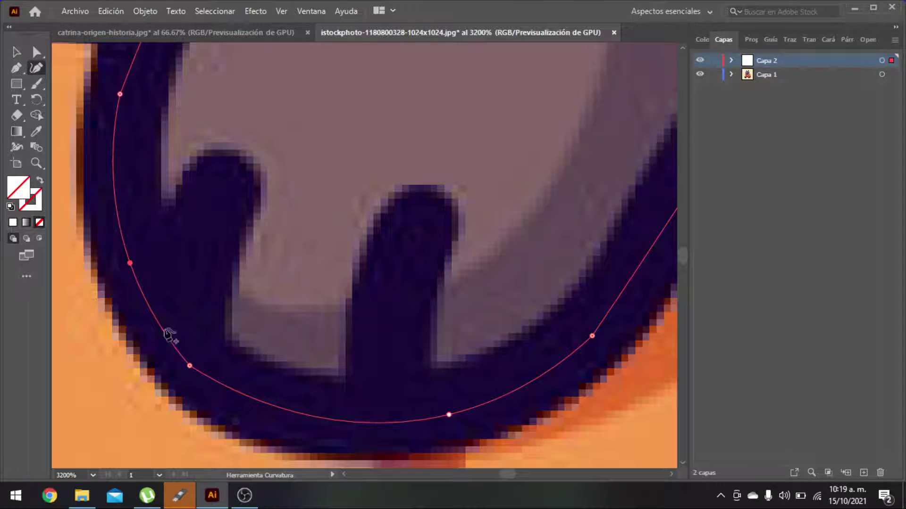
pyautogui.moveTo(189, 366); pyautogui.dragTo(199, 368)
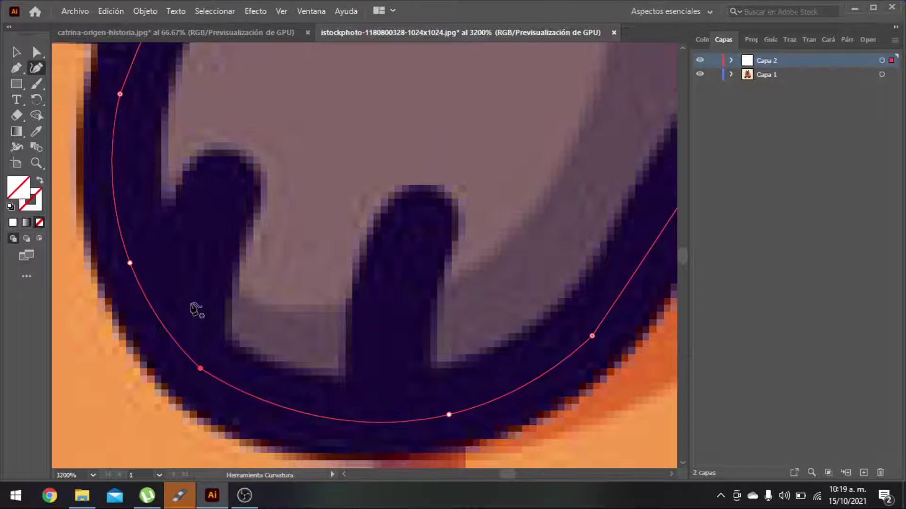
pyautogui.scroll(5, 196, 310)
pyautogui.moveTo(122, 299); pyautogui.dragTo(132, 293)
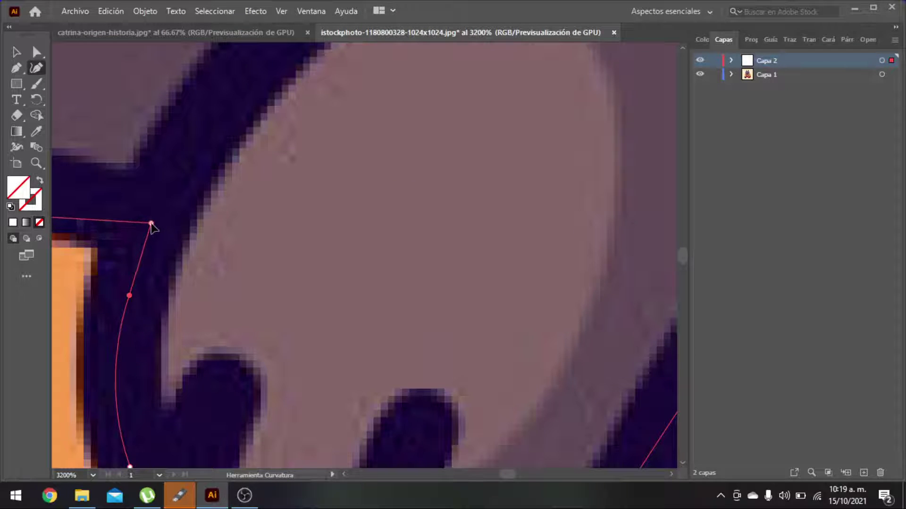
# - Arch the segment between the two paws with two points, move its far anchor down the slope, and add a point at the bend
pyautogui.scroll(1, 137, 234)
pyautogui.hscroll(-6, 136, 235)
pyautogui.hscroll(-6, 137, 234)
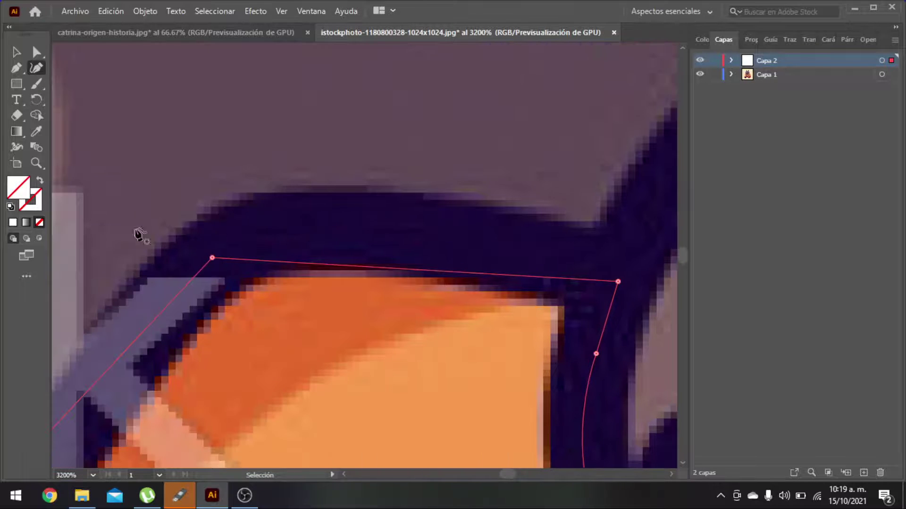
pyautogui.moveTo(515, 278); pyautogui.dragTo(468, 244)
pyautogui.moveTo(317, 241); pyautogui.dragTo(309, 234)
pyautogui.moveTo(212, 258); pyautogui.dragTo(149, 324)
pyautogui.click(227, 258)
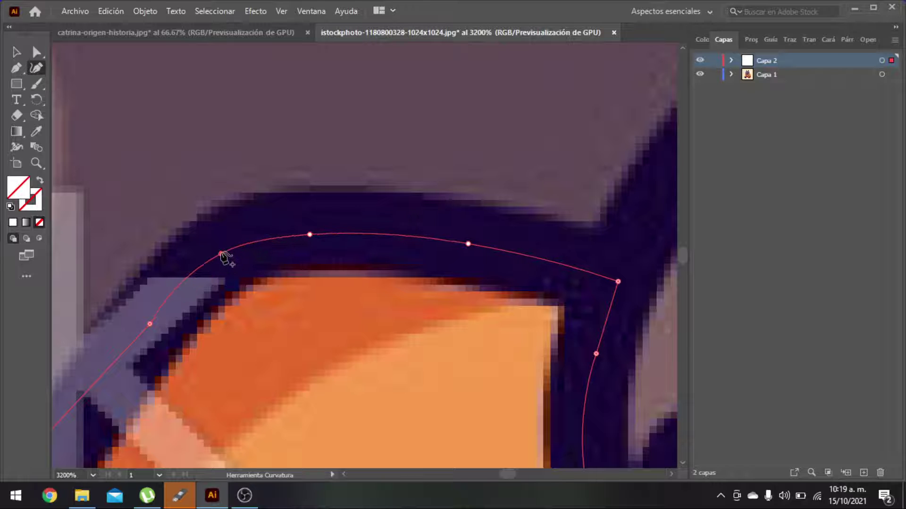
# - Add two points down the inner side of the left paw and nudge the upper one to centre the curve in the dark line
pyautogui.hscroll(-3, 183, 278)
pyautogui.hscroll(-1, 188, 283)
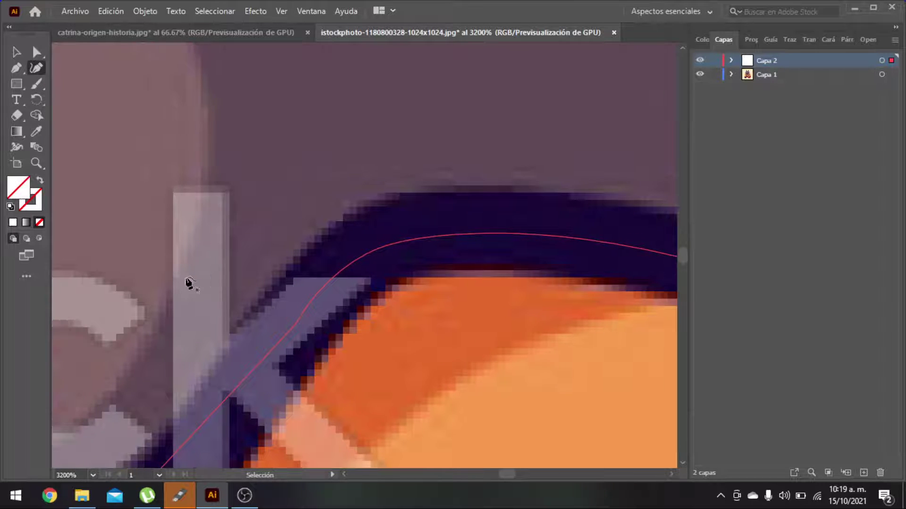
pyautogui.scroll(-4, 196, 283)
pyautogui.moveTo(236, 215); pyautogui.dragTo(239, 225)
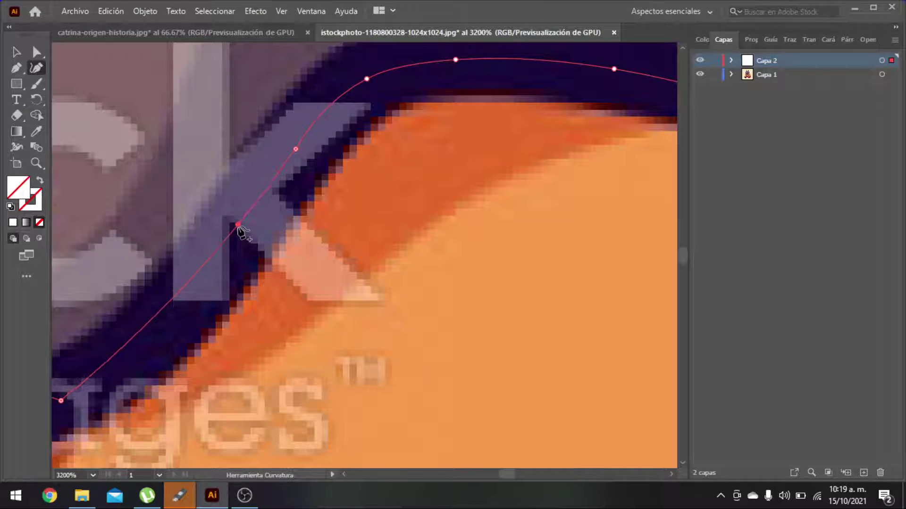
pyautogui.hscroll(-5, 189, 330)
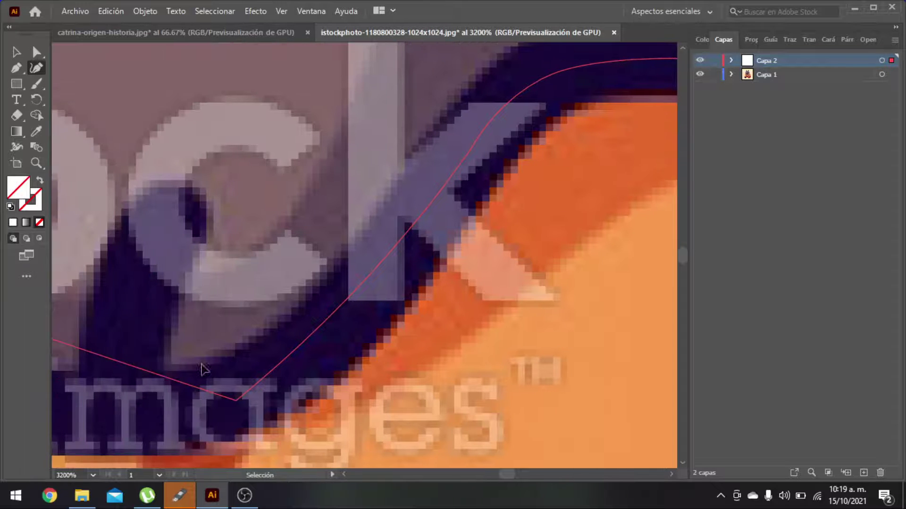
pyautogui.moveTo(324, 335); pyautogui.dragTo(318, 341)
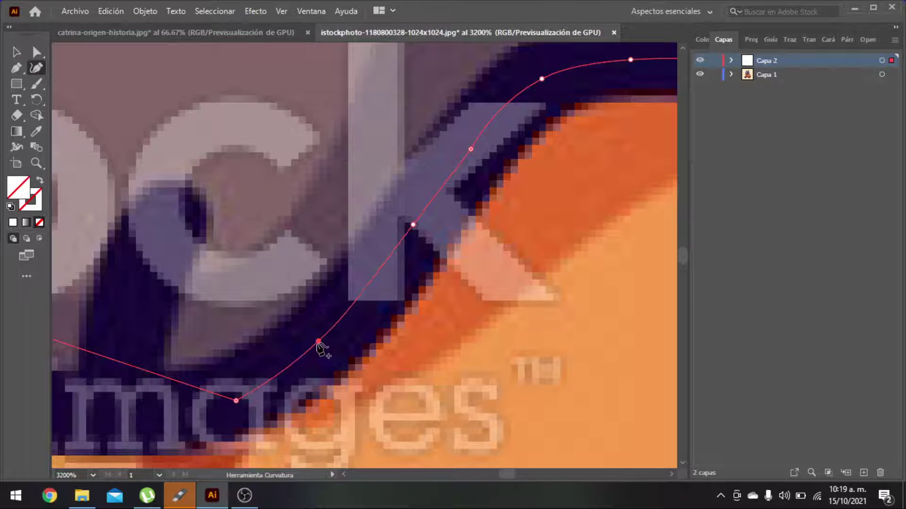
pyautogui.moveTo(413, 226); pyautogui.dragTo(417, 231)
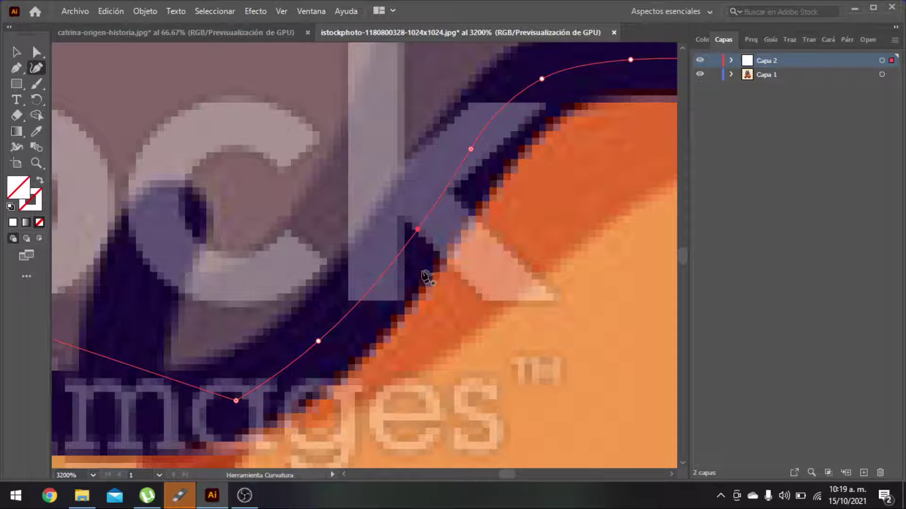
# - Round the left paw's underside with a new point, lower its outer anchor, and add a curved point on the paw's outer side
pyautogui.scroll(1, 309, 277)
pyautogui.scroll(-5, 283, 276)
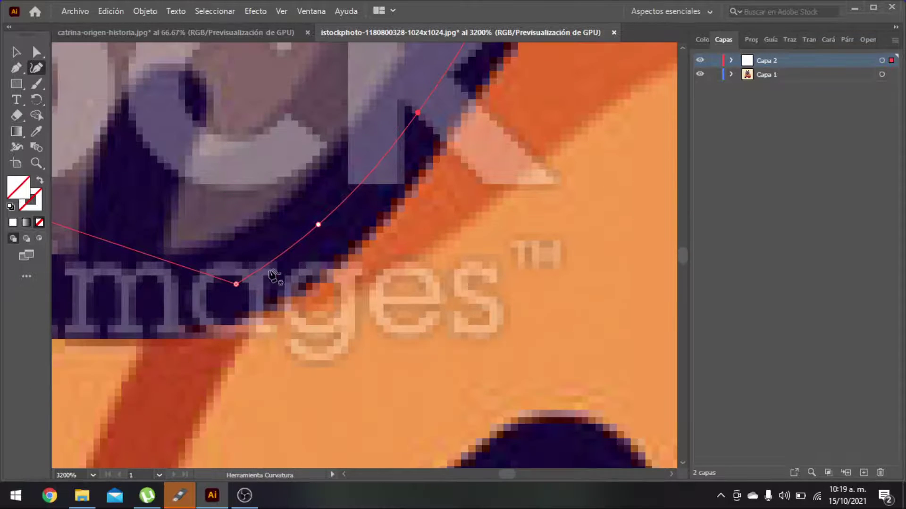
pyautogui.hscroll(-10, 238, 235)
pyautogui.scroll(1, 451, 259)
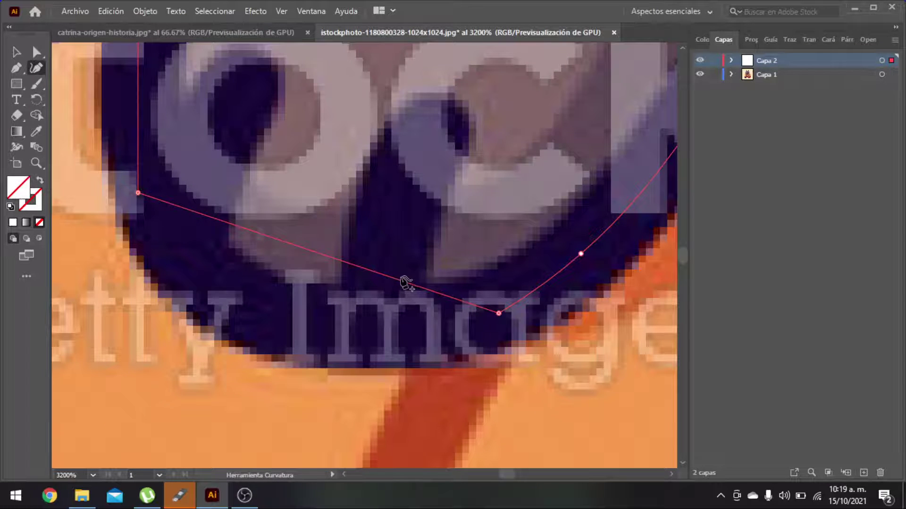
pyautogui.moveTo(405, 283); pyautogui.dragTo(371, 338)
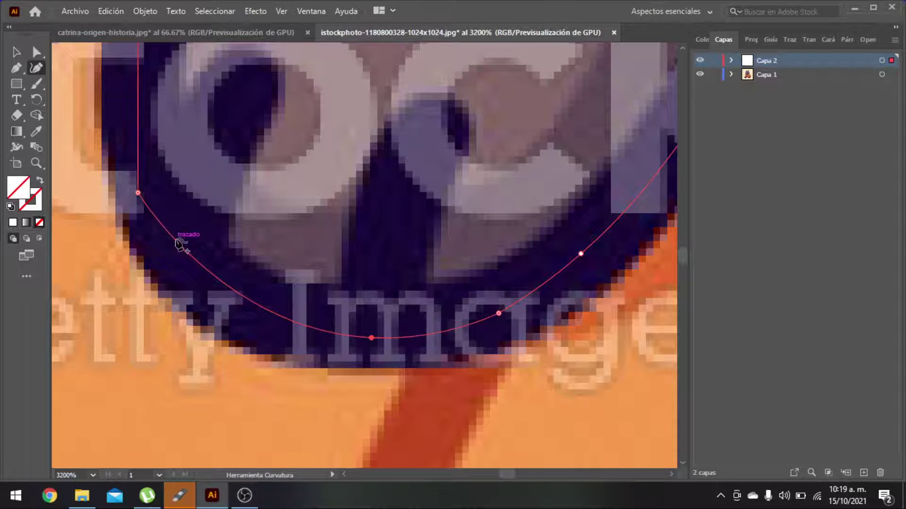
pyautogui.moveTo(138, 193); pyautogui.dragTo(158, 234)
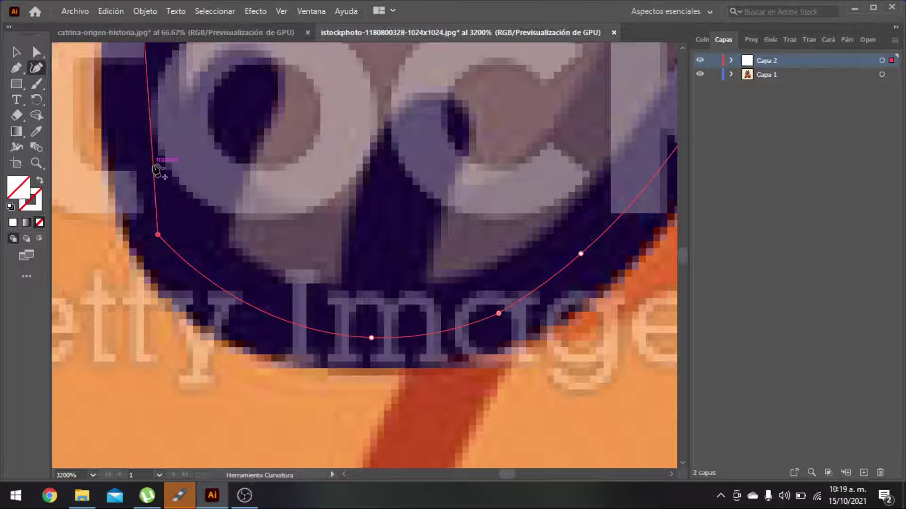
pyautogui.moveTo(153, 167); pyautogui.dragTo(133, 243)
pyautogui.scroll(4, 140, 155)
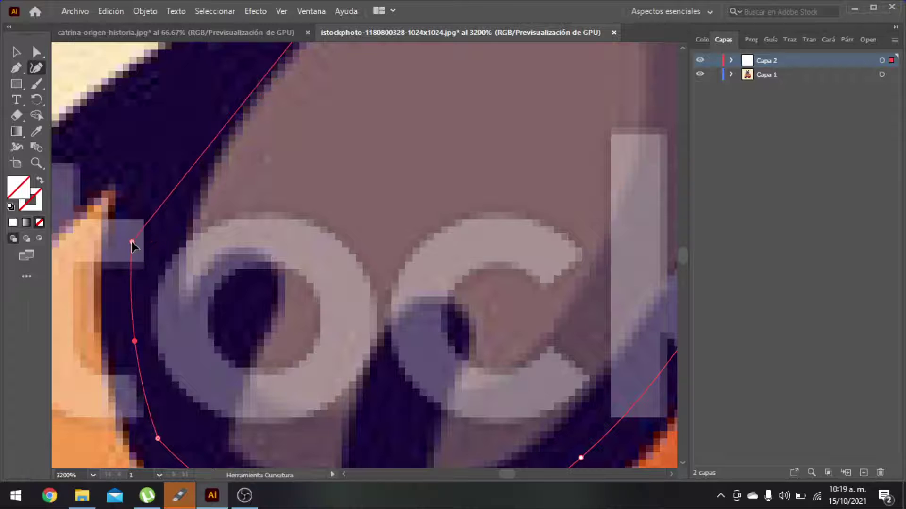
# - Add two curved points along the left paw's upper outer edge and nudge the lower one inward
pyautogui.moveTo(207, 161); pyautogui.dragTo(182, 111)
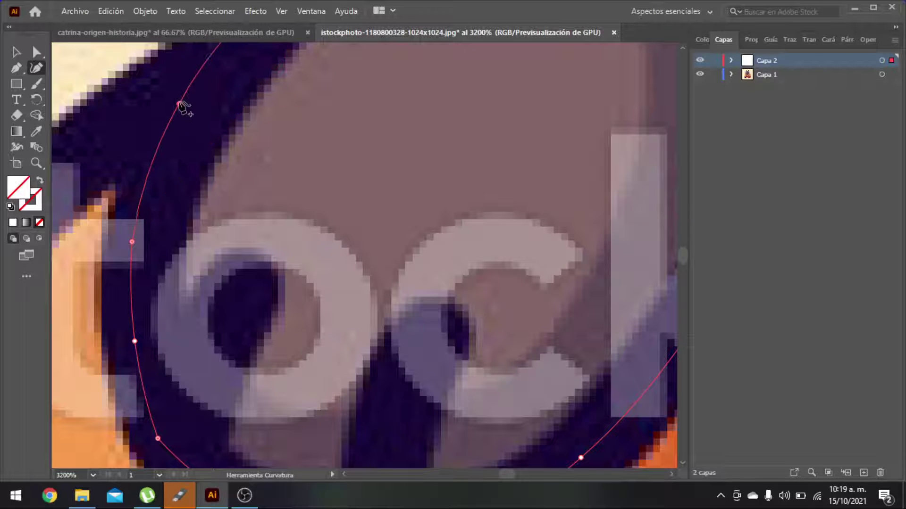
pyautogui.scroll(1, 228, 189)
pyautogui.scroll(2, 229, 189)
pyautogui.moveTo(245, 192); pyautogui.dragTo(293, 170)
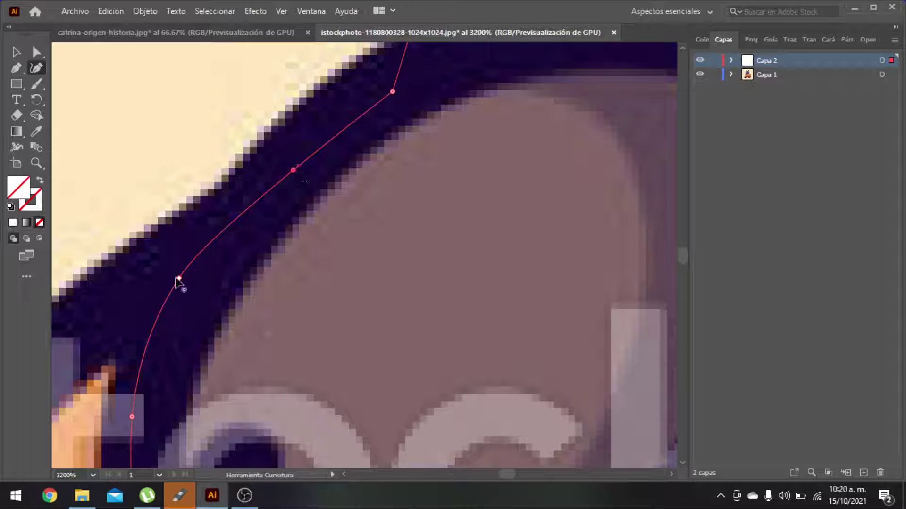
pyautogui.moveTo(181, 281); pyautogui.dragTo(188, 279)
# - Add a bowed point on the short segment beside the cream notch between the cat's head and left paw
pyautogui.scroll(3, 198, 280)
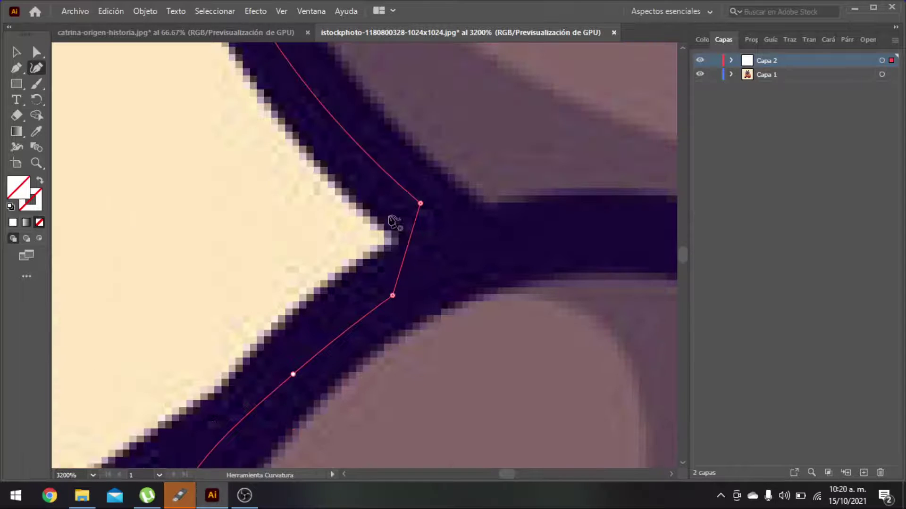
pyautogui.moveTo(408, 247); pyautogui.dragTo(425, 256)
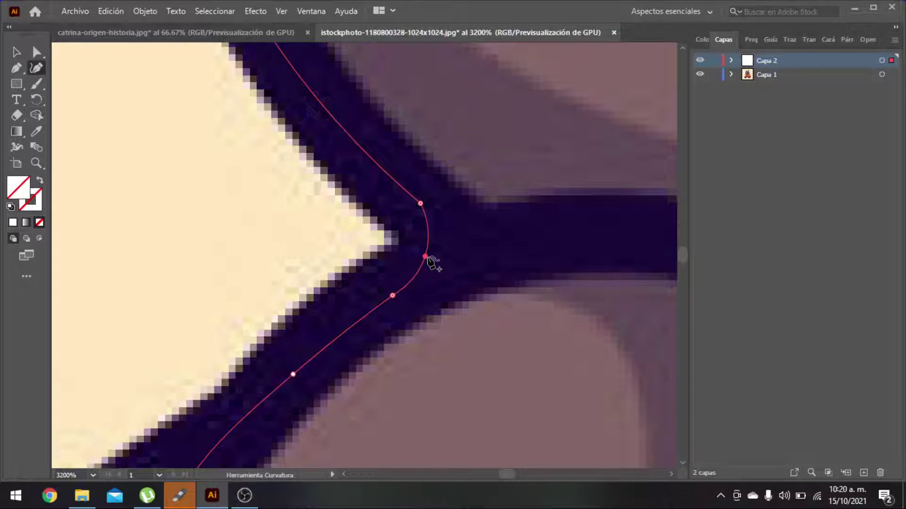
pyautogui.scroll(-5, 400, 275)
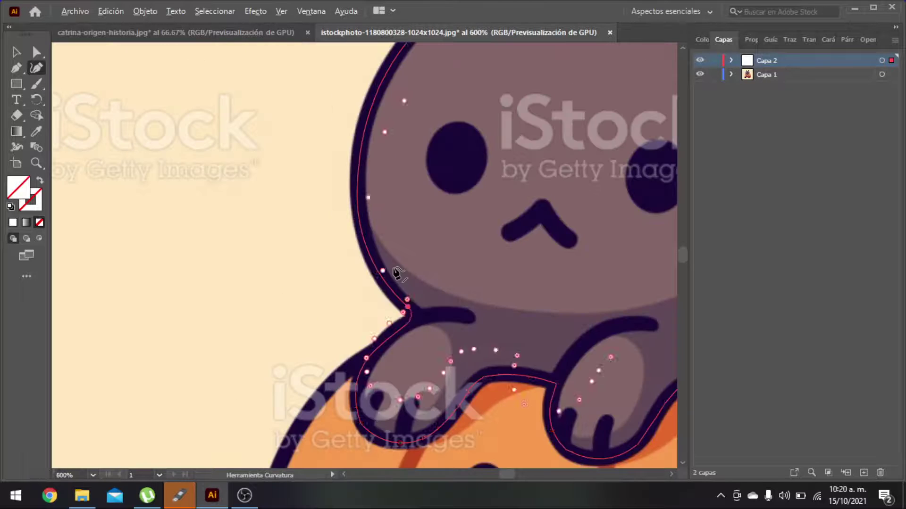
# - Fill the cat outline with the grey-brown of the reference cat's face using the Eyedropper tool
pyautogui.scroll(-2, 549, 253)
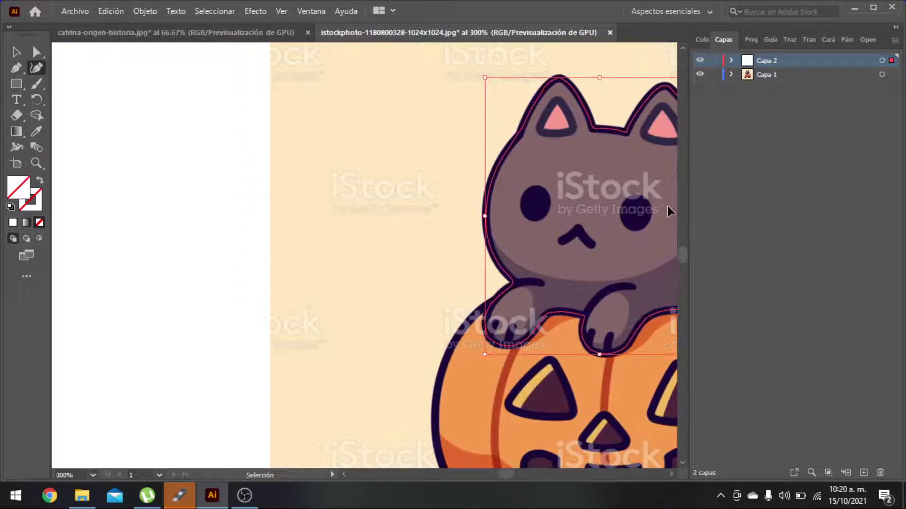
pyautogui.hscroll(3, 651, 213)
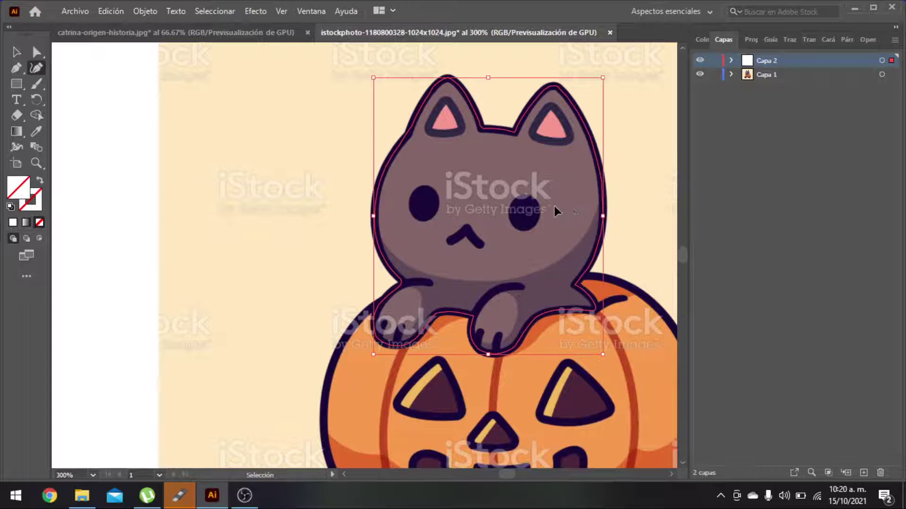
pyautogui.hscroll(2, 557, 211)
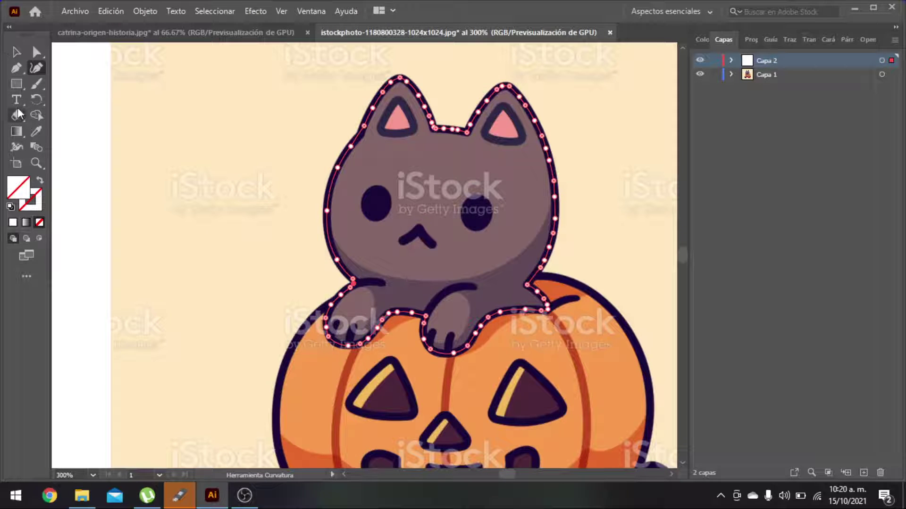
pyautogui.click(35, 130)
pyautogui.click(402, 172)
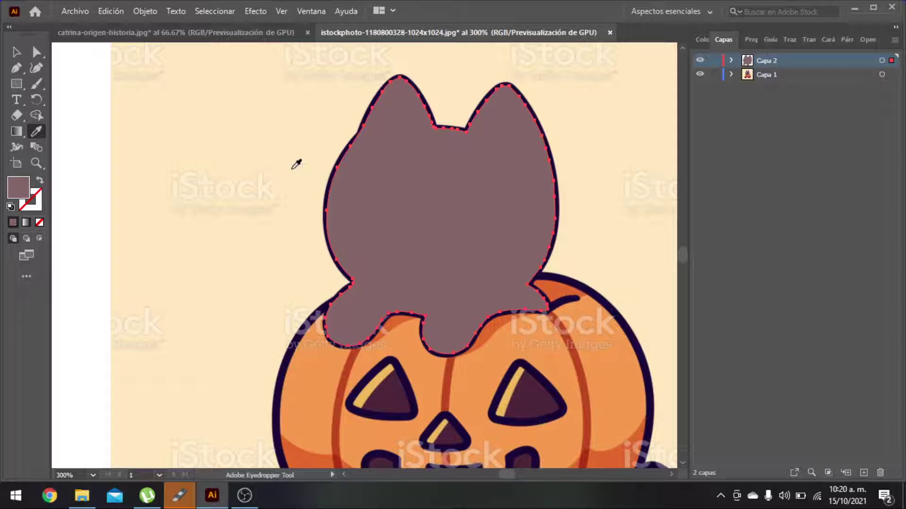
# - Give the cat shape a black stroke with a weight of 2 pt
pyautogui.click(36, 204)
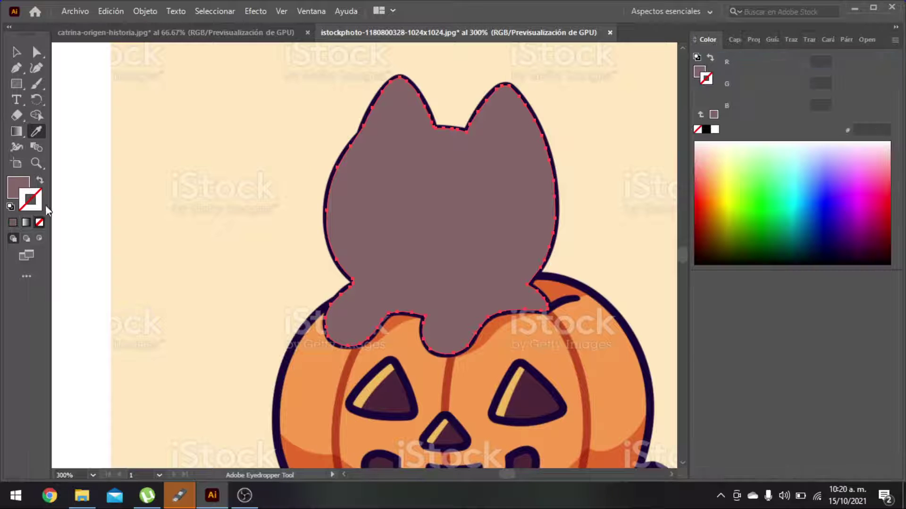
pyautogui.click(706, 129)
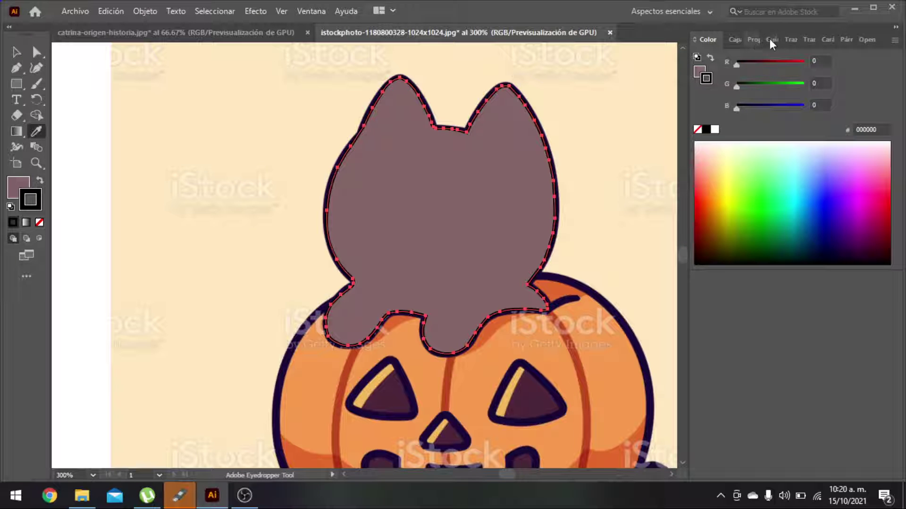
pyautogui.click(791, 42)
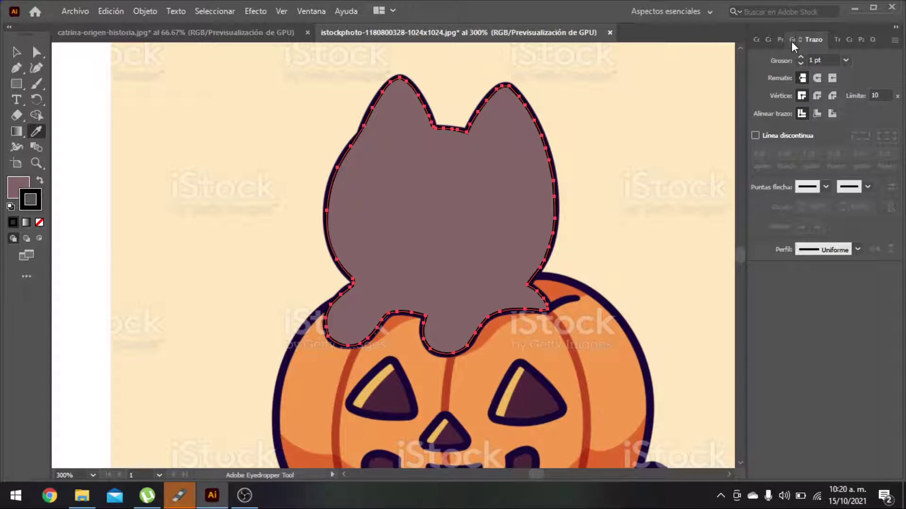
pyautogui.click(846, 59)
pyautogui.click(874, 138)
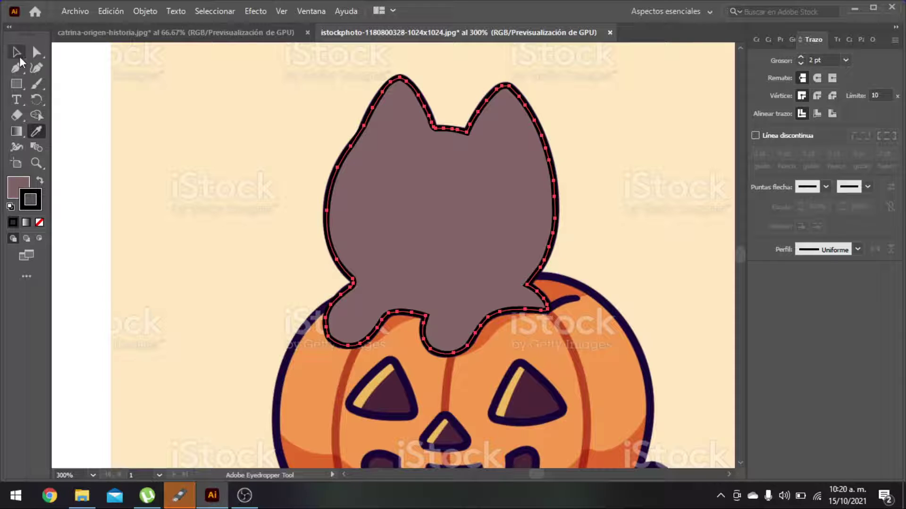
# - Hide the reference image layer Capa 1 so that only the traced cat shape is displayed
pyautogui.click(758, 40)
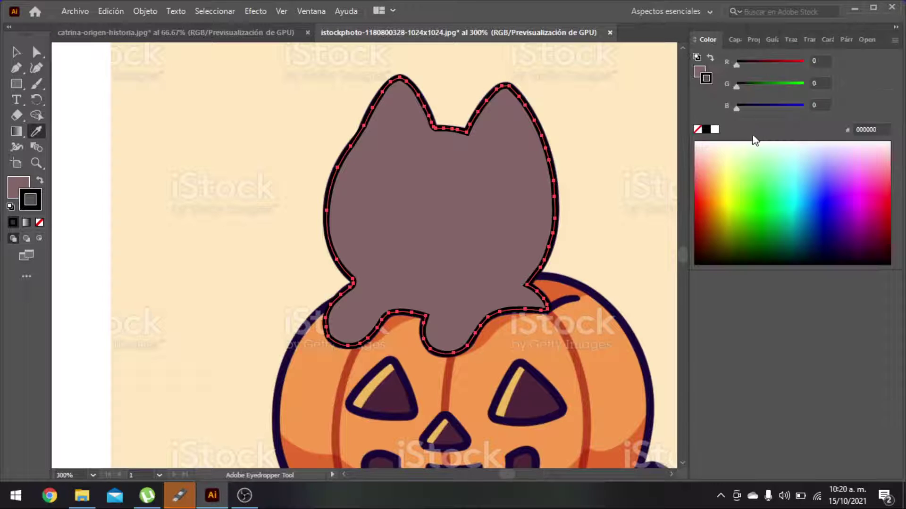
pyautogui.click(731, 40)
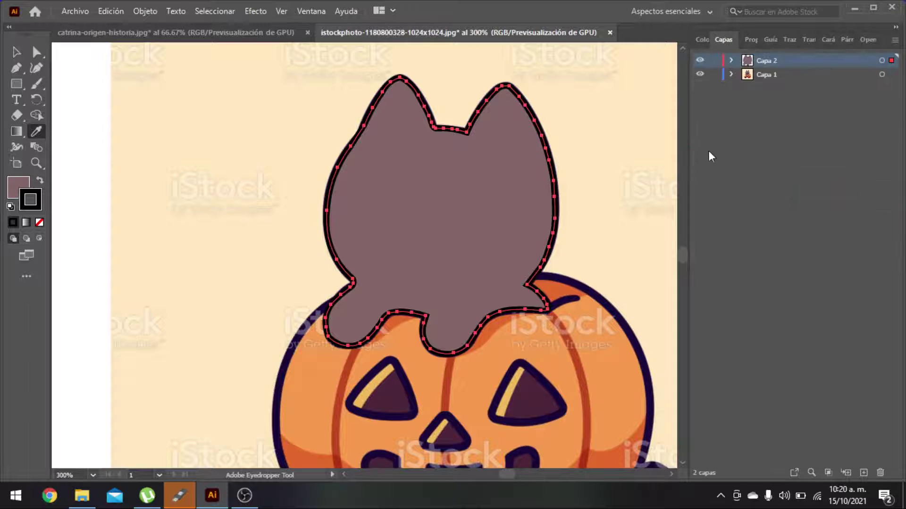
pyautogui.click(699, 75)
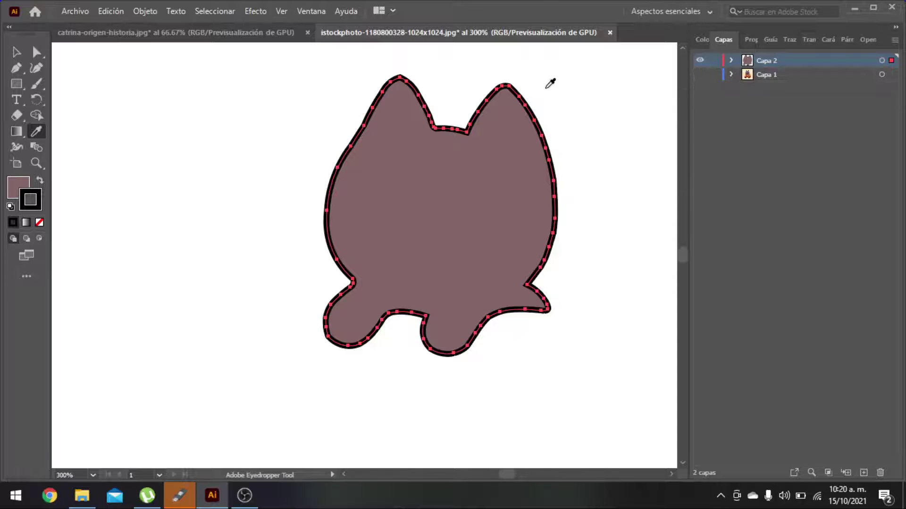
# - Nudge two anchor points on the left ear's outer edge with the Curvature tool to smooth its slope into the head
pyautogui.scroll(4, 383, 94)
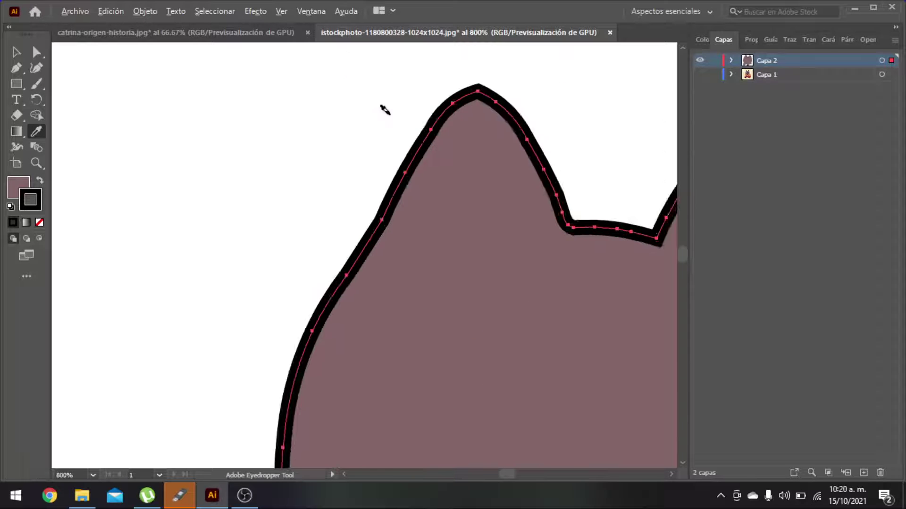
pyautogui.click(39, 68)
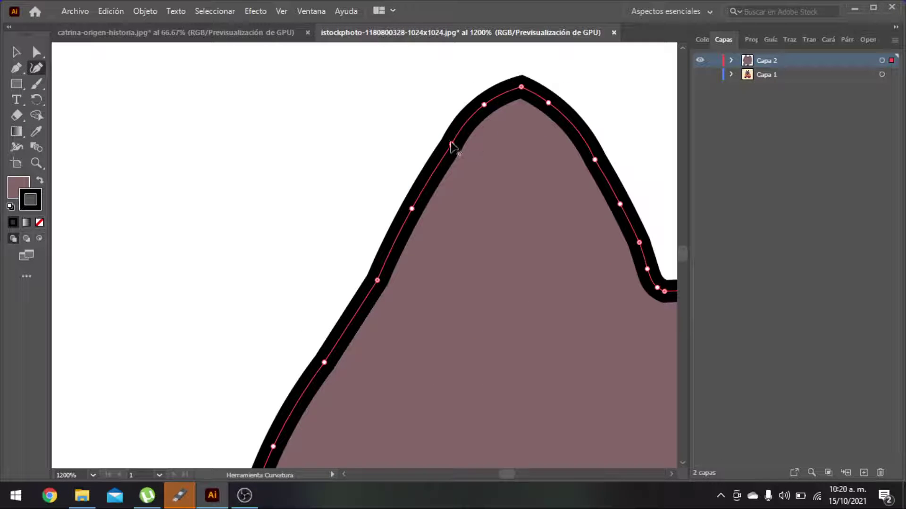
pyautogui.click(452, 140)
pyautogui.moveTo(450, 141); pyautogui.dragTo(450, 143)
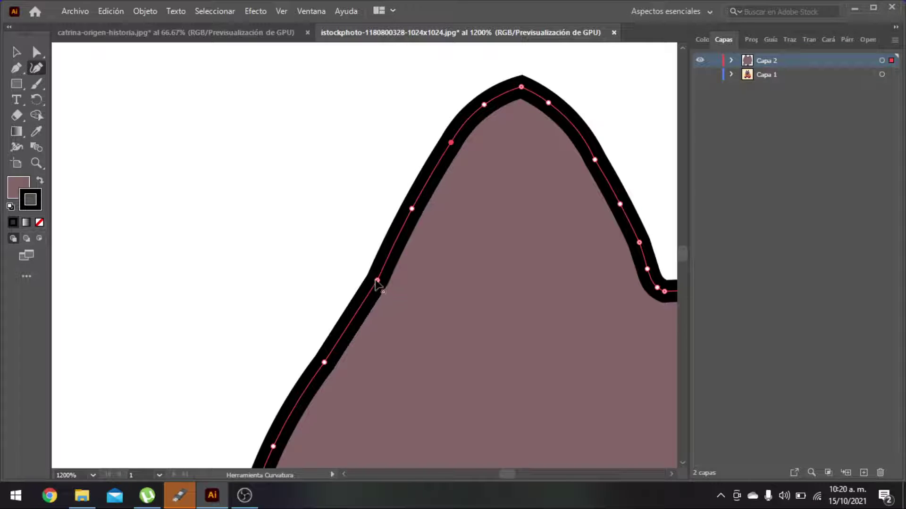
pyautogui.moveTo(376, 282); pyautogui.dragTo(374, 279)
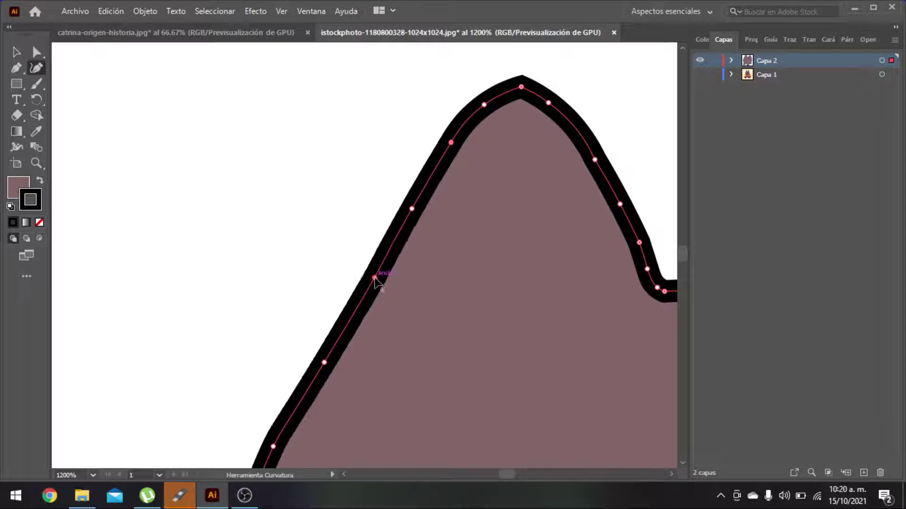
# - Show the reference layer Capa 1 again beneath the traced cat on Capa 2
pyautogui.scroll(-4, 375, 278)
pyautogui.scroll(-3, 539, 360)
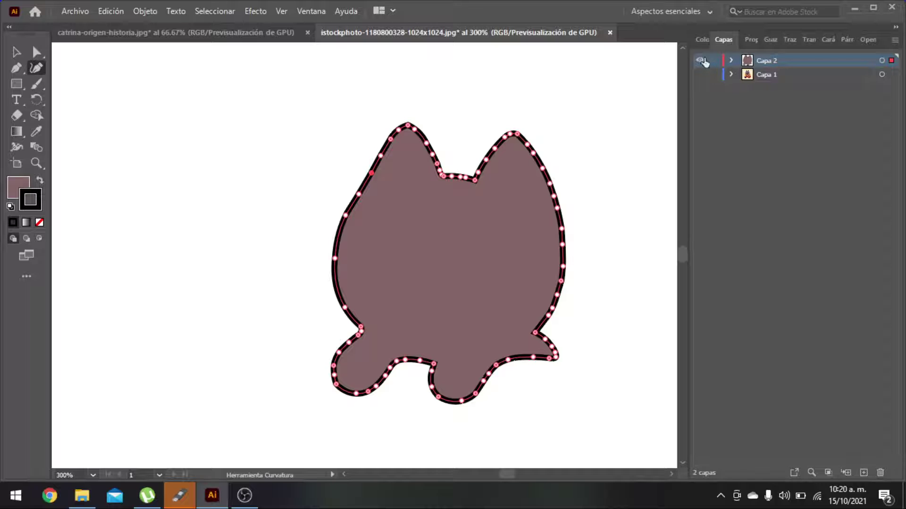
pyautogui.click(701, 60)
pyautogui.click(699, 74)
pyautogui.click(700, 61)
# - Toggle the visibility of Capa 2 repeatedly to compare the traced cat with the reference image
pyautogui.click(700, 60)
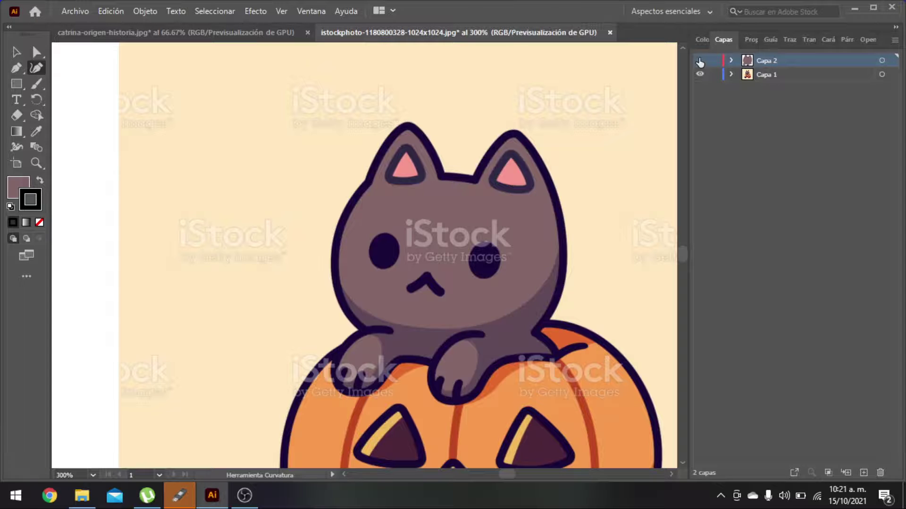
pyautogui.click(699, 60)
pyautogui.click(700, 60)
pyautogui.click(700, 60)
pyautogui.click(700, 61)
pyautogui.click(699, 60)
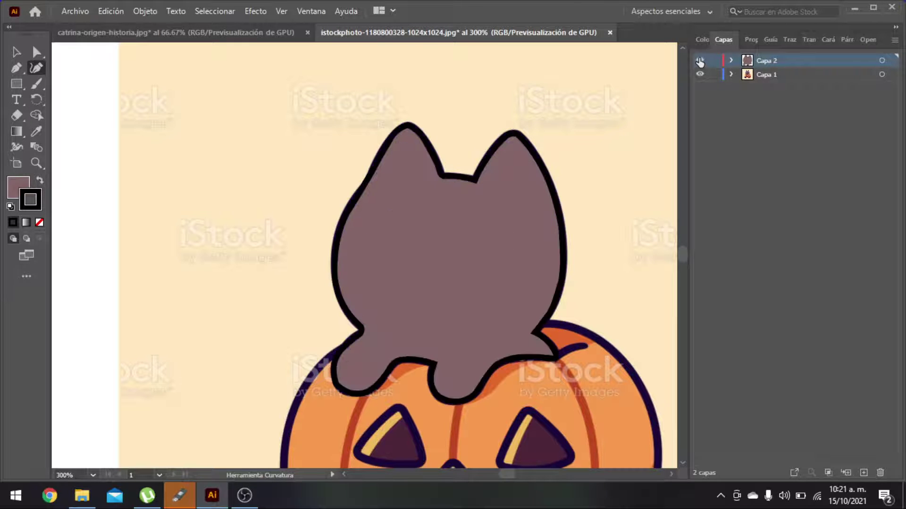
pyautogui.click(700, 61)
pyautogui.click(699, 60)
pyautogui.click(699, 60)
pyautogui.click(700, 60)
pyautogui.click(699, 60)
pyautogui.click(700, 60)
pyautogui.click(699, 61)
pyautogui.click(699, 61)
pyautogui.click(699, 61)
pyautogui.scroll(2, 554, 259)
pyautogui.scroll(-1, 553, 256)
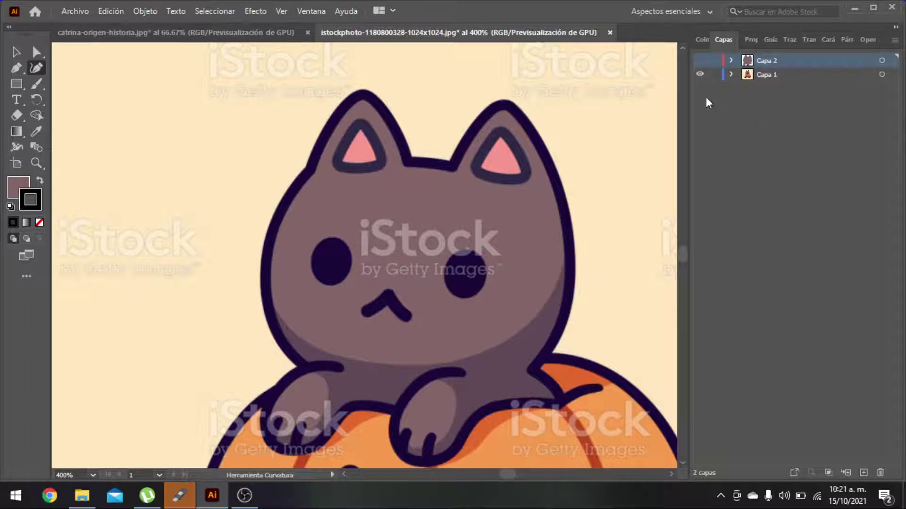
pyautogui.click(699, 61)
# - Deselect the cat shape and start a Pen path at the left paw, placing three anchors down the pumpkin's left side
pyautogui.scroll(-3, 472, 245)
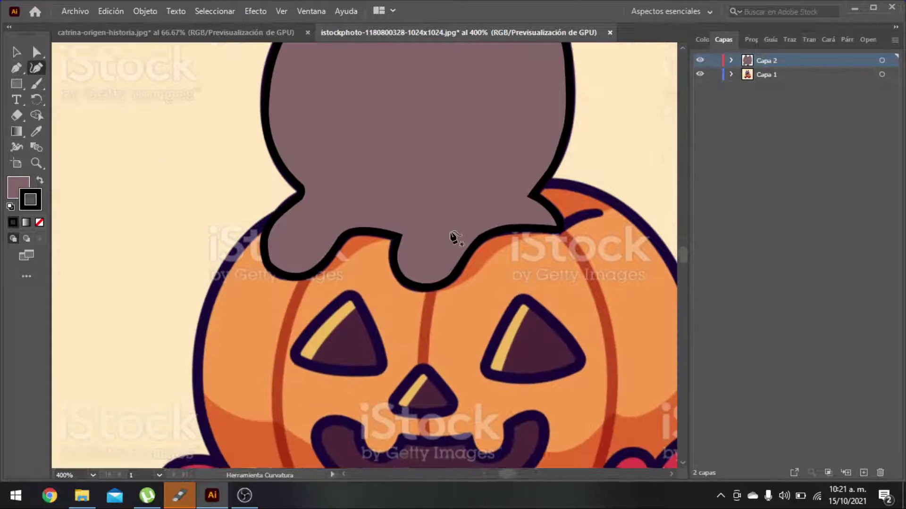
pyautogui.scroll(-3, 455, 238)
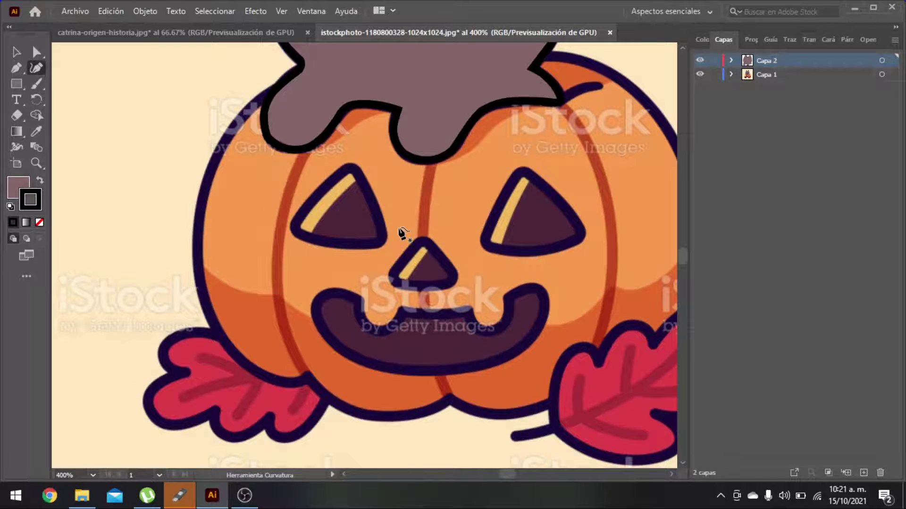
pyautogui.scroll(-1, 403, 234)
pyautogui.scroll(2, 404, 229)
pyautogui.press('v')
pyautogui.click(451, 51)
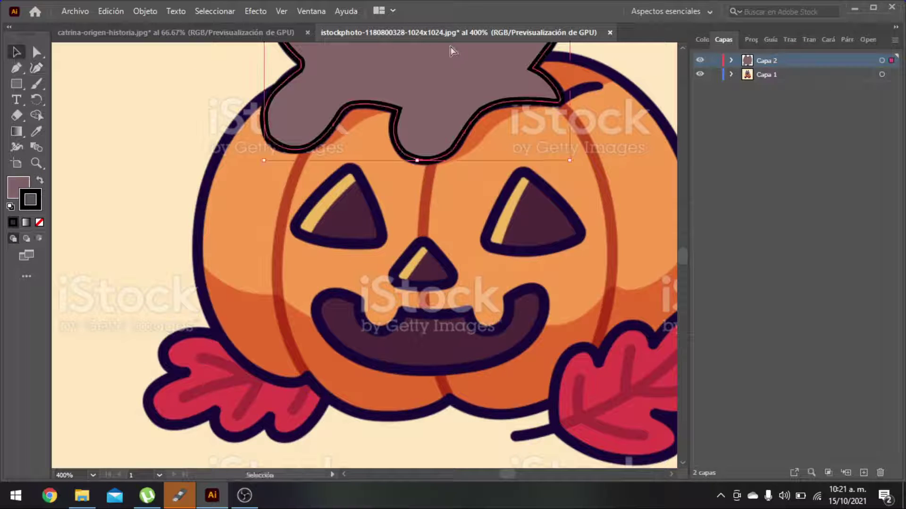
pyautogui.hotkey('ctrl', 'shift', 'a')
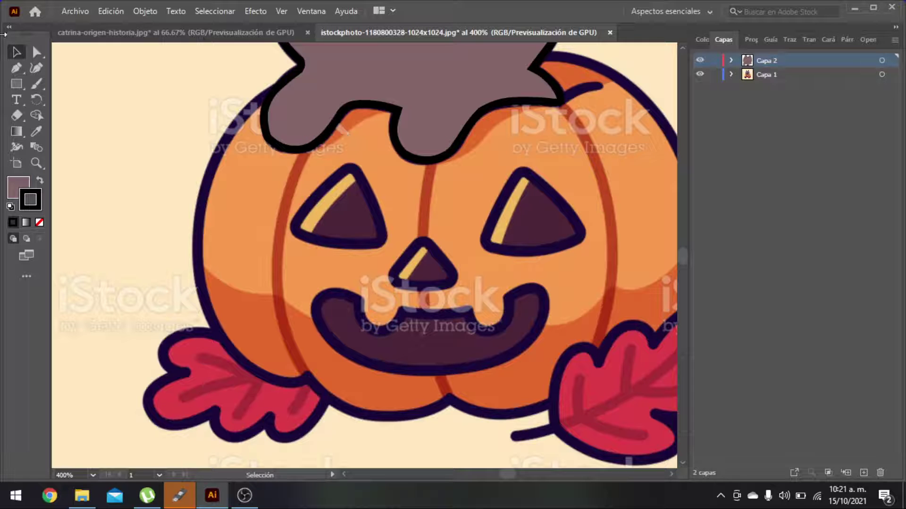
pyautogui.click(16, 68)
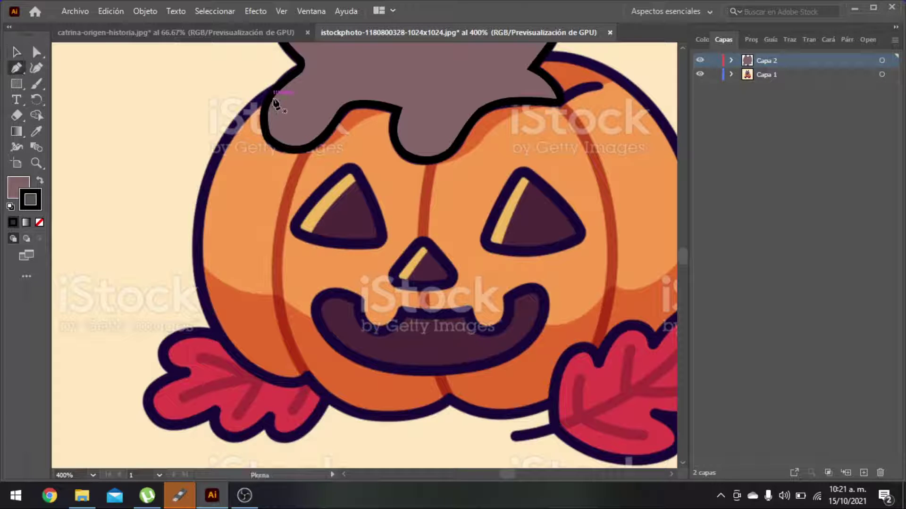
pyautogui.click(285, 82)
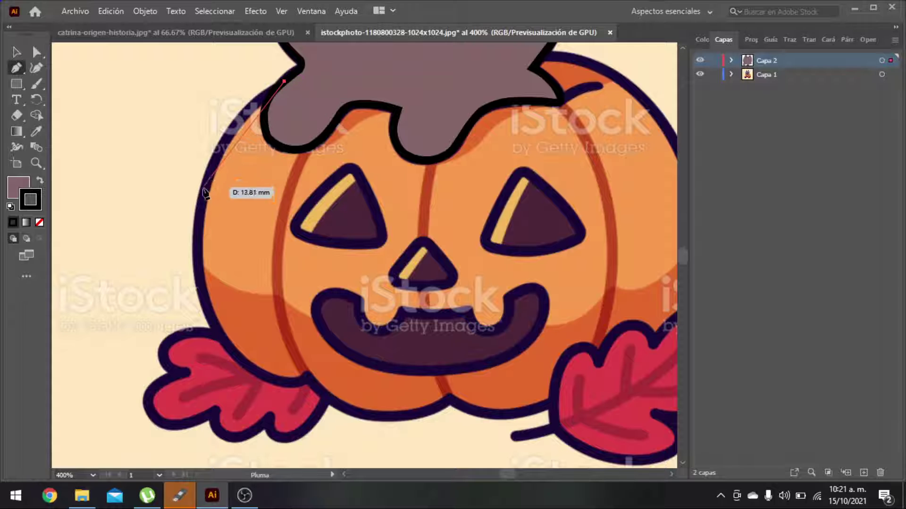
pyautogui.click(205, 193)
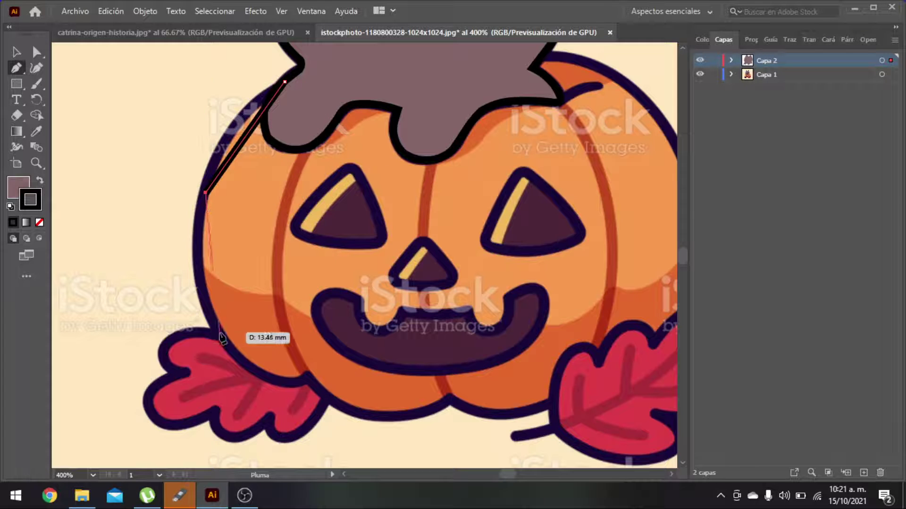
pyautogui.click(218, 331)
# - Remove the pumpkin path's fill and extend it with four straight segments along the pumpkin's lower left and bottom edge
pyautogui.click(22, 197)
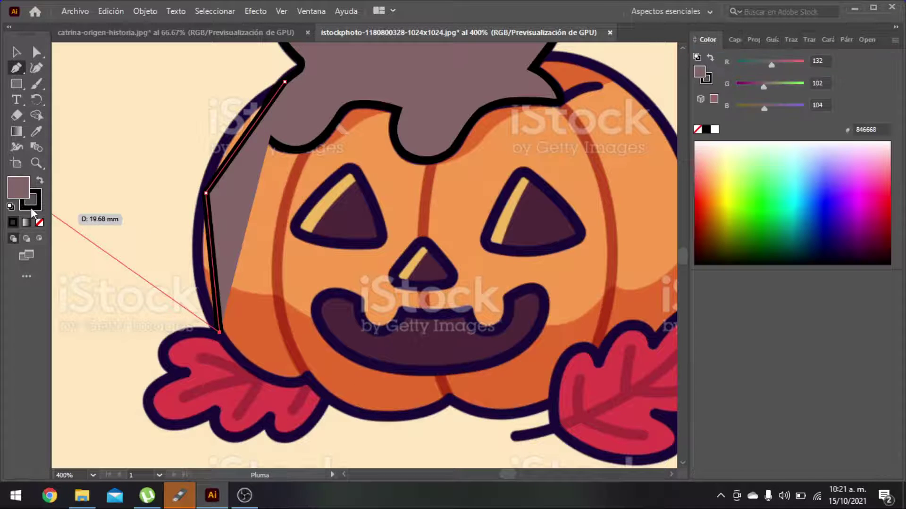
pyautogui.click(40, 222)
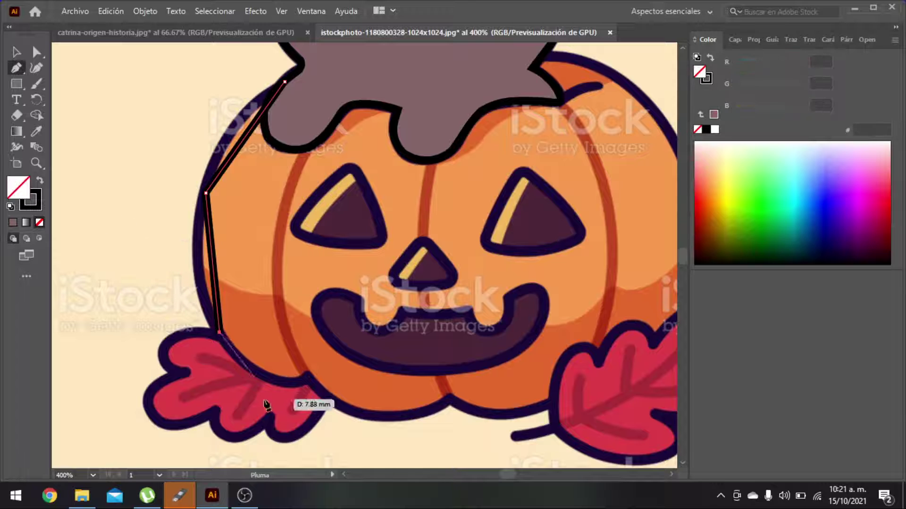
pyautogui.click(279, 381)
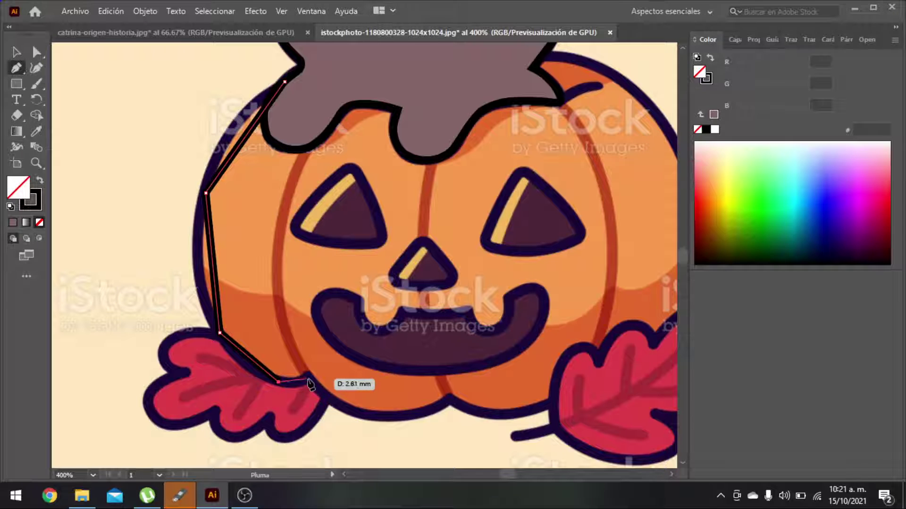
pyautogui.click(329, 401)
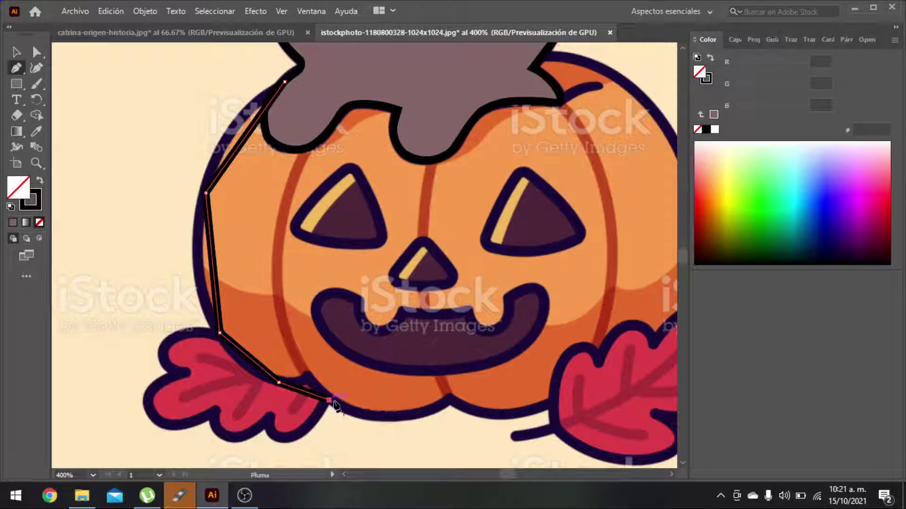
pyautogui.click(406, 417)
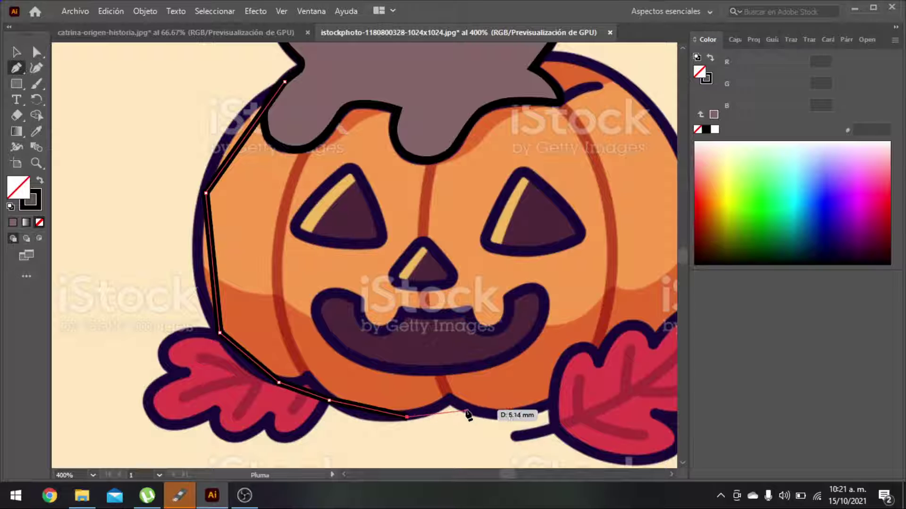
pyautogui.click(469, 411)
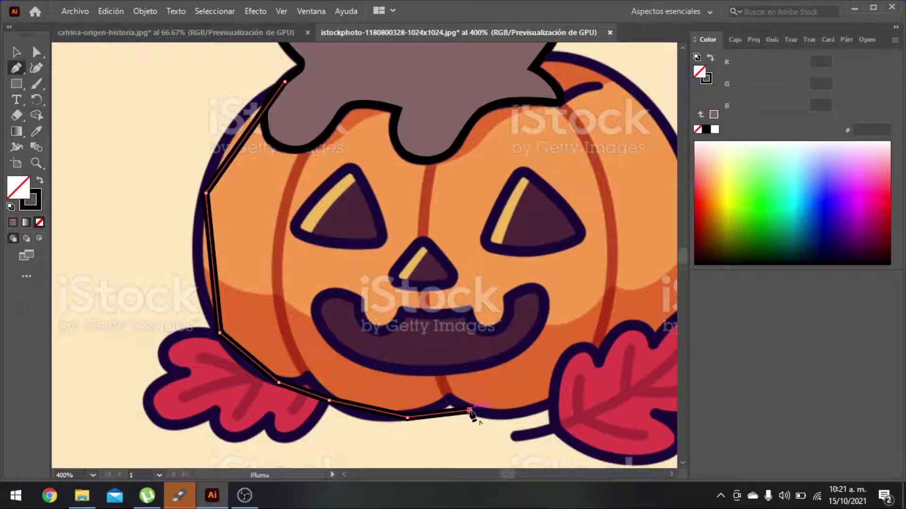
# - Extend the pumpkin's Pen path with four straight segments along its lower right edge and across the right leaf
pyautogui.scroll(5, 470, 414)
pyautogui.scroll(-2, 469, 414)
pyautogui.hscroll(-3, 543, 425)
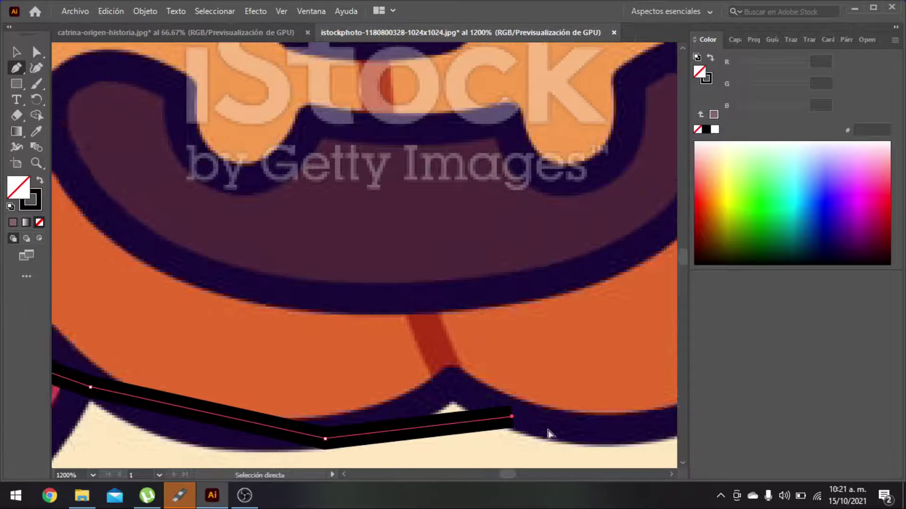
pyautogui.hscroll(5, 548, 433)
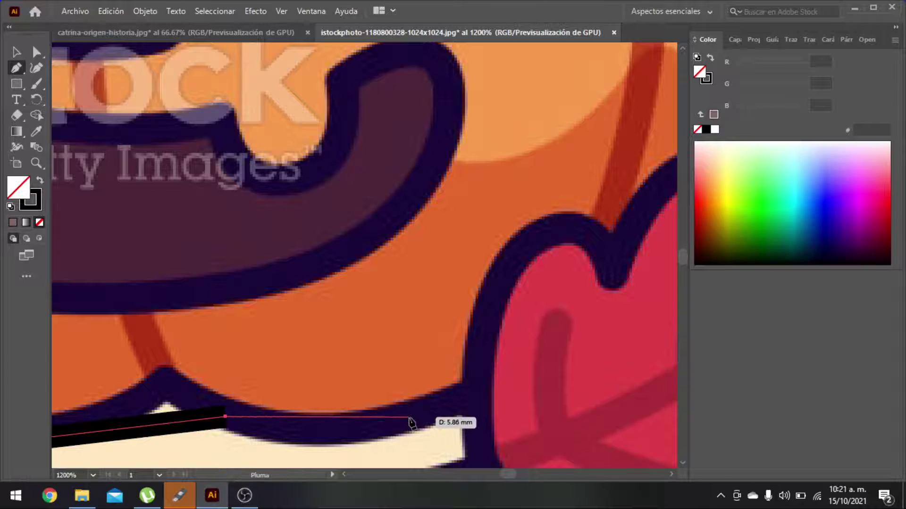
pyautogui.click(408, 419)
pyautogui.hscroll(-1, 519, 380)
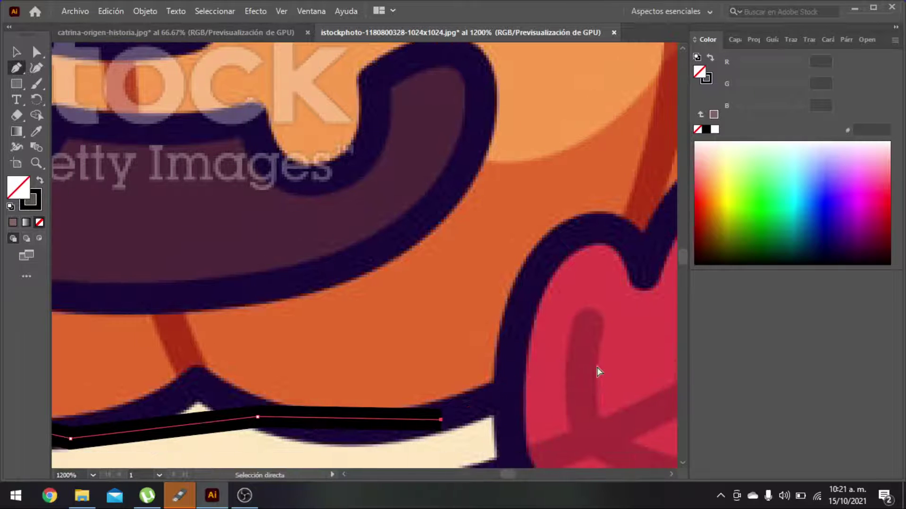
pyautogui.hscroll(6, 597, 373)
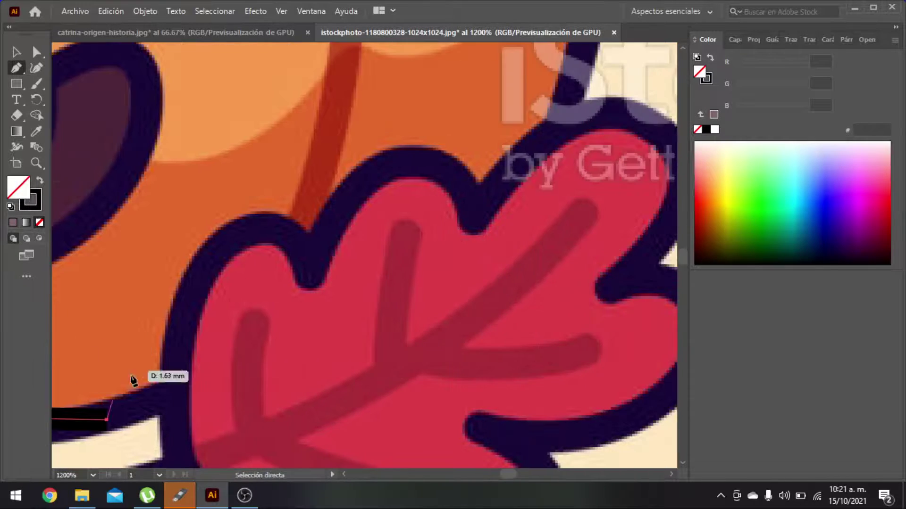
pyautogui.click(260, 359)
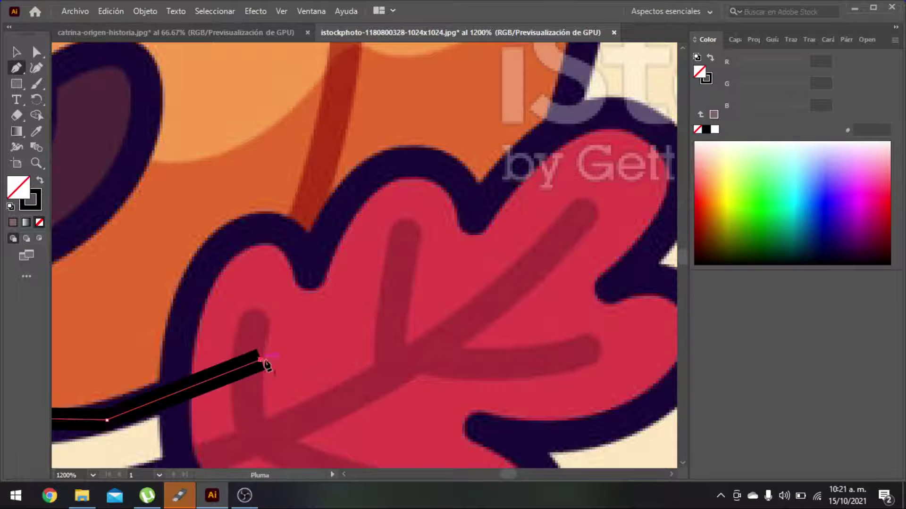
pyautogui.click(494, 217)
pyautogui.scroll(3, 493, 222)
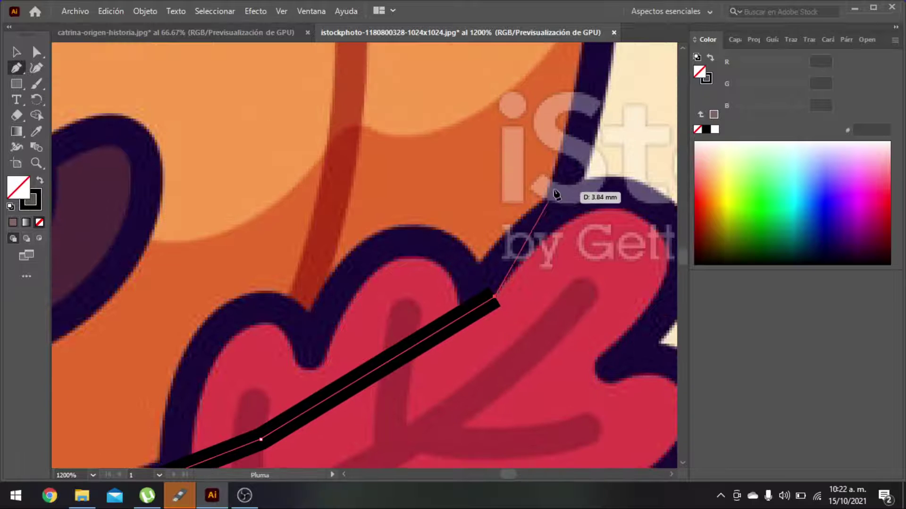
pyautogui.click(568, 173)
# - Continue the pumpkin path with four straight segments up its right side and over the shoulder to the cat's body
pyautogui.scroll(6, 642, 207)
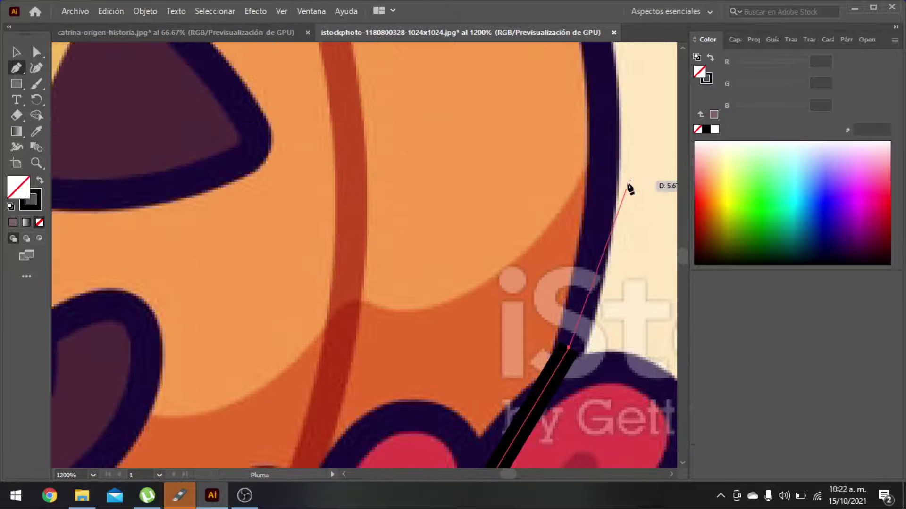
pyautogui.scroll(2, 630, 187)
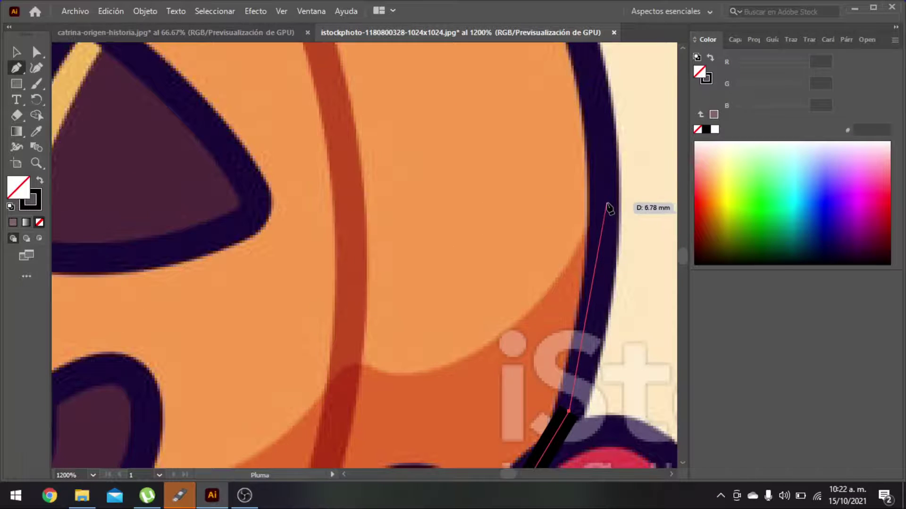
pyautogui.click(609, 208)
pyautogui.scroll(9, 580, 196)
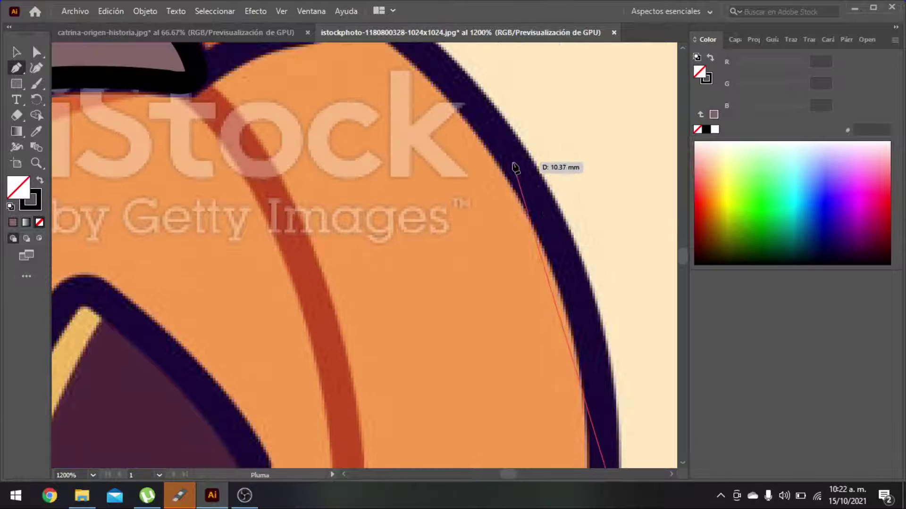
pyautogui.click(515, 166)
pyautogui.scroll(5, 453, 168)
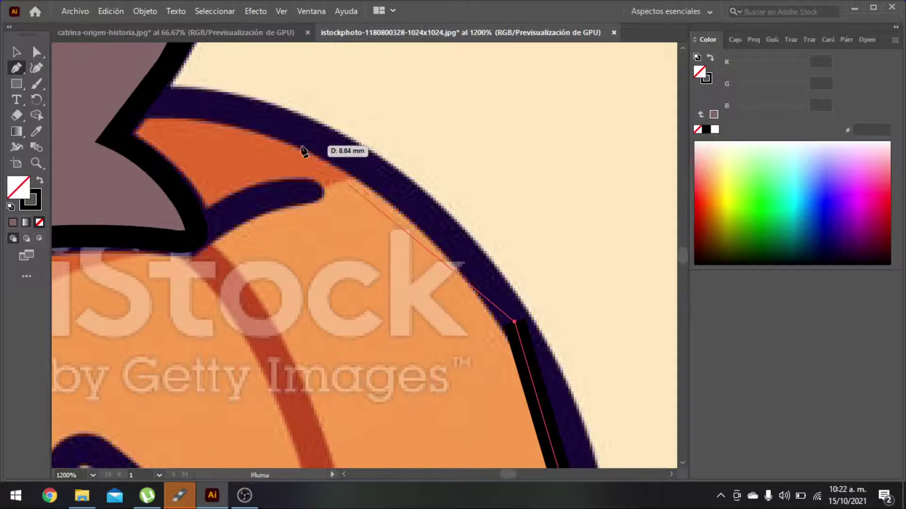
pyautogui.click(312, 136)
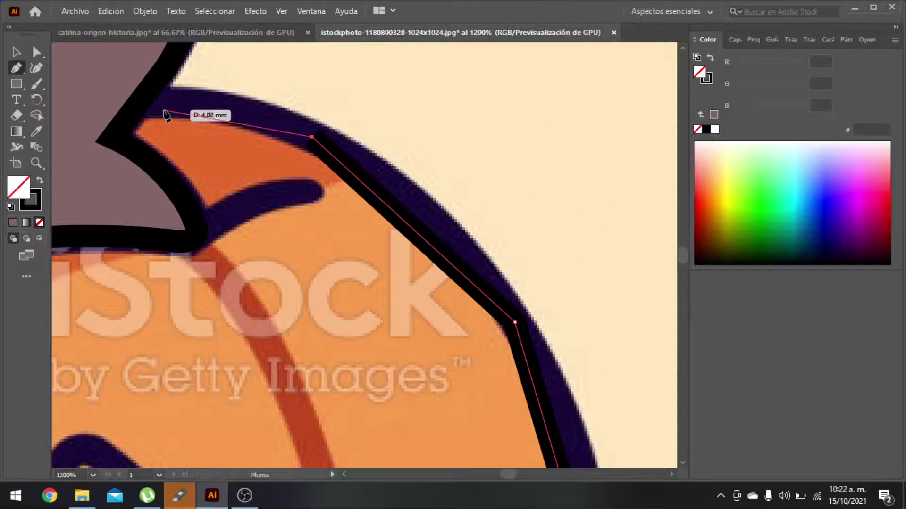
pyautogui.click(167, 104)
pyautogui.scroll(1, 118, 156)
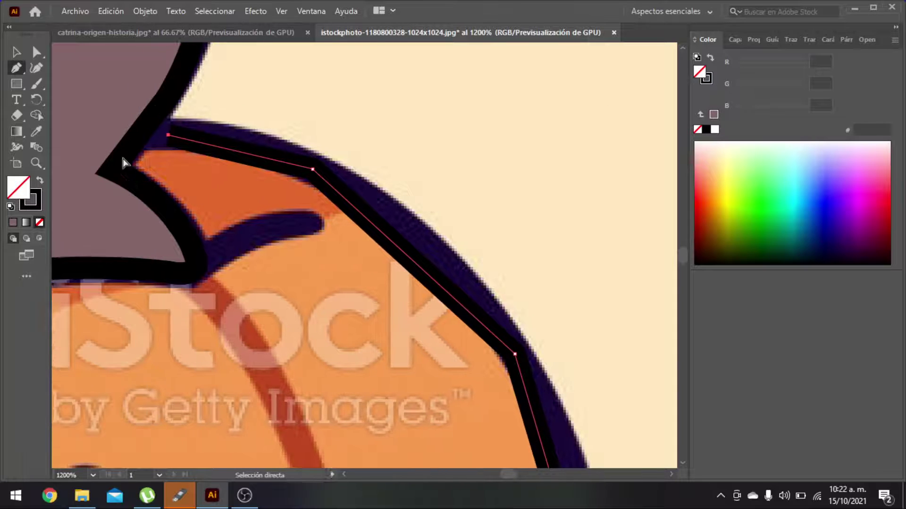
# - Close the pumpkin path at its starting anchor, passing through one anchor across the cat's lower body
pyautogui.hscroll(-15, 123, 163)
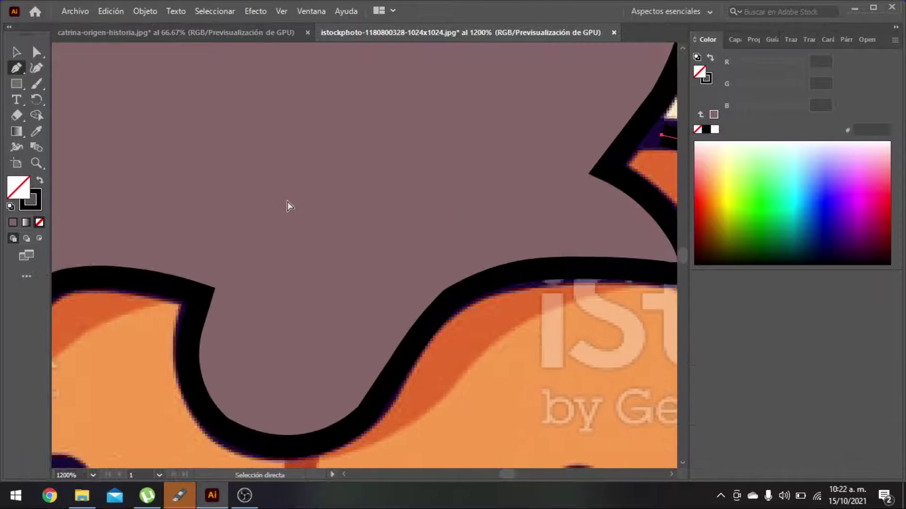
pyautogui.hotkey('ctrl', '-')
pyautogui.hotkey('ctrl', '-')
pyautogui.hotkey('ctrl', '-')
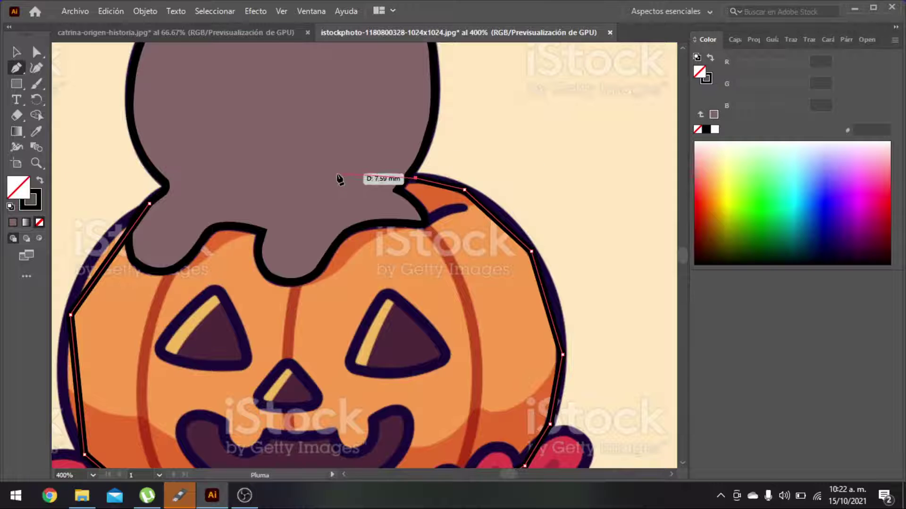
pyautogui.click(324, 198)
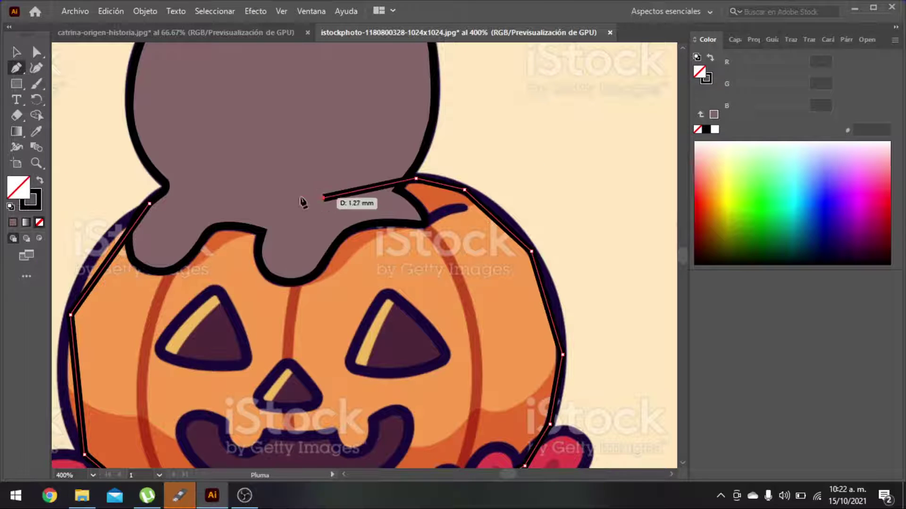
pyautogui.click(150, 204)
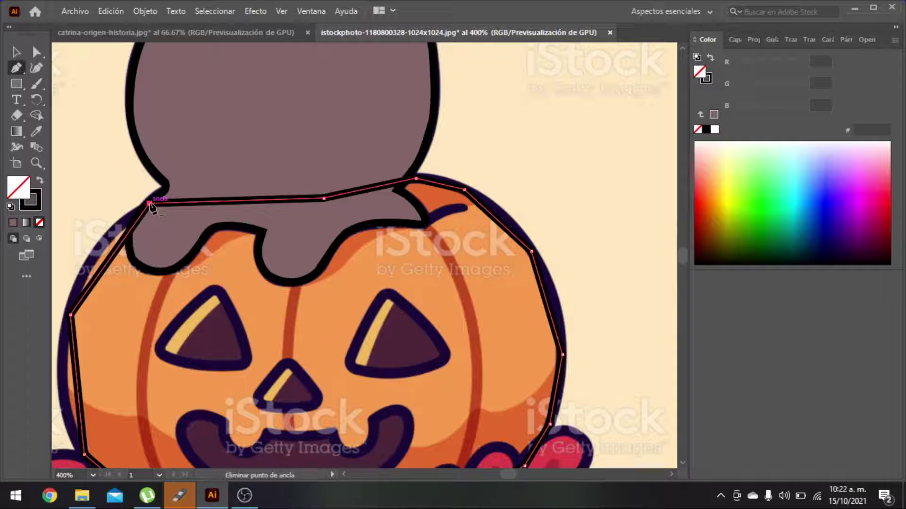
# - Bend the path's upper left segment outward with the Curvature tool to match the pumpkin's outline, and adjust the anchor below the bend
pyautogui.hotkey('ctrl', '-')
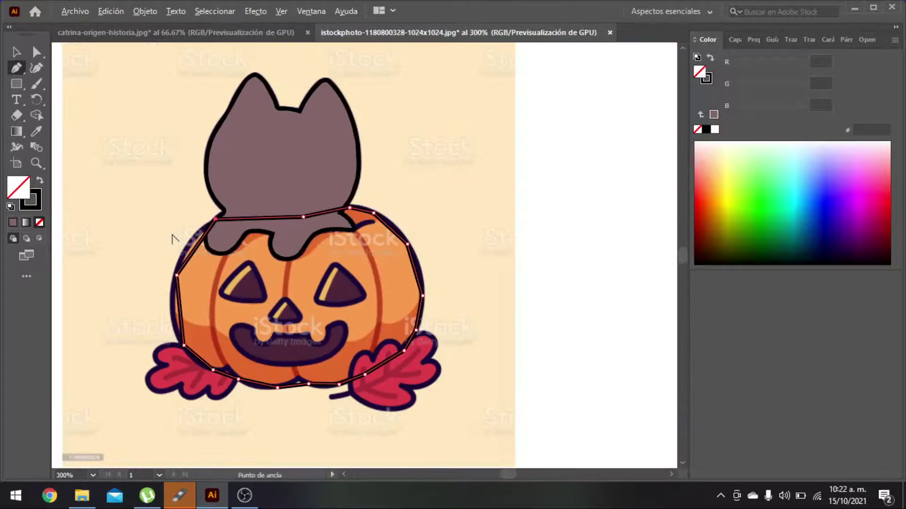
pyautogui.scroll(3, 175, 238)
pyautogui.scroll(1, 234, 265)
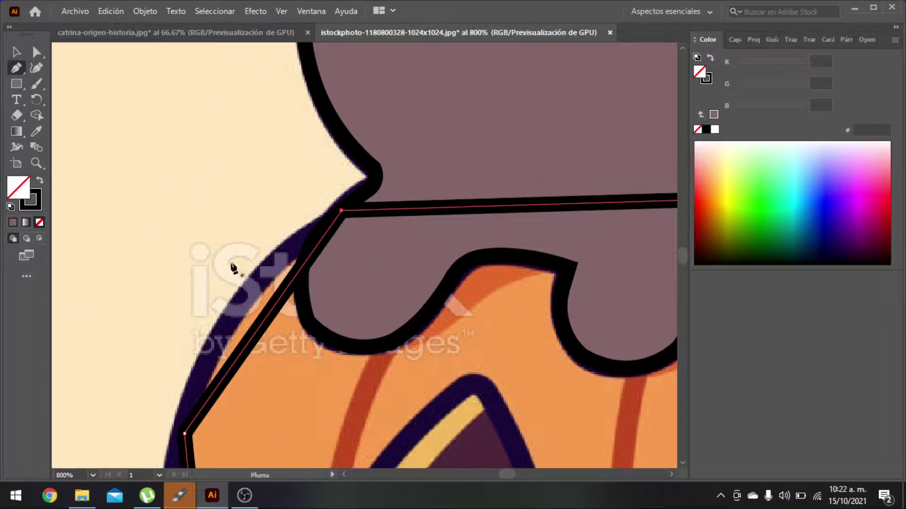
pyautogui.click(36, 69)
pyautogui.moveTo(266, 326); pyautogui.dragTo(243, 303)
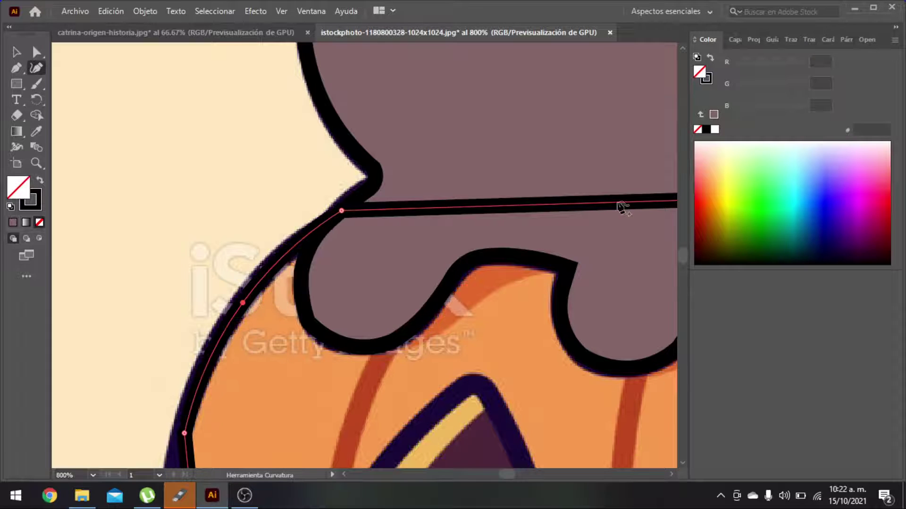
pyautogui.scroll(-5, 179, 302)
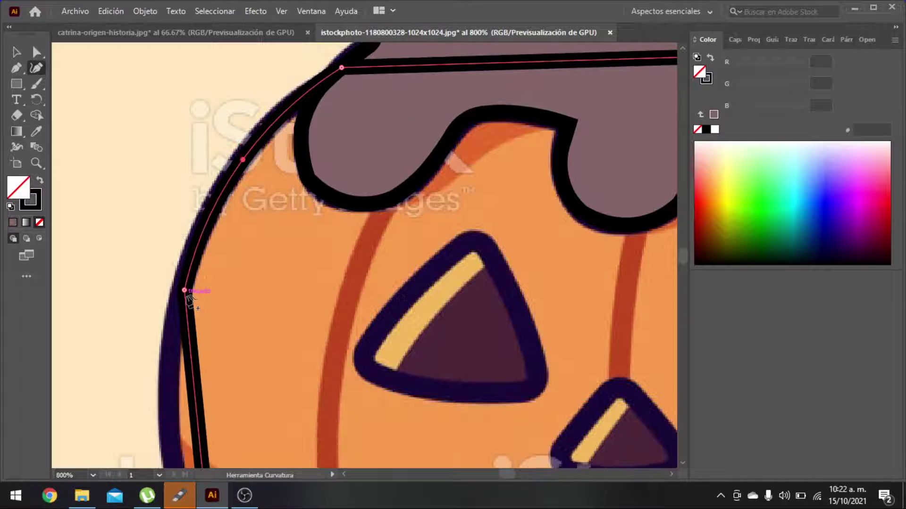
pyautogui.moveTo(184, 291); pyautogui.dragTo(180, 288)
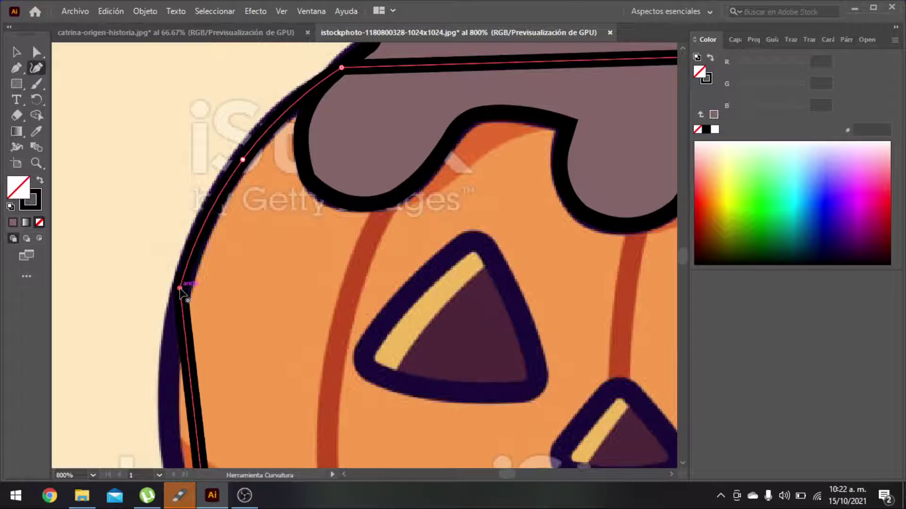
# - Curve the straight segment on the pumpkin's left side outward and realign the anchor above it with the reference outline
pyautogui.scroll(-3, 186, 304)
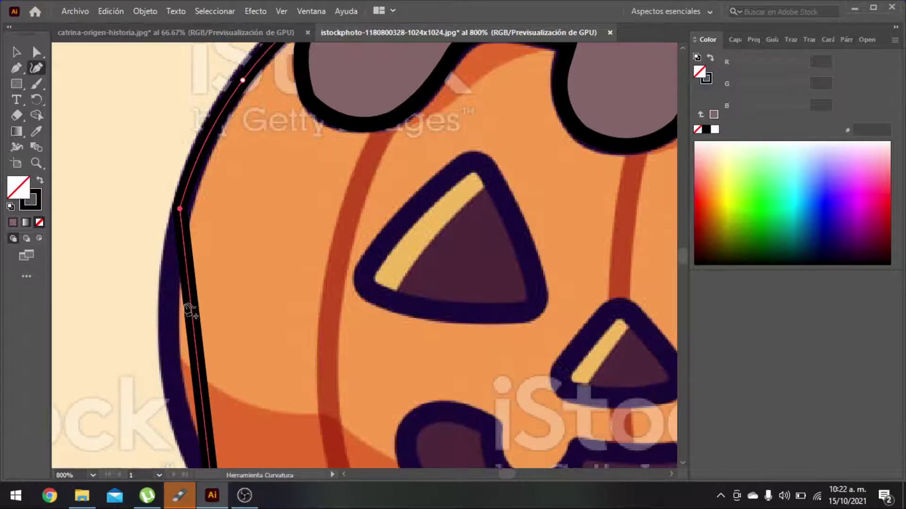
pyautogui.moveTo(193, 315); pyautogui.dragTo(169, 323)
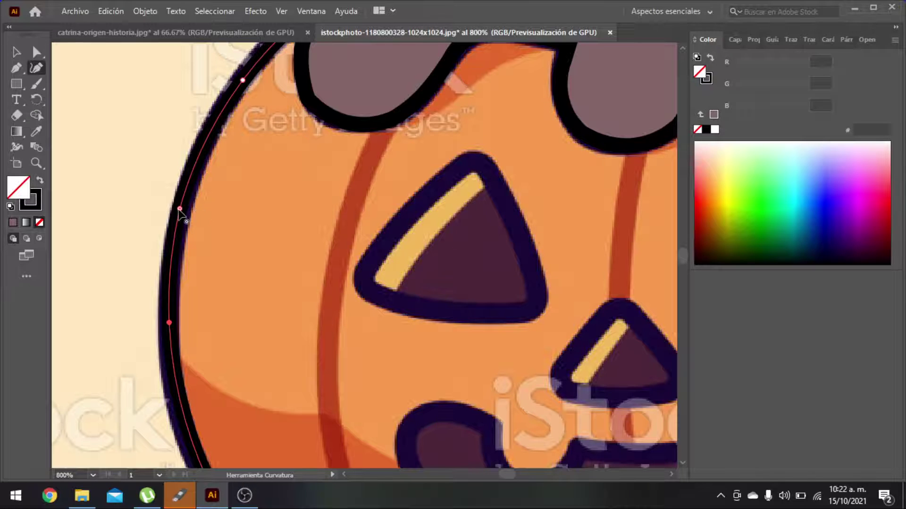
pyautogui.moveTo(180, 209); pyautogui.dragTo(184, 208)
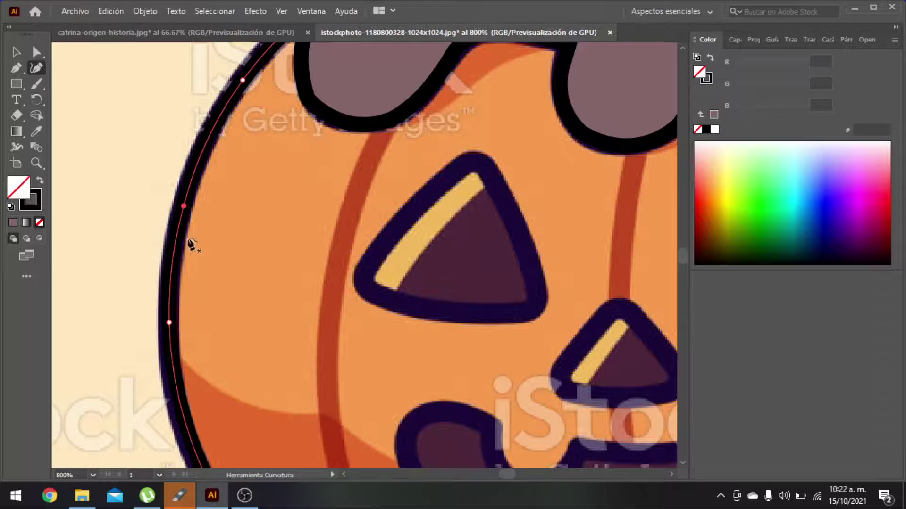
# - Round the pumpkin's lower left outline along the left leaf by adding curve points and repositioning the existing anchors
pyautogui.scroll(-3, 188, 243)
pyautogui.moveTo(182, 255); pyautogui.dragTo(186, 264)
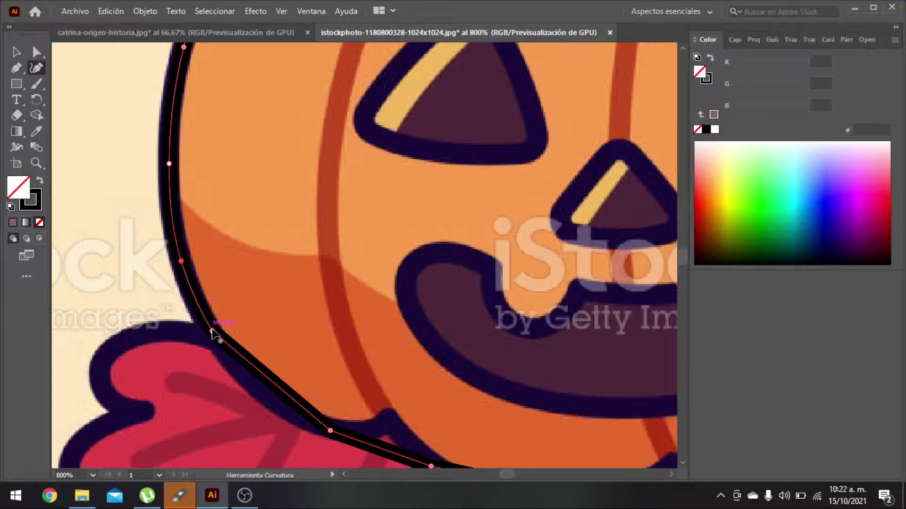
pyautogui.click(227, 353)
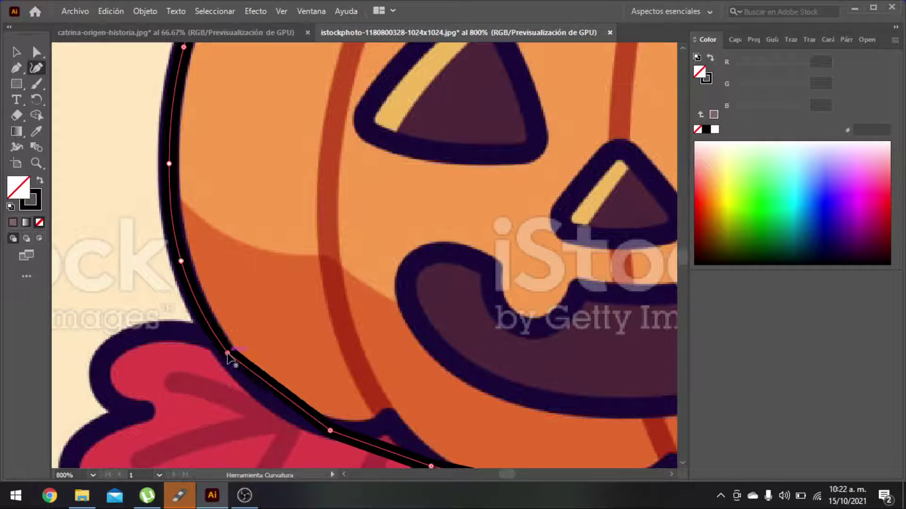
pyautogui.scroll(-2, 263, 363)
pyautogui.click(278, 350)
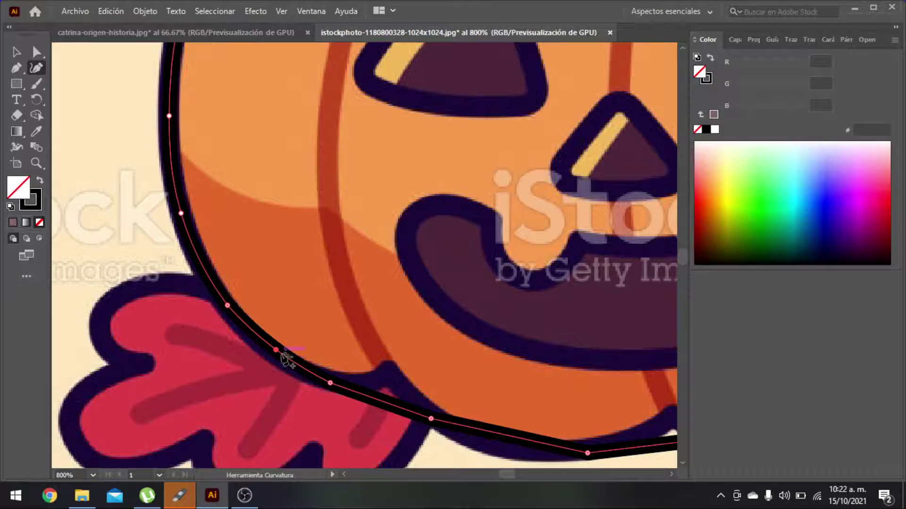
pyautogui.scroll(-1, 287, 363)
pyautogui.moveTo(330, 353); pyautogui.dragTo(348, 360)
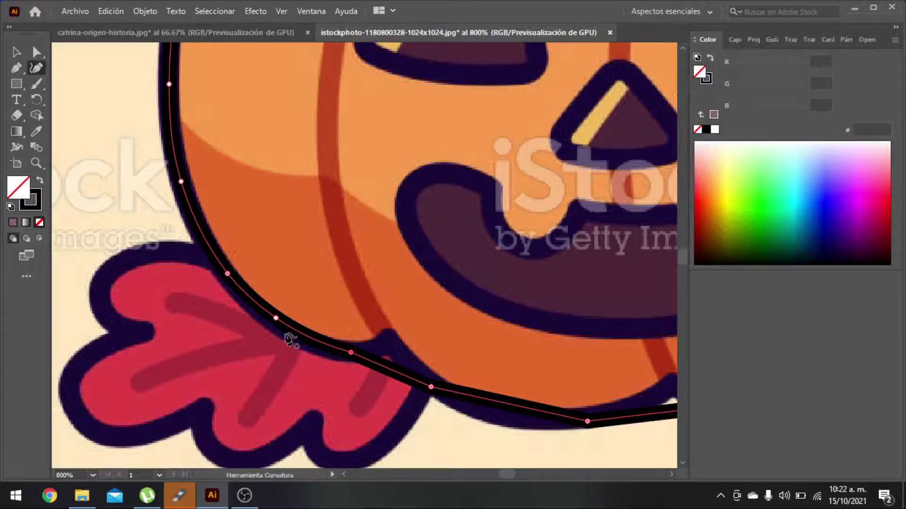
pyautogui.click(271, 317)
pyautogui.click(274, 319)
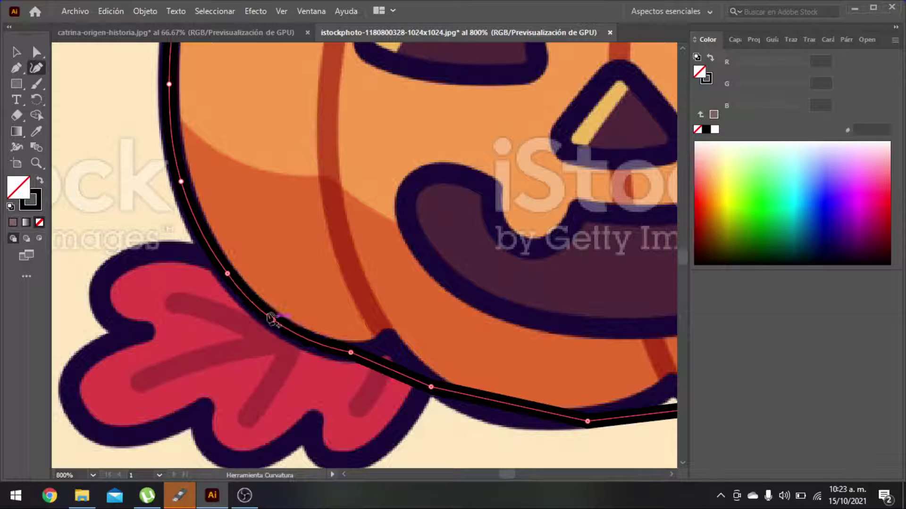
# - Bend the segment beside the left leaf upward into the crease notch and reposition the anchors on its curve
pyautogui.moveTo(390, 372); pyautogui.dragTo(392, 347)
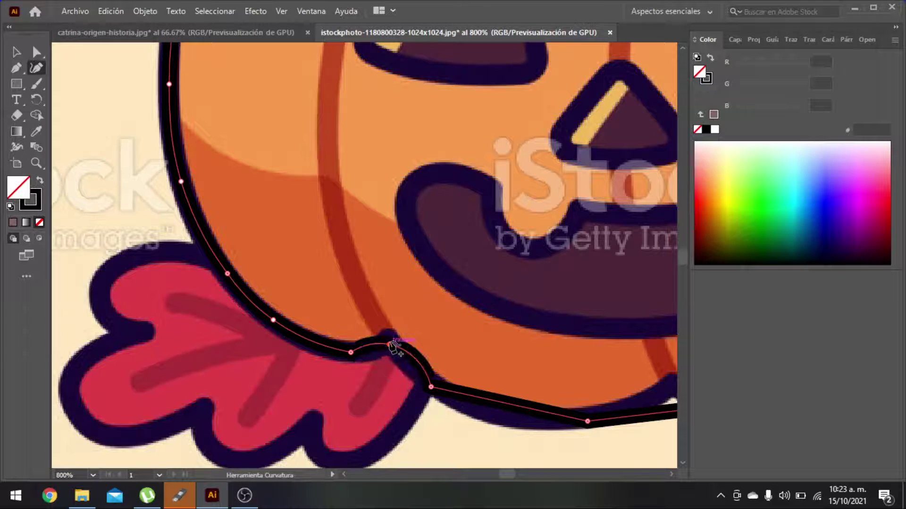
pyautogui.moveTo(431, 387); pyautogui.dragTo(412, 374)
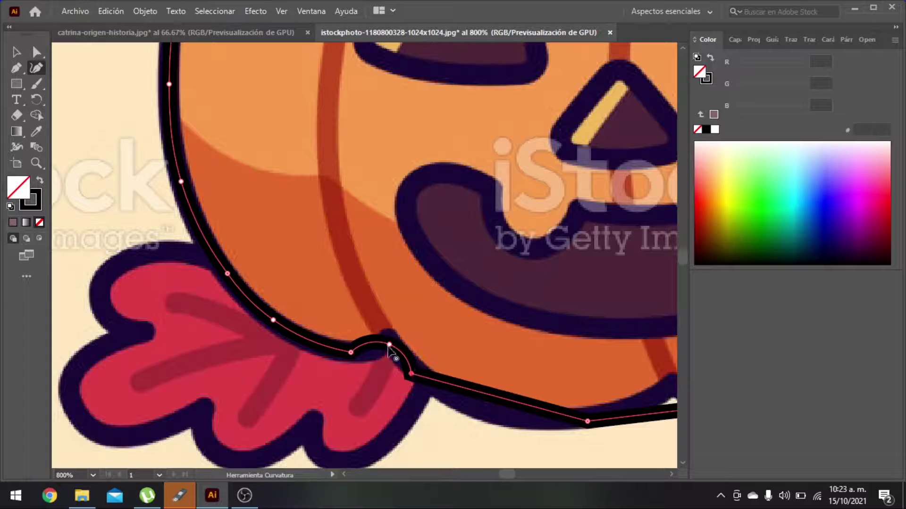
pyautogui.moveTo(377, 344)
pyautogui.mouseDown()
pyautogui.moveTo(369, 357)
pyautogui.moveTo(377, 351)
pyautogui.mouseUp()
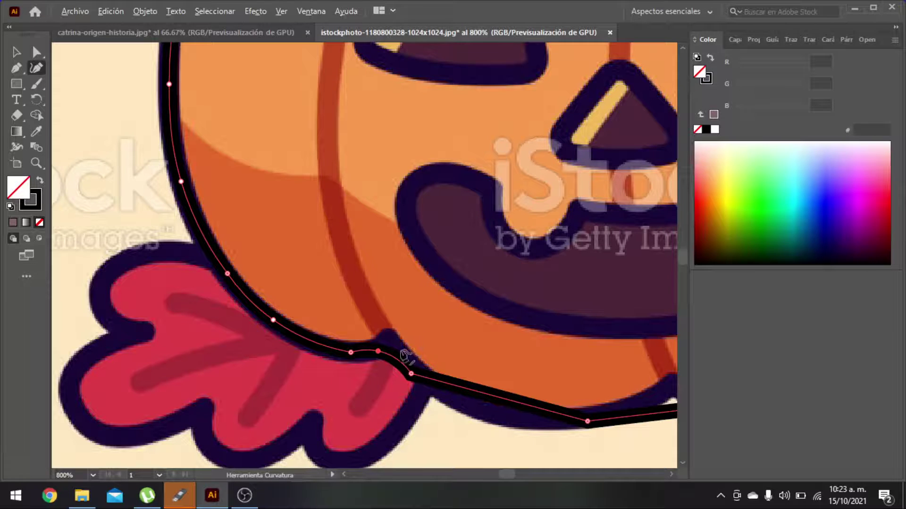
# - Add a peak point at the tip of the crease notch and shift the anchors leading into it to follow the reference
pyautogui.click(386, 338)
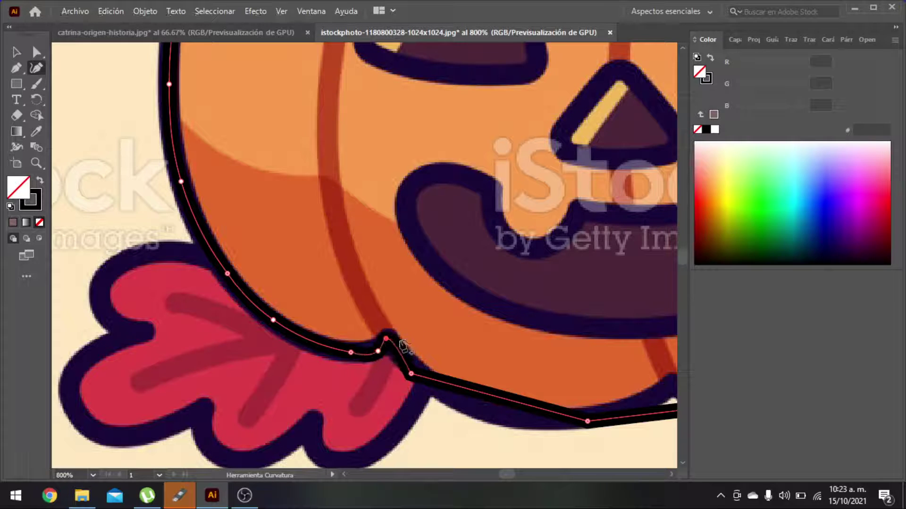
pyautogui.click(411, 373)
pyautogui.moveTo(378, 351); pyautogui.dragTo(371, 350)
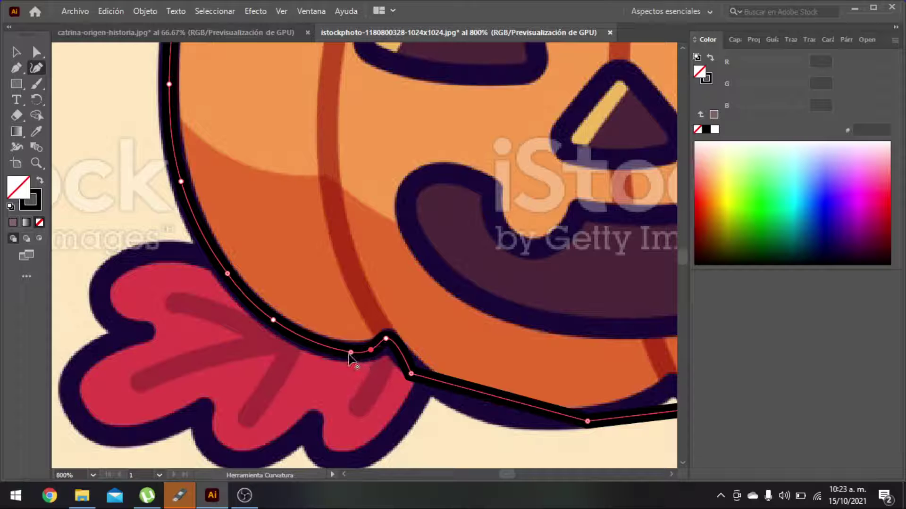
pyautogui.click(322, 346)
pyautogui.scroll(4, 321, 349)
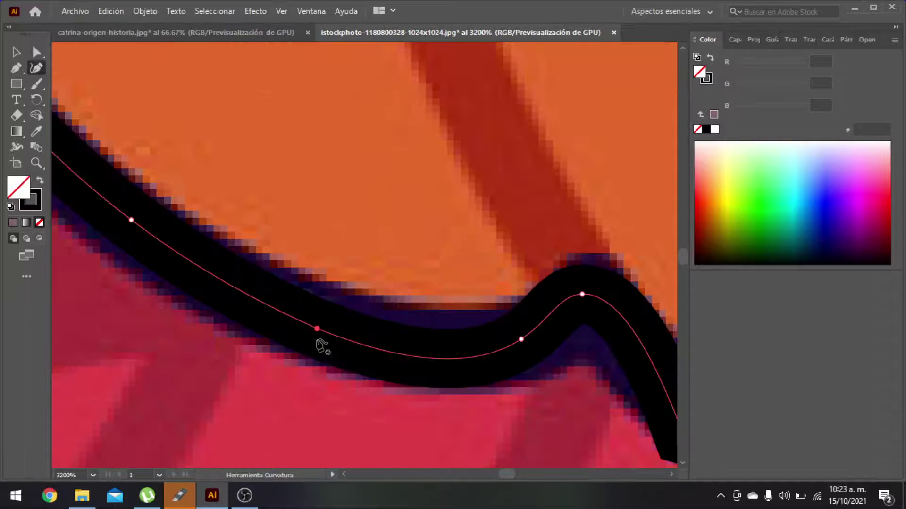
# - Shift the anchor leading into the left crease notch, move the corner anchor past it outward, and curve the segment between onto the reference
pyautogui.moveTo(317, 329); pyautogui.dragTo(311, 326)
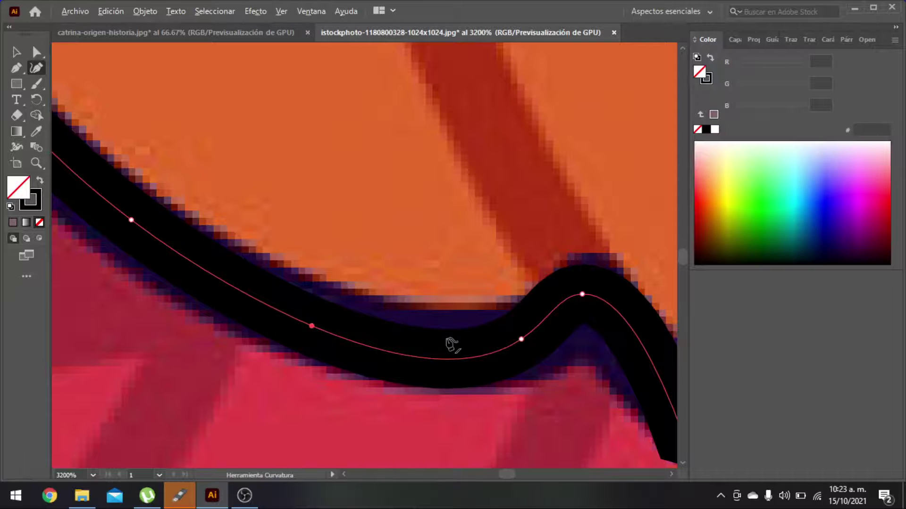
pyautogui.scroll(-3, 496, 354)
pyautogui.click(569, 388)
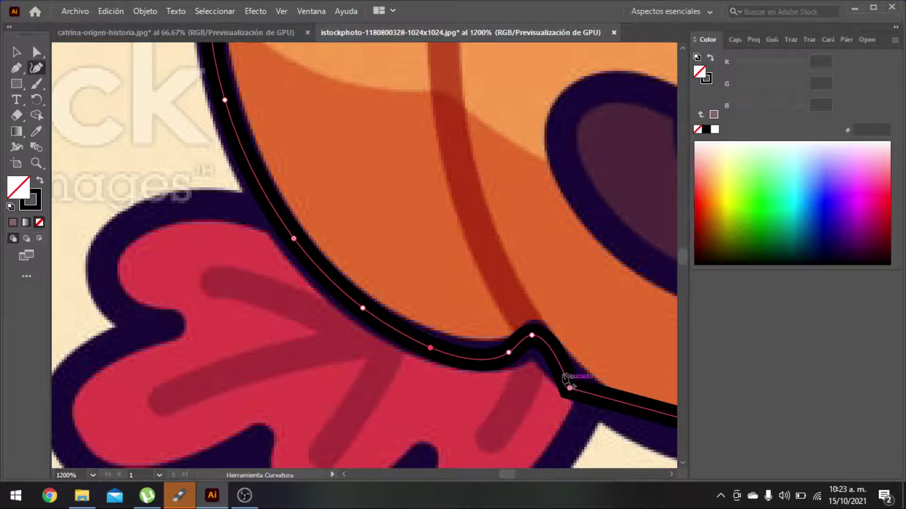
pyautogui.moveTo(570, 388)
pyautogui.mouseDown()
pyautogui.moveTo(633, 419)
pyautogui.moveTo(636, 432)
pyautogui.mouseUp()
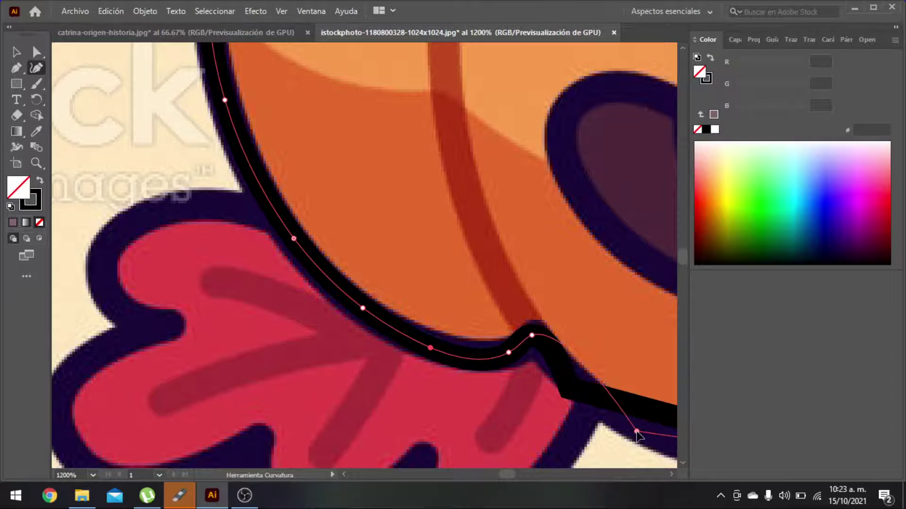
pyautogui.moveTo(598, 382); pyautogui.dragTo(579, 387)
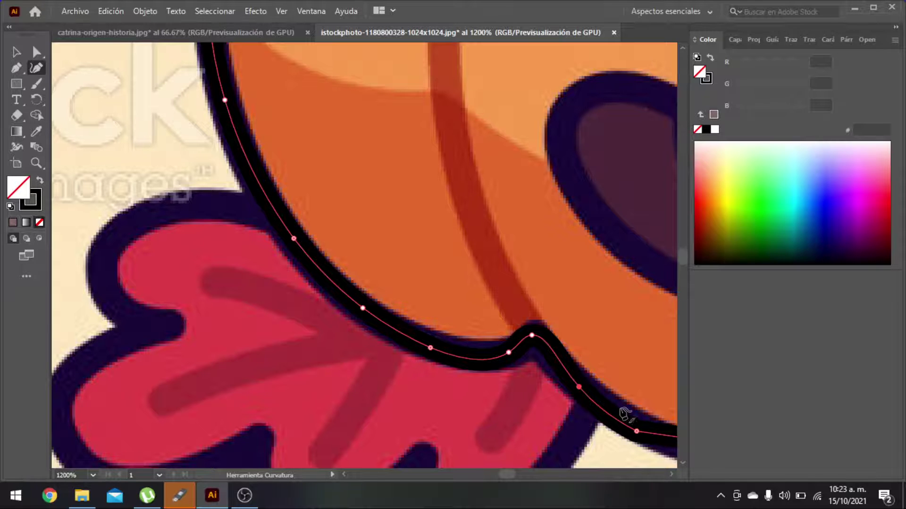
# - Add curve points along the bottom lobe between the left and middle creases and move its anchors onto the reference outline
pyautogui.scroll(-5, 625, 415)
pyautogui.scroll(3, 628, 420)
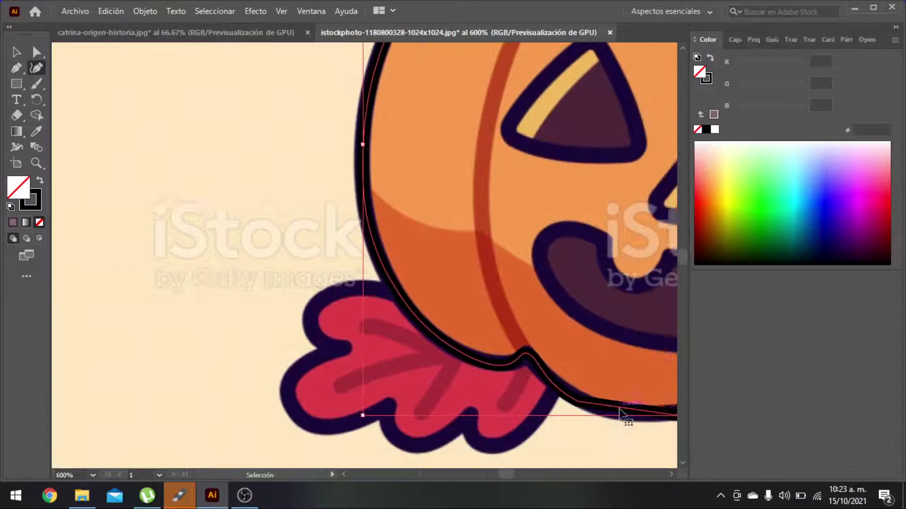
pyautogui.hscroll(5, 619, 414)
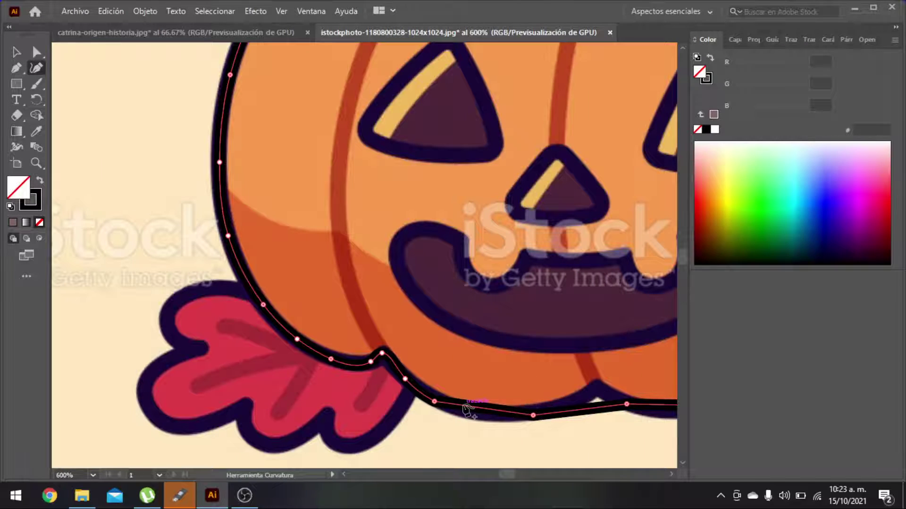
pyautogui.click(464, 411)
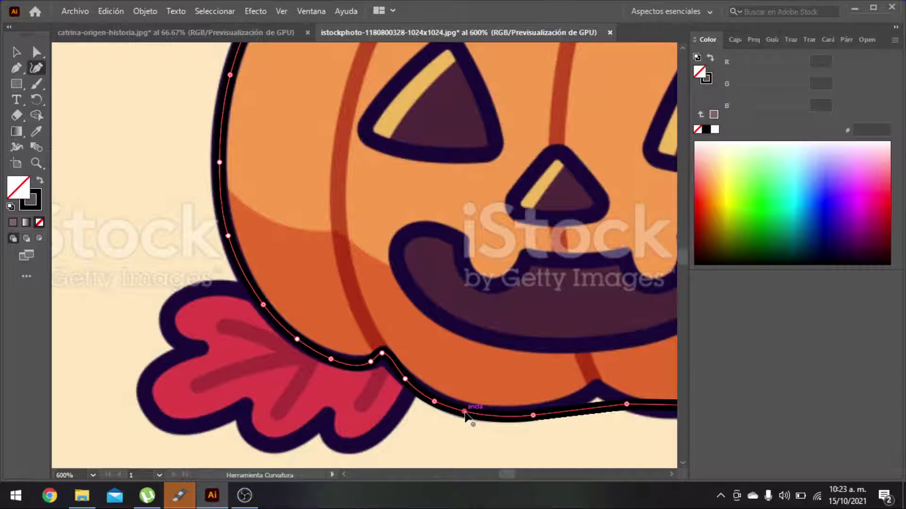
pyautogui.click(508, 414)
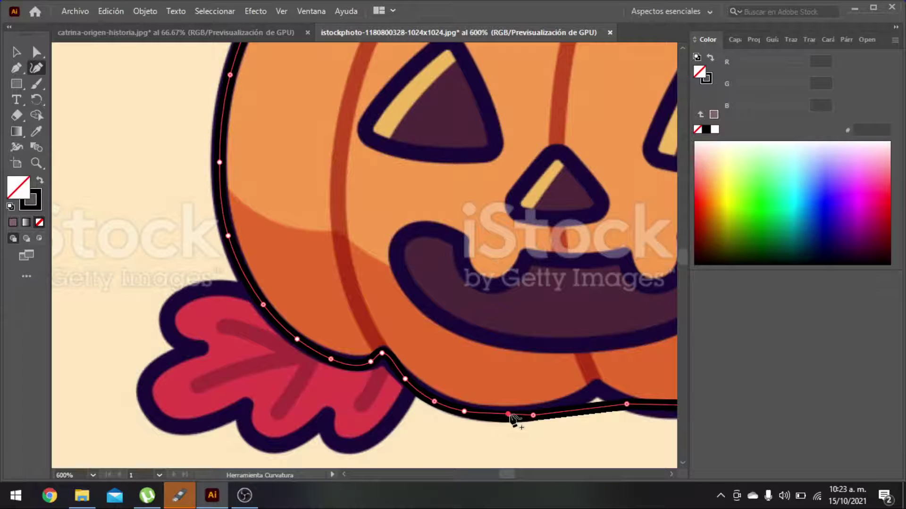
pyautogui.moveTo(510, 415); pyautogui.dragTo(555, 413)
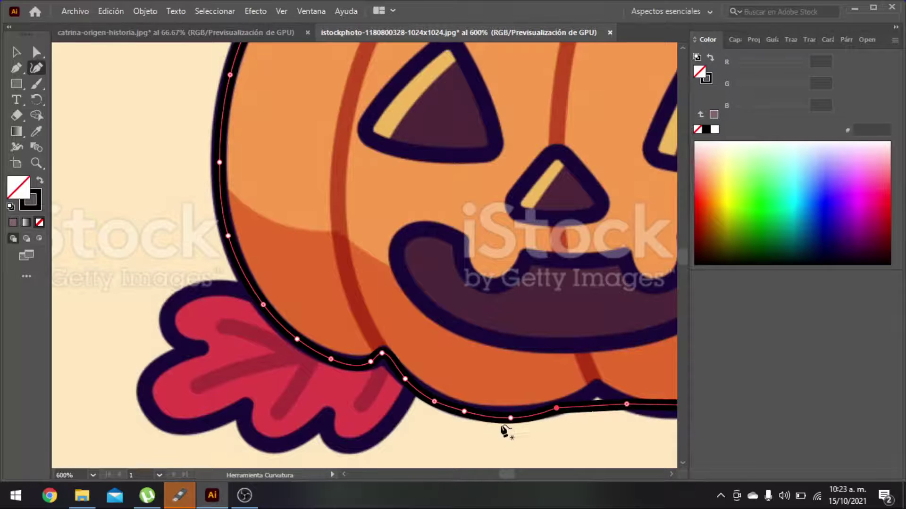
# - Fine-tune the anchors along the bottom lobe beside the left crease so the stroke covers the reference line
pyautogui.scroll(2, 503, 429)
pyautogui.scroll(1, 511, 432)
pyautogui.moveTo(532, 416); pyautogui.dragTo(533, 408)
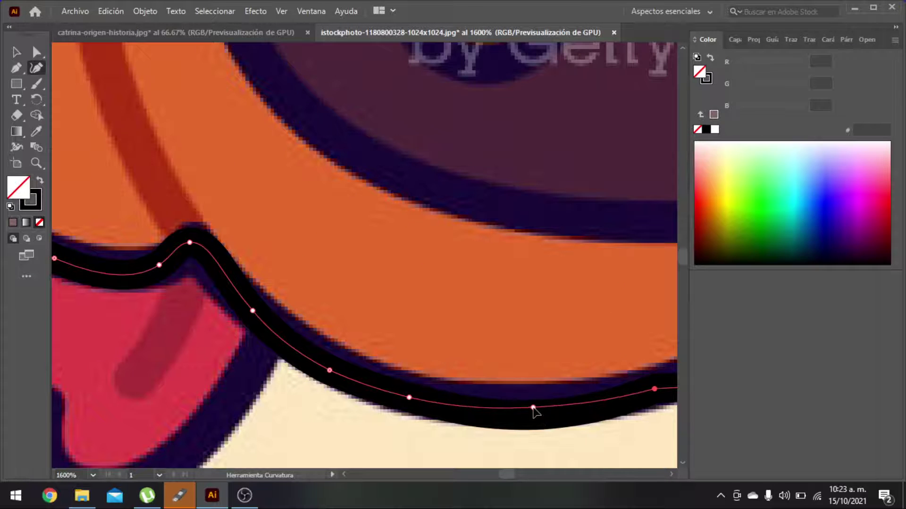
pyautogui.moveTo(411, 395); pyautogui.dragTo(403, 394)
pyautogui.moveTo(329, 373); pyautogui.dragTo(323, 364)
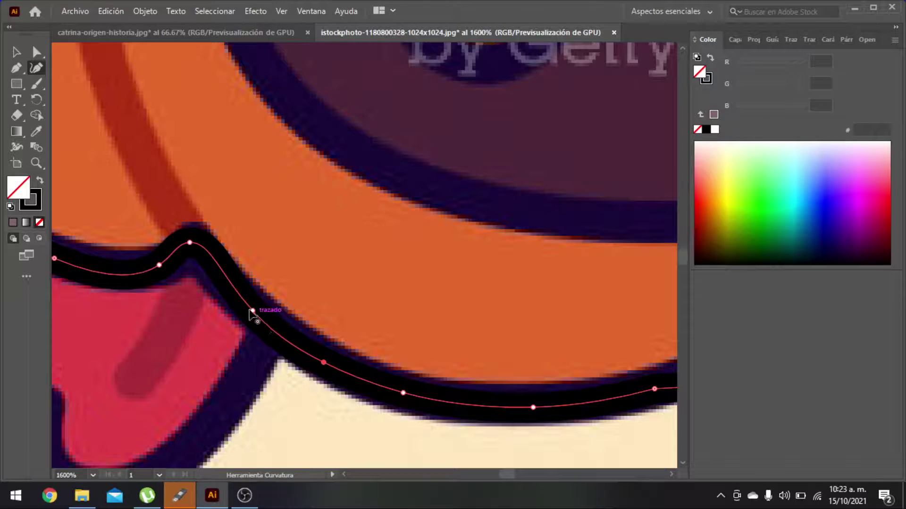
pyautogui.moveTo(252, 312); pyautogui.dragTo(252, 305)
# - Bend the segment at the middle crease upward into its notch, placing a peak point at the tip and curve points on both sides
pyautogui.hscroll(5, 532, 410)
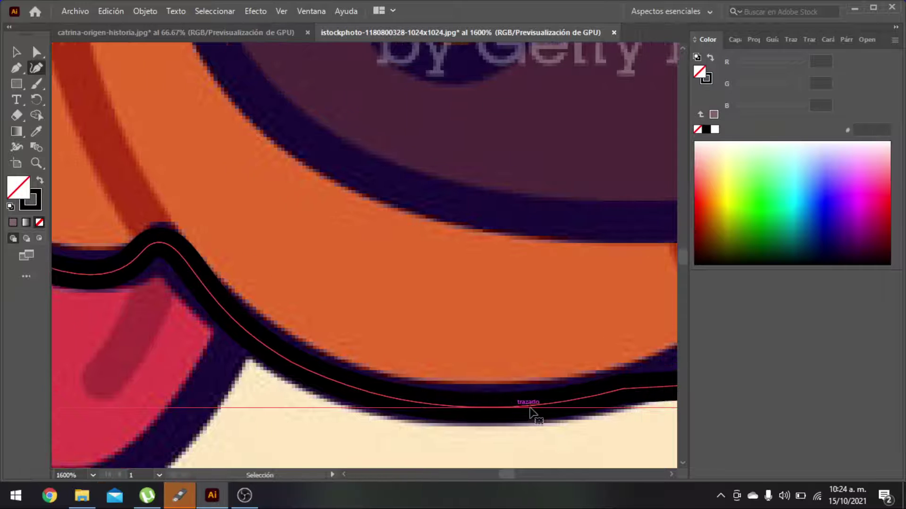
pyautogui.moveTo(431, 389); pyautogui.dragTo(488, 369)
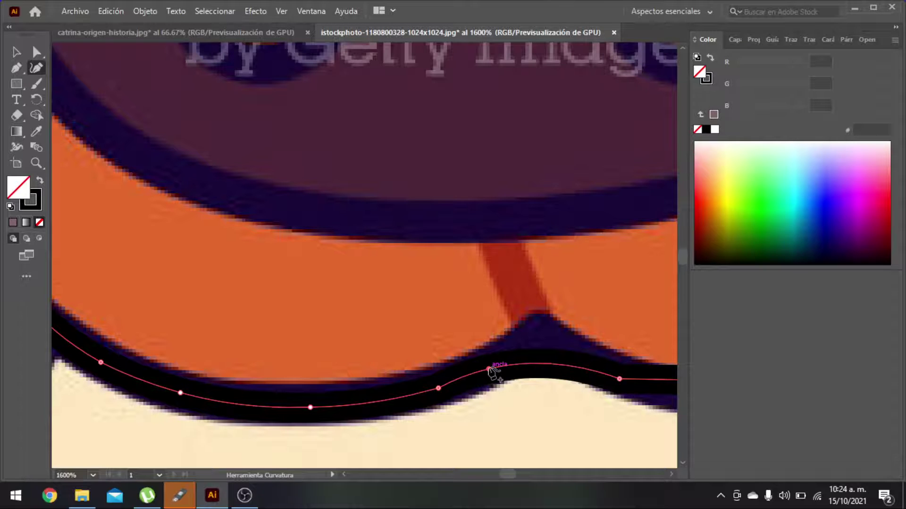
pyautogui.press('super')
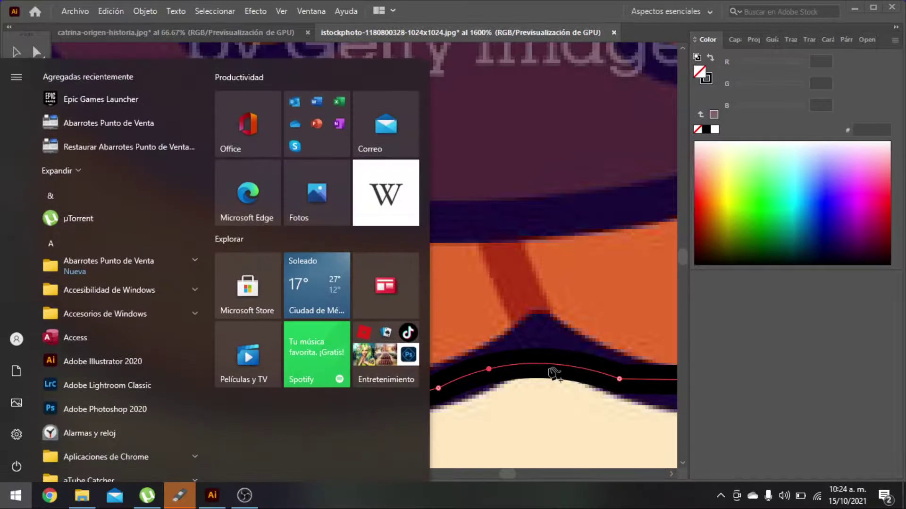
pyautogui.press('super')
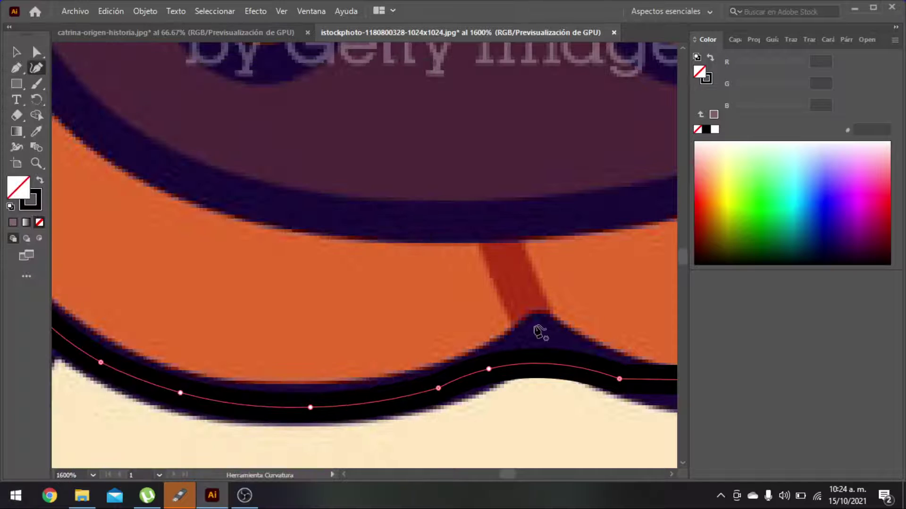
pyautogui.moveTo(547, 364)
pyautogui.mouseDown()
pyautogui.moveTo(537, 325)
pyautogui.moveTo(536, 336)
pyautogui.mouseUp()
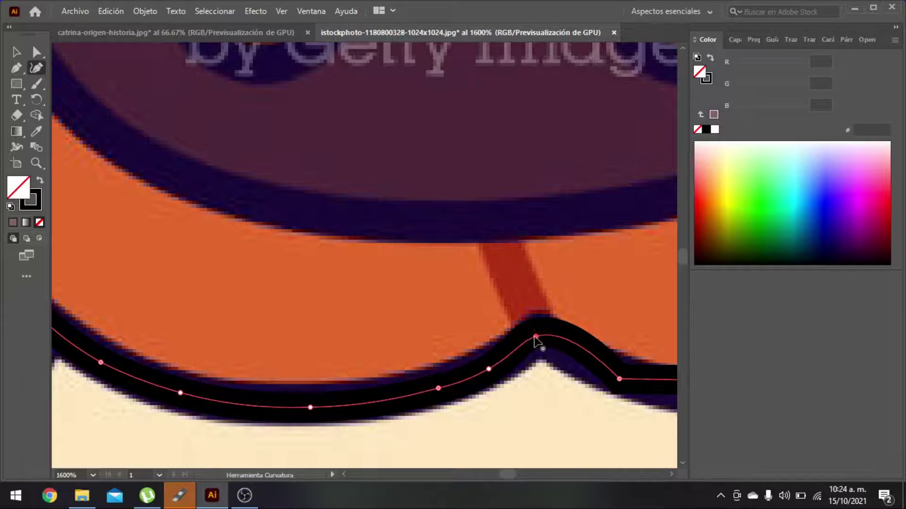
pyautogui.click(591, 357)
# - Curve the straight segment just right of the middle crease notch downward to follow the next bottom lobe
pyautogui.scroll(-1, 627, 377)
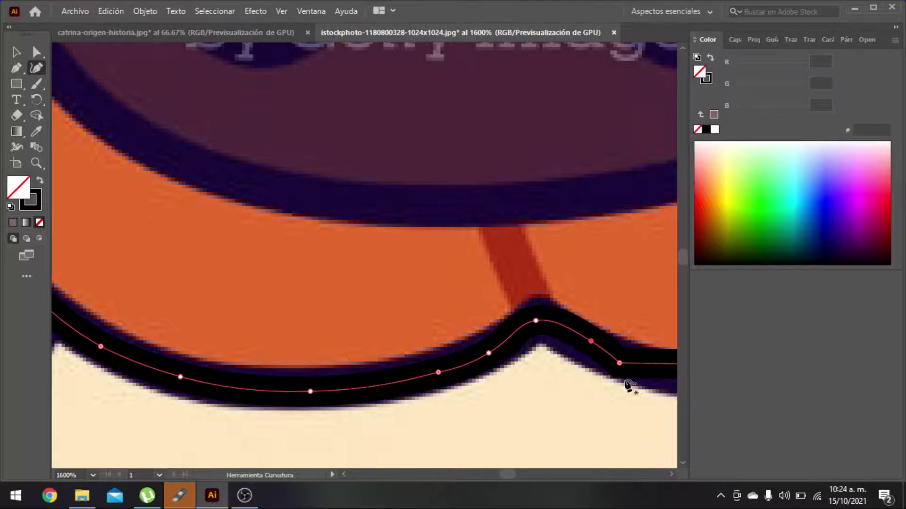
pyautogui.hscroll(-2, 629, 384)
pyautogui.hscroll(6, 625, 382)
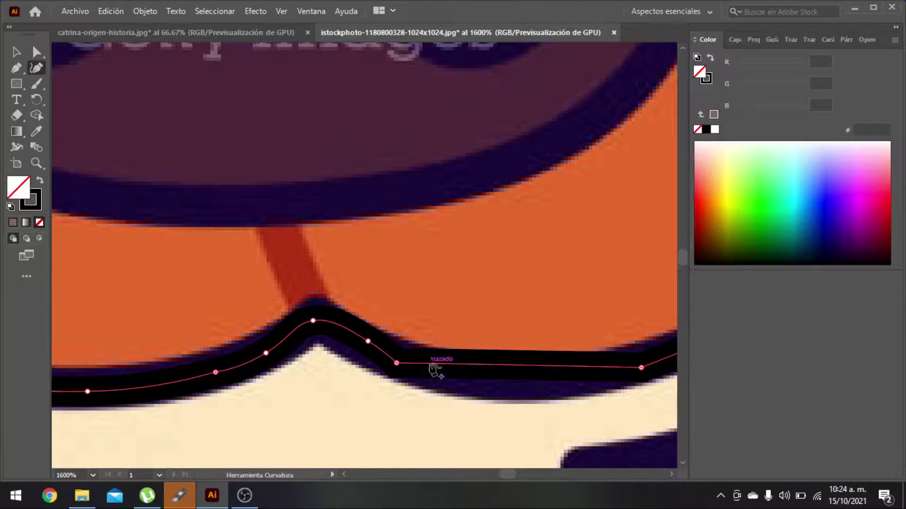
pyautogui.click(441, 367)
pyautogui.moveTo(442, 367); pyautogui.dragTo(465, 381)
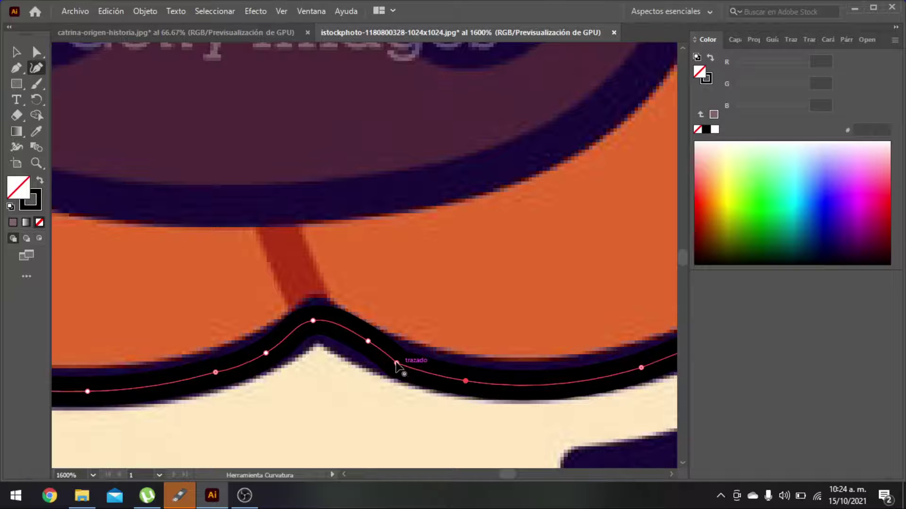
pyautogui.scroll(2, 550, 405)
pyautogui.scroll(-3, 572, 401)
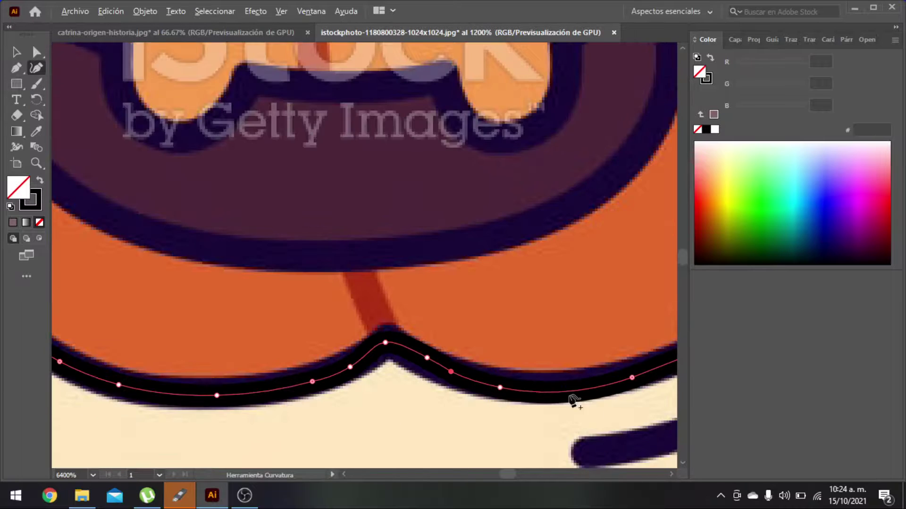
# - Reposition the anchors where the outline runs into the right leaf and round the segment crossing the leaf
pyautogui.hscroll(8, 566, 400)
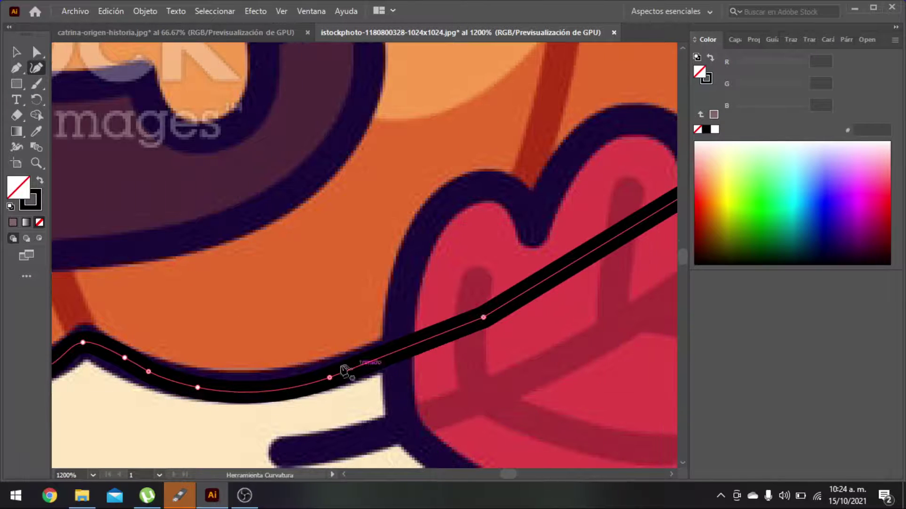
pyautogui.moveTo(329, 378); pyautogui.dragTo(347, 367)
pyautogui.hotkey('ctrl', 'z')
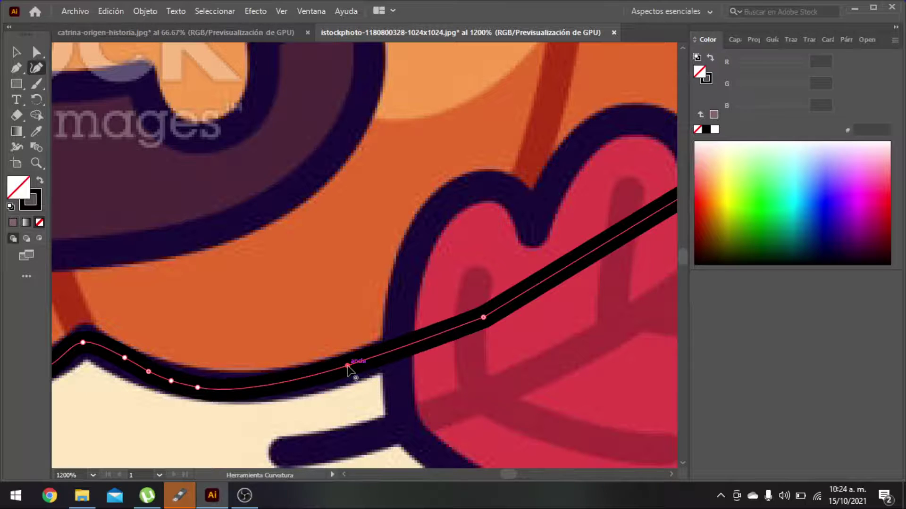
pyautogui.moveTo(484, 318); pyautogui.dragTo(488, 316)
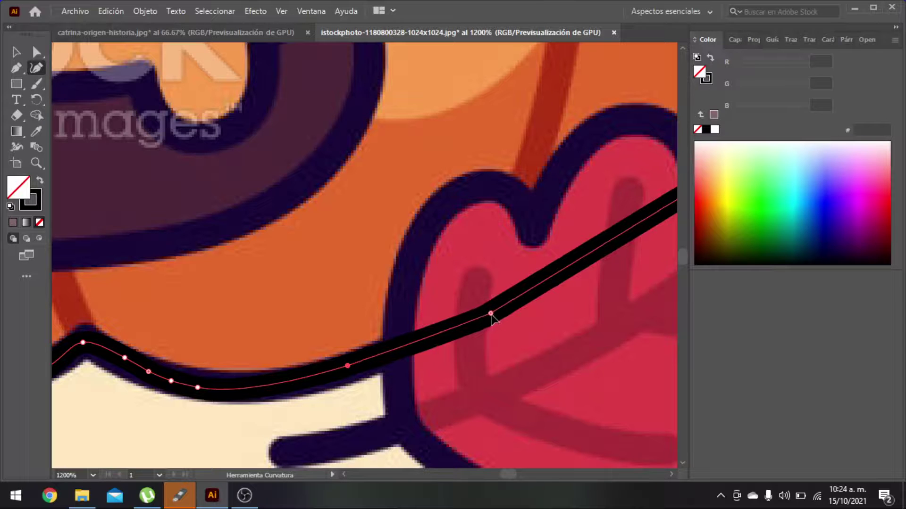
pyautogui.scroll(1, 530, 319)
pyautogui.scroll(-1, 547, 327)
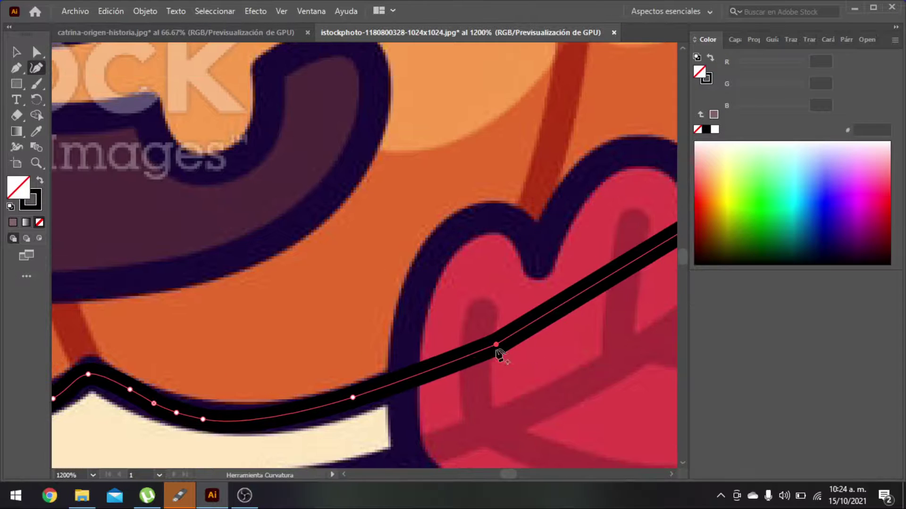
pyautogui.moveTo(497, 345)
pyautogui.mouseDown()
pyautogui.moveTo(557, 327)
pyautogui.moveTo(575, 303)
pyautogui.mouseUp()
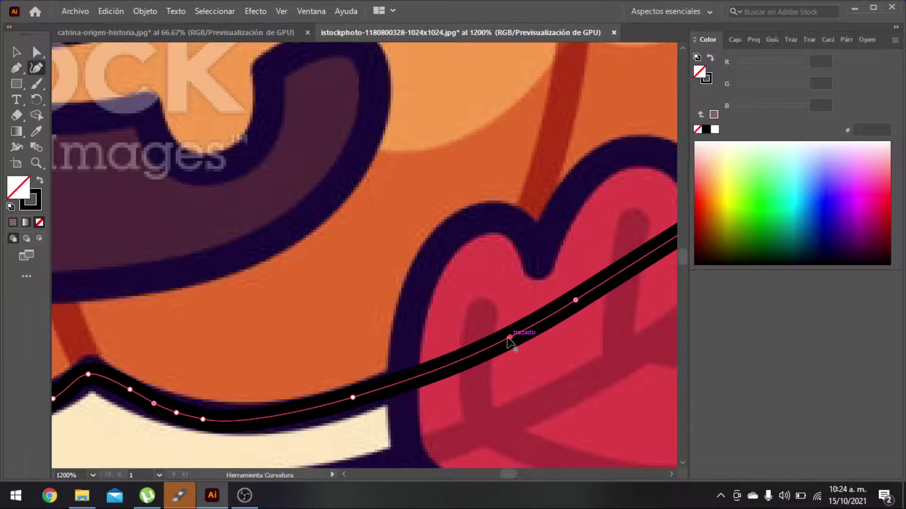
pyautogui.scroll(2, 589, 361)
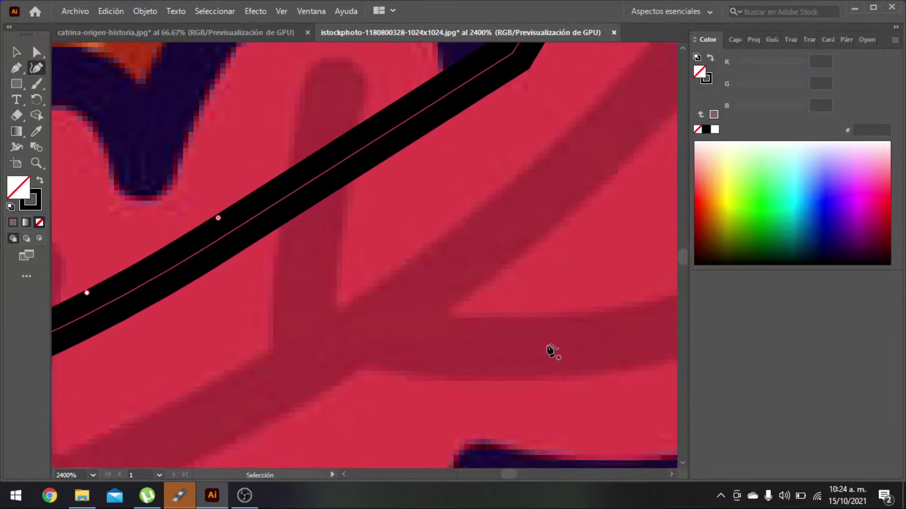
# - Round the corner of the outline at the right leaf's inner notch by moving its anchor inward and adding a curve point above it
pyautogui.hotkey('ctrl', '0')
pyautogui.scroll(4, 608, 257)
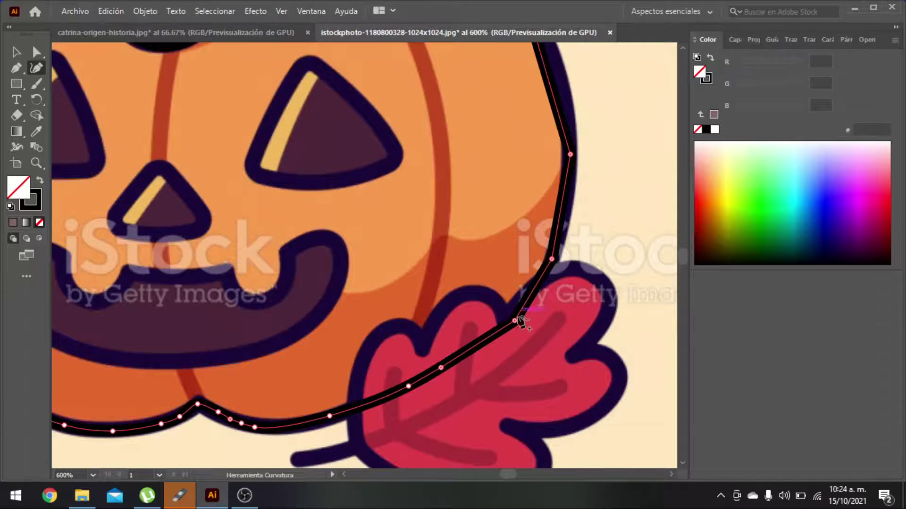
pyautogui.moveTo(504, 324); pyautogui.dragTo(493, 334)
pyautogui.doubleClick(533, 294)
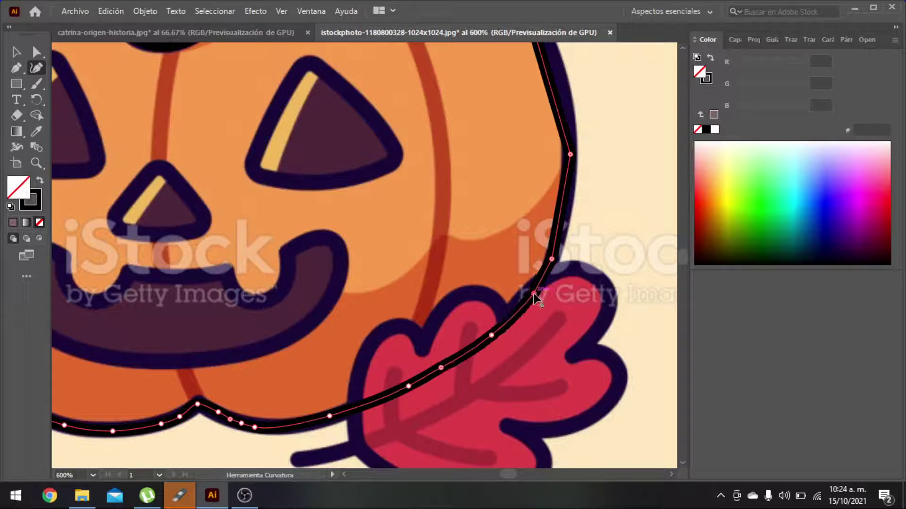
# - Move the corner anchor above the right leaf up the pumpkin's side and curve the segment below it along the reference
pyautogui.scroll(2, 571, 265)
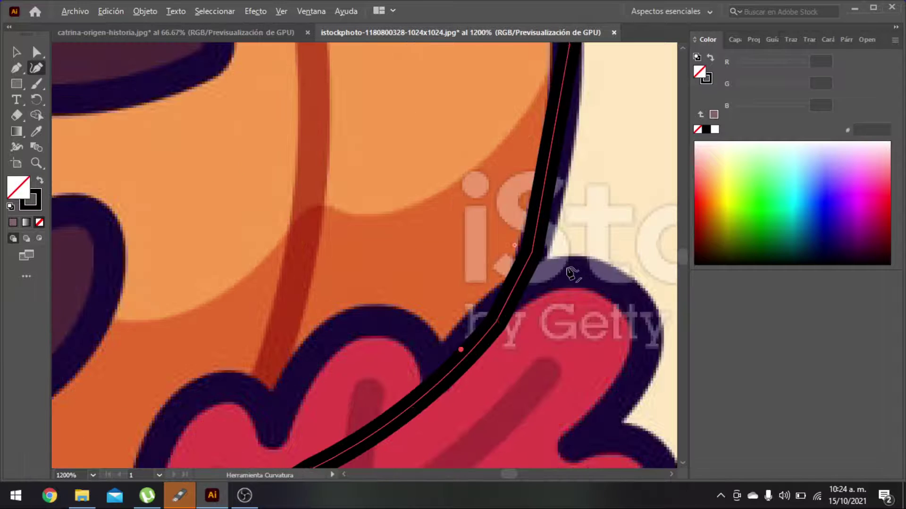
pyautogui.moveTo(532, 254); pyautogui.dragTo(549, 209)
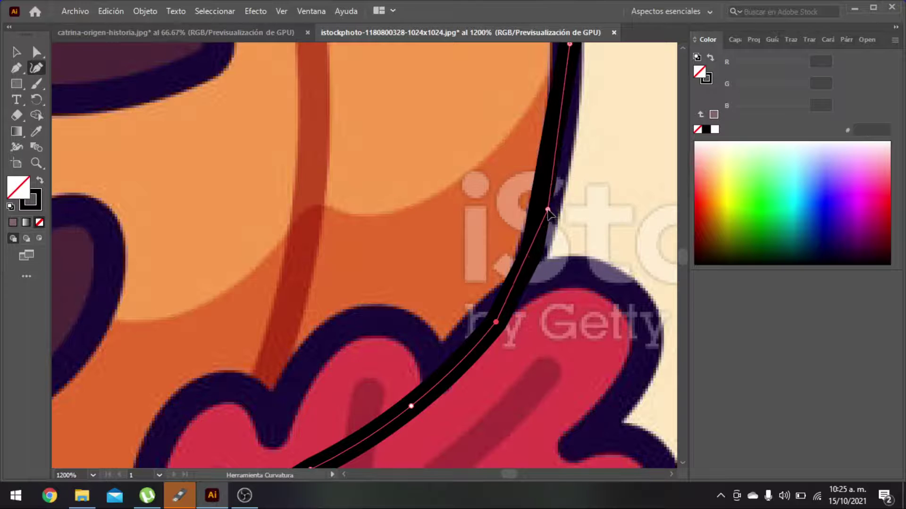
pyautogui.moveTo(533, 250); pyautogui.dragTo(529, 269)
pyautogui.moveTo(547, 209); pyautogui.dragTo(554, 146)
pyautogui.scroll(5, 554, 146)
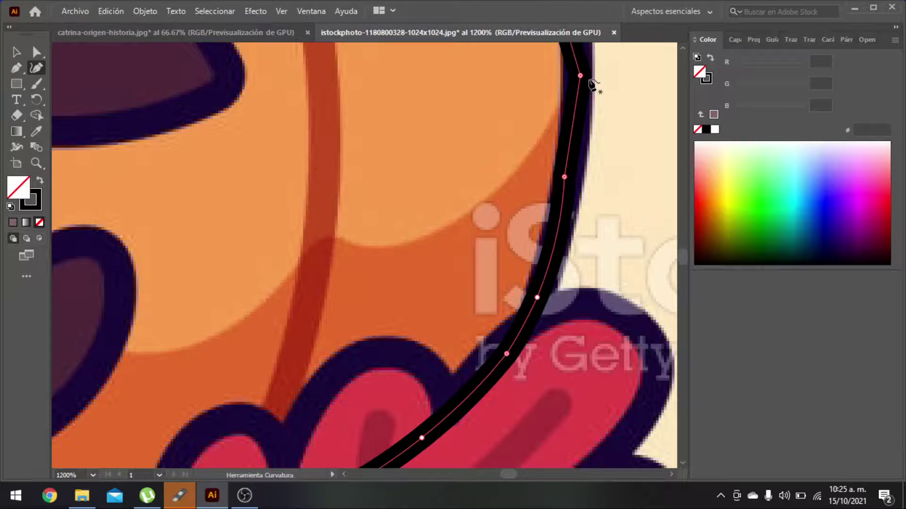
# - Curve the pumpkin's right side outward by adding curve points and moving the side's corner anchor up along the reference outline
pyautogui.scroll(5, 593, 85)
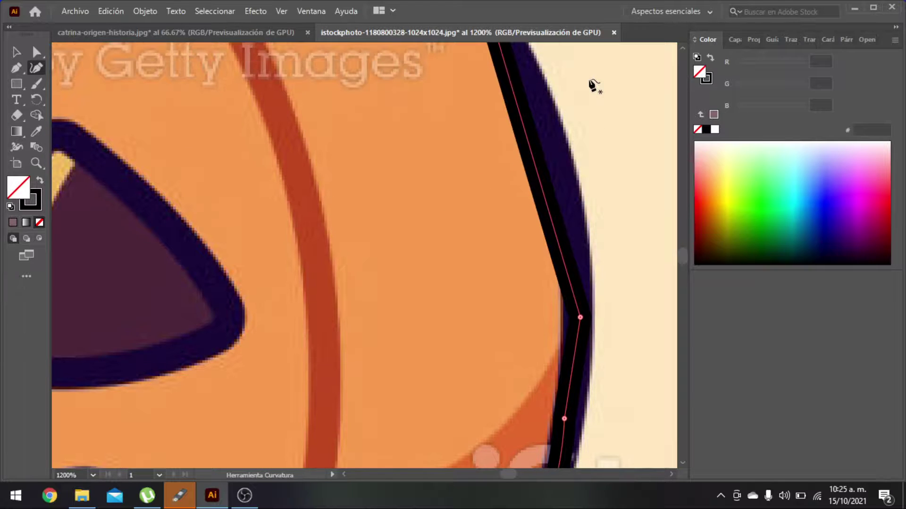
pyautogui.click(576, 377)
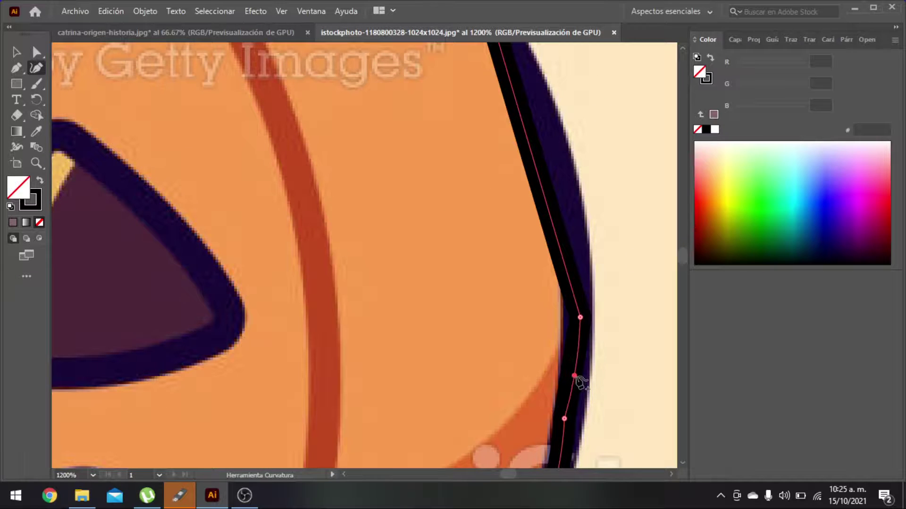
pyautogui.moveTo(580, 318); pyautogui.dragTo(564, 207)
pyautogui.moveTo(577, 377); pyautogui.dragTo(572, 346)
pyautogui.scroll(3, 577, 328)
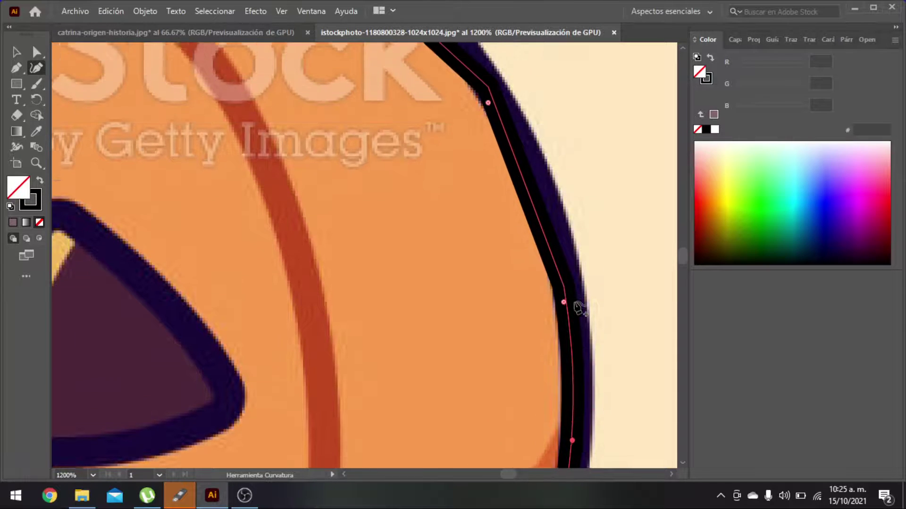
pyautogui.moveTo(534, 237); pyautogui.dragTo(545, 227)
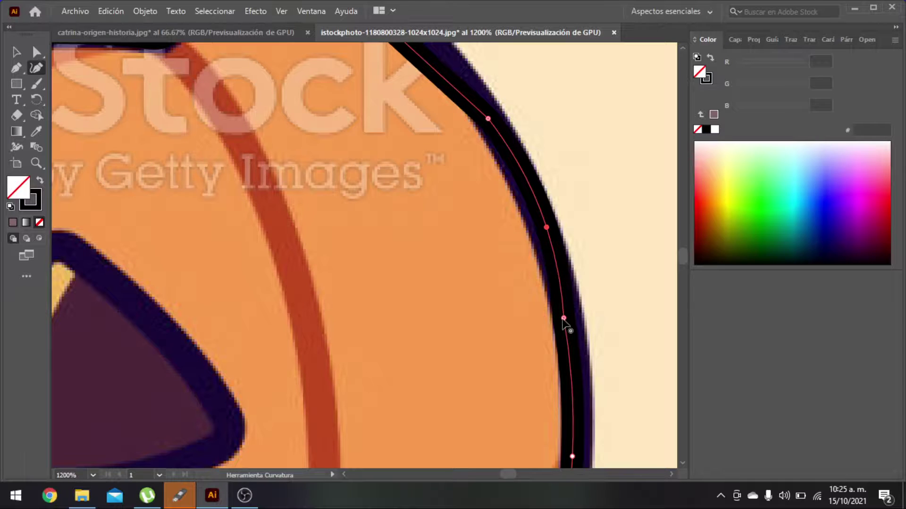
# - Curve the pumpkin outline's upper right shoulder along the reference by adding curve points and moving the corner anchor toward the cat
pyautogui.scroll(2, 534, 205)
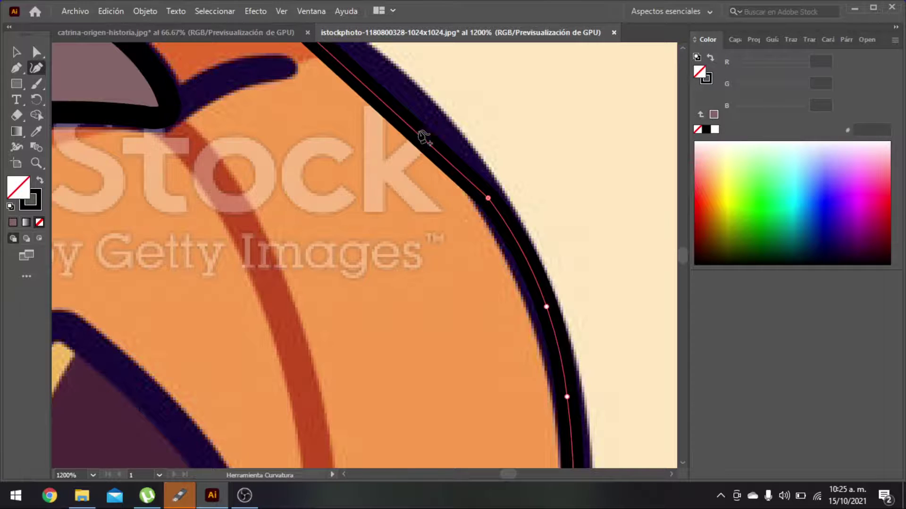
pyautogui.click(417, 133)
pyautogui.moveTo(417, 133); pyautogui.dragTo(427, 117)
pyautogui.scroll(2, 429, 123)
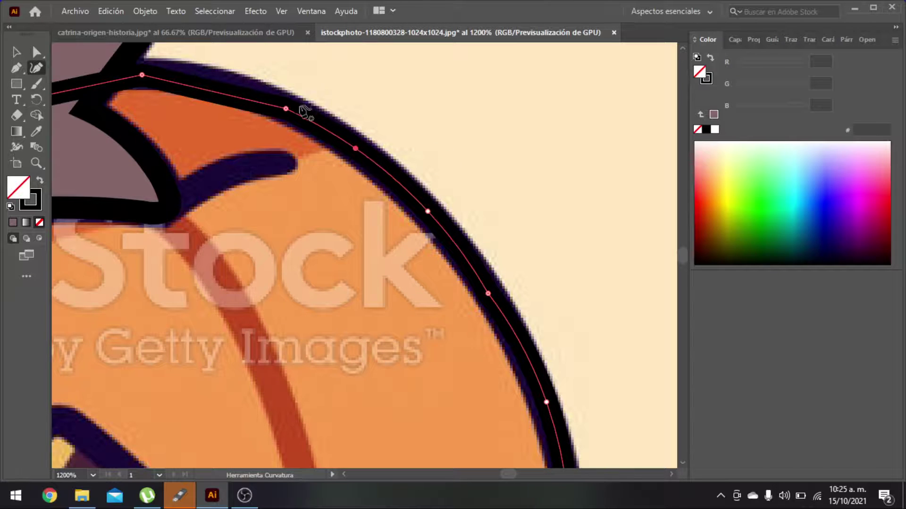
pyautogui.moveTo(286, 109); pyautogui.dragTo(271, 100)
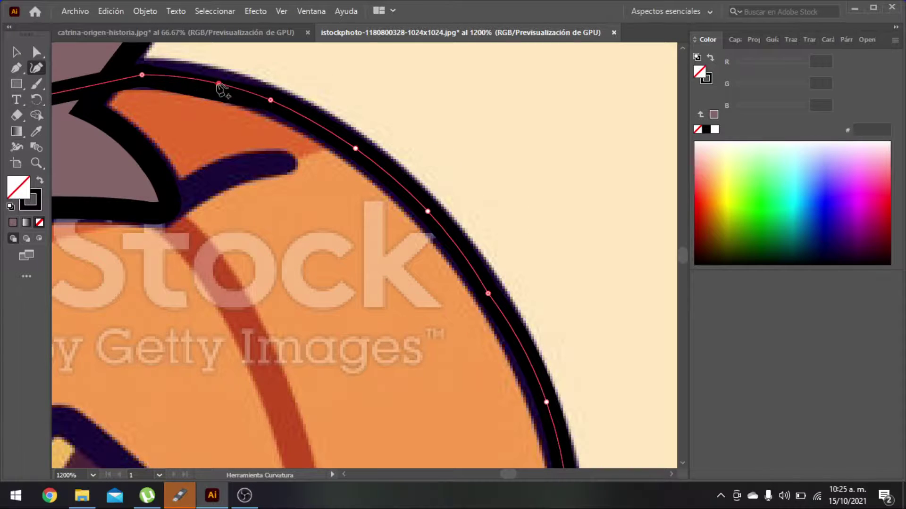
pyautogui.click(195, 75)
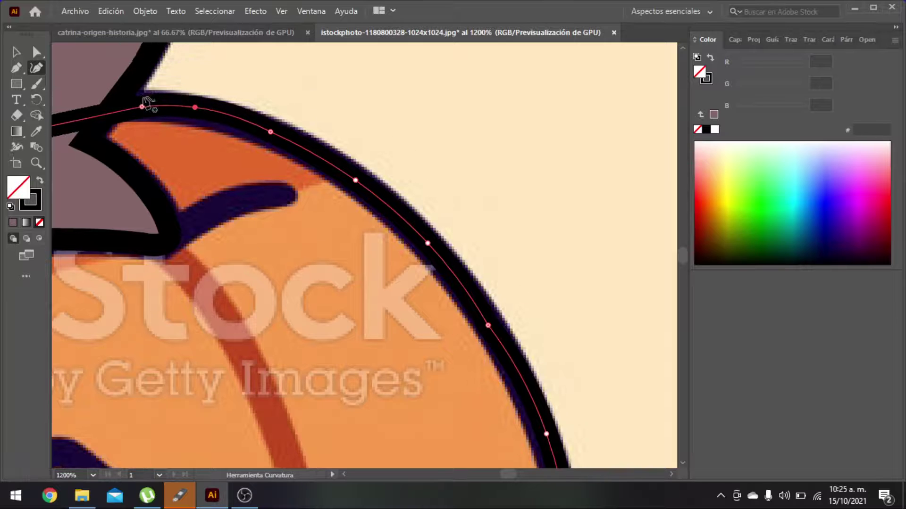
# - Curve the outline's top edge beneath the cat's right side by adding a point and lowering the middle anchor further inward
pyautogui.scroll(1, 145, 98)
pyautogui.scroll(-3, 149, 108)
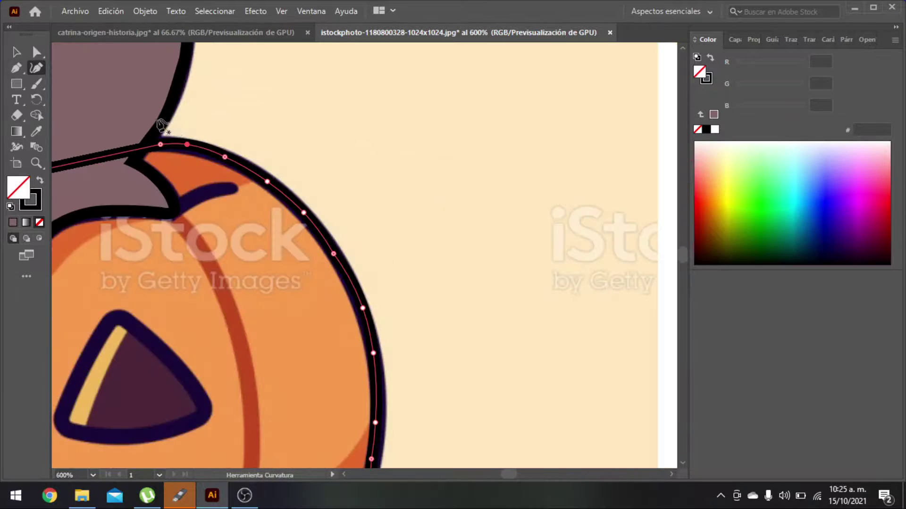
pyautogui.scroll(2, 203, 202)
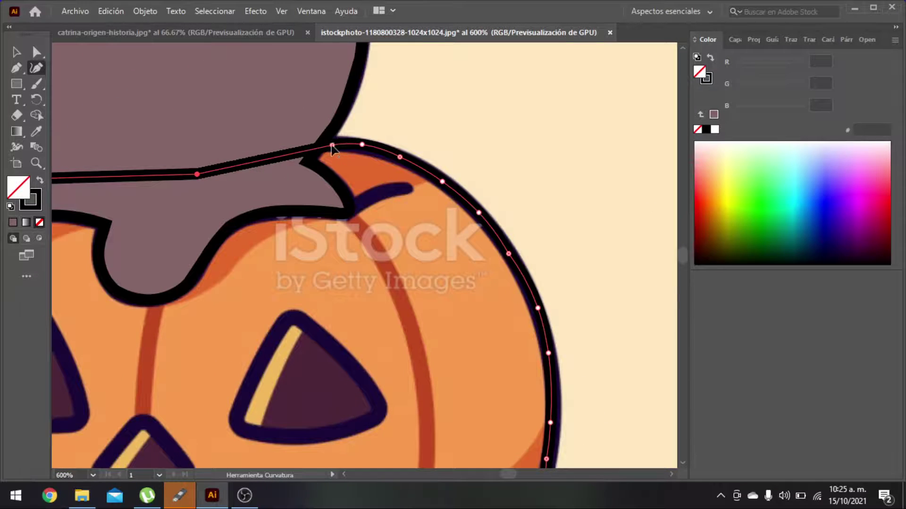
pyautogui.moveTo(283, 161); pyautogui.dragTo(258, 167)
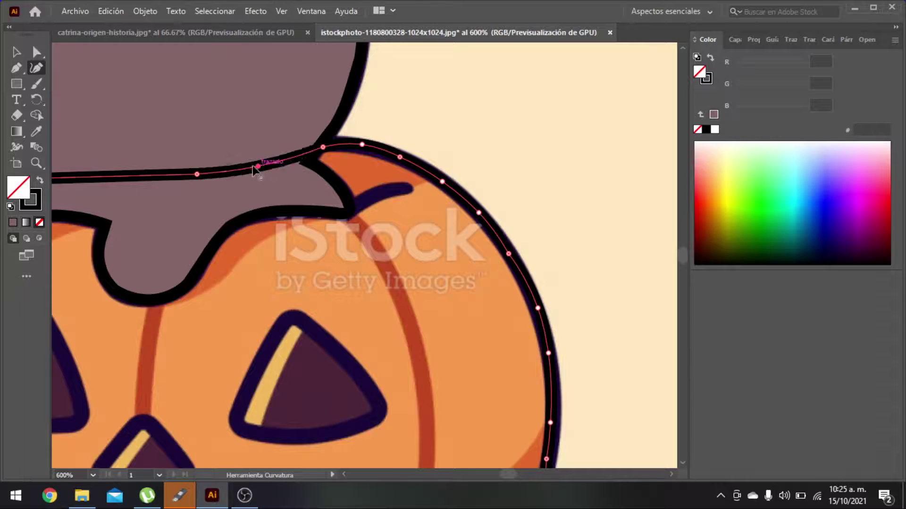
pyautogui.moveTo(188, 177); pyautogui.dragTo(146, 189)
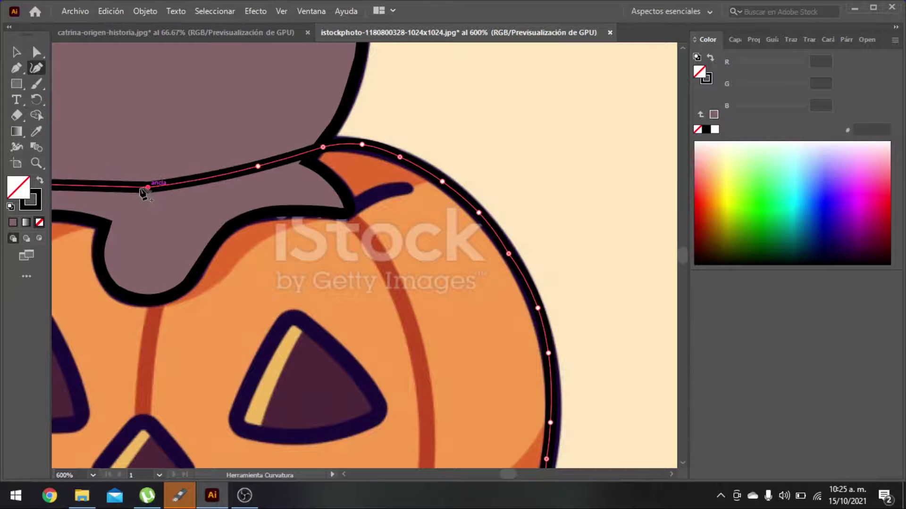
# - Add a curve point to the left half of the top edge behind the cat and shift its left end anchor slightly inward
pyautogui.scroll(2, 137, 217)
pyautogui.hscroll(-1, 132, 225)
pyautogui.scroll(5, 170, 222)
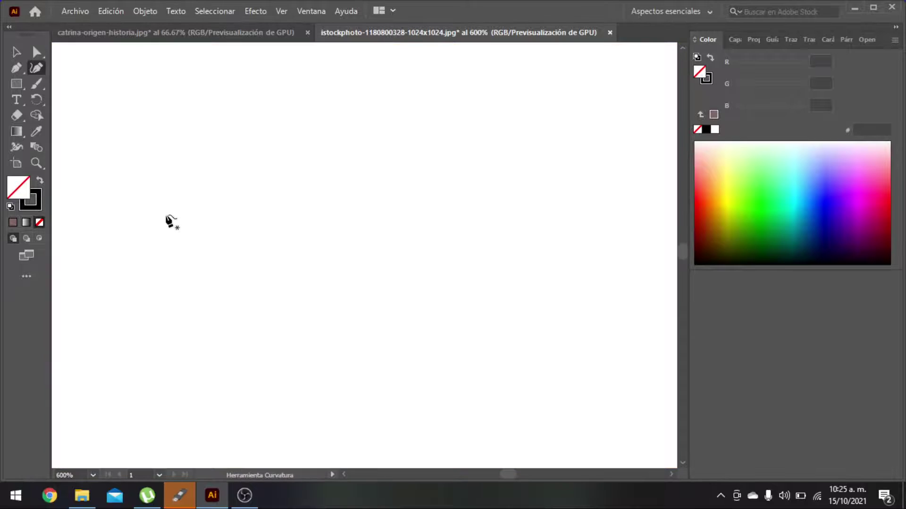
pyautogui.scroll(-10, 169, 231)
pyautogui.scroll(5, 168, 233)
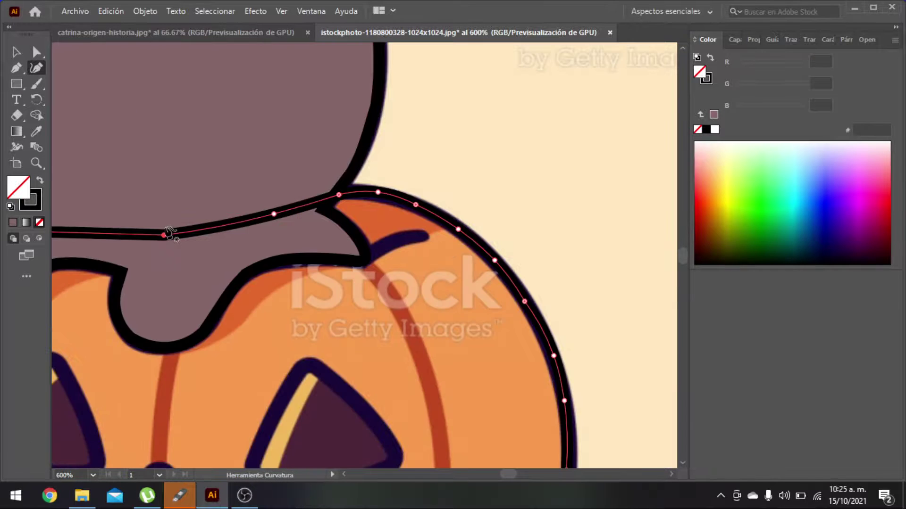
pyautogui.scroll(2, 169, 234)
pyautogui.scroll(-4, 168, 232)
pyautogui.hscroll(-2, 140, 237)
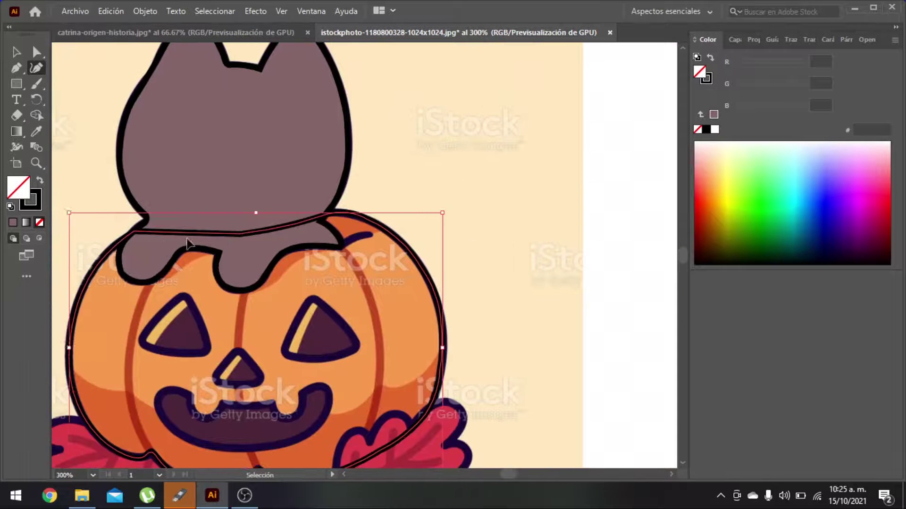
pyautogui.moveTo(202, 236); pyautogui.dragTo(182, 235)
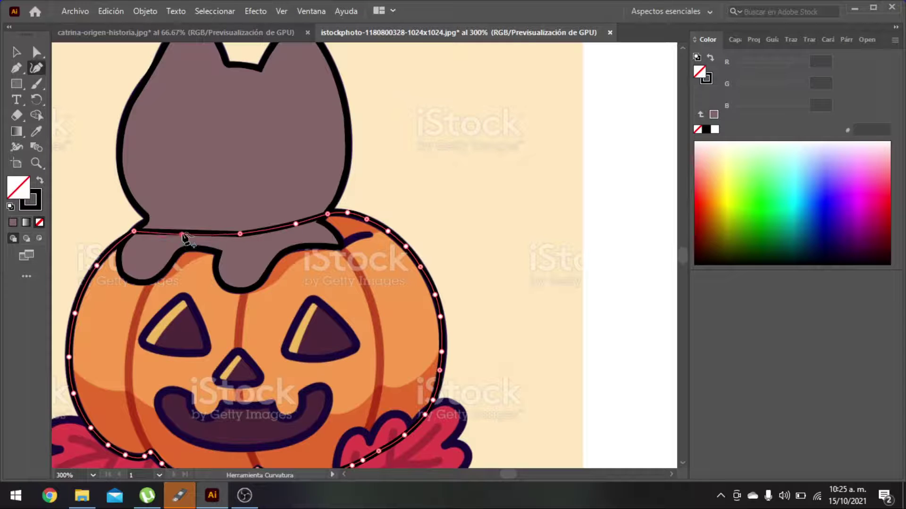
pyautogui.click(138, 233)
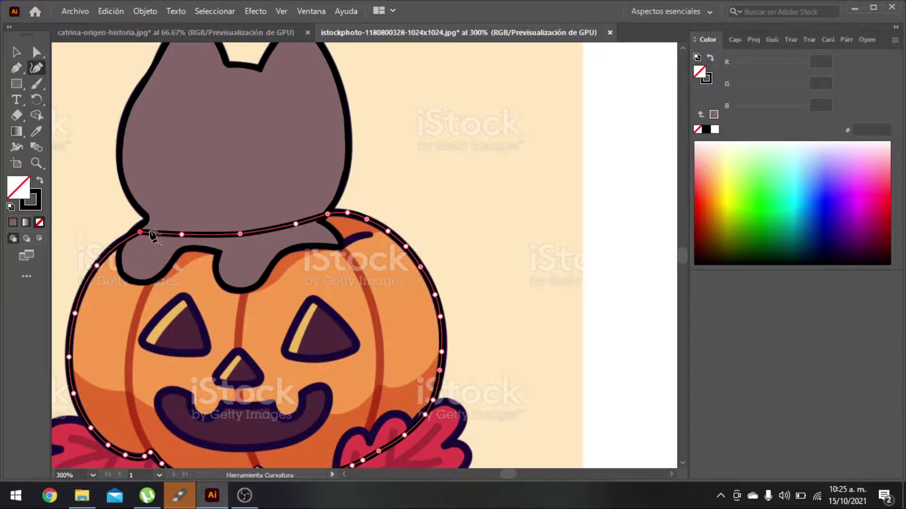
# - Fill the pumpkin shape with the light orange sampled from the reference pumpkin using the Eyedropper tool
pyautogui.scroll(-3, 156, 236)
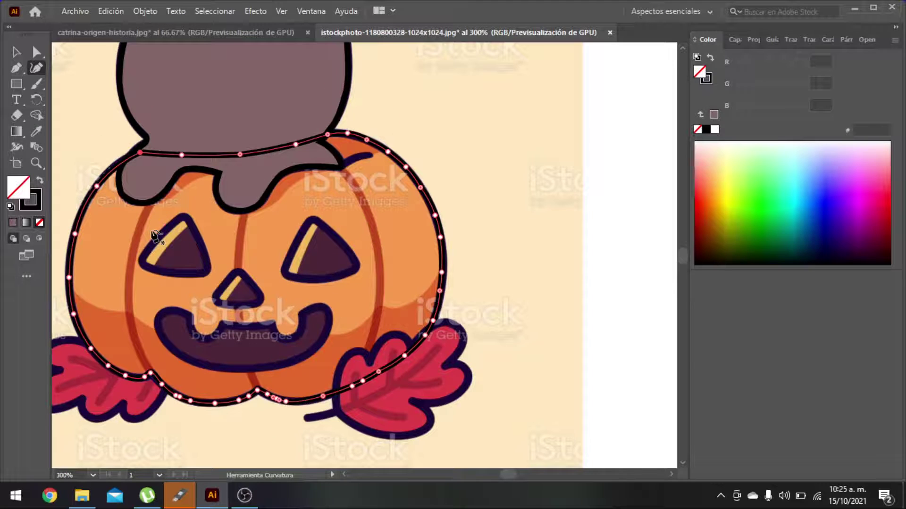
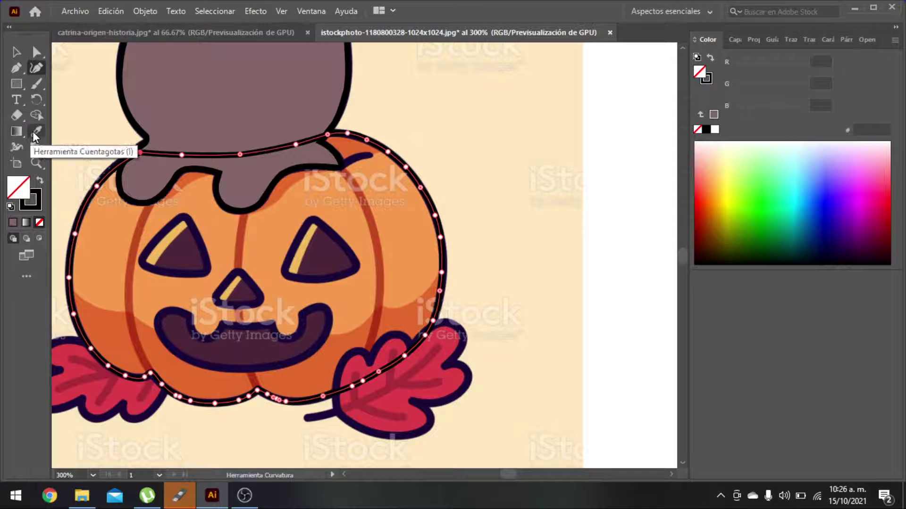
pyautogui.click(37, 132)
pyautogui.click(104, 250)
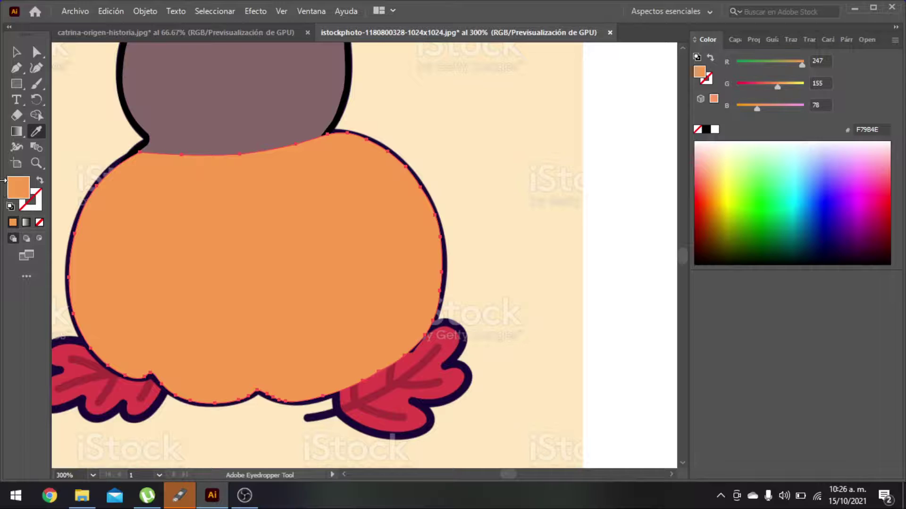
# - Give the pumpkin shape a black stroke (000000) and deselect it
pyautogui.click(36, 210)
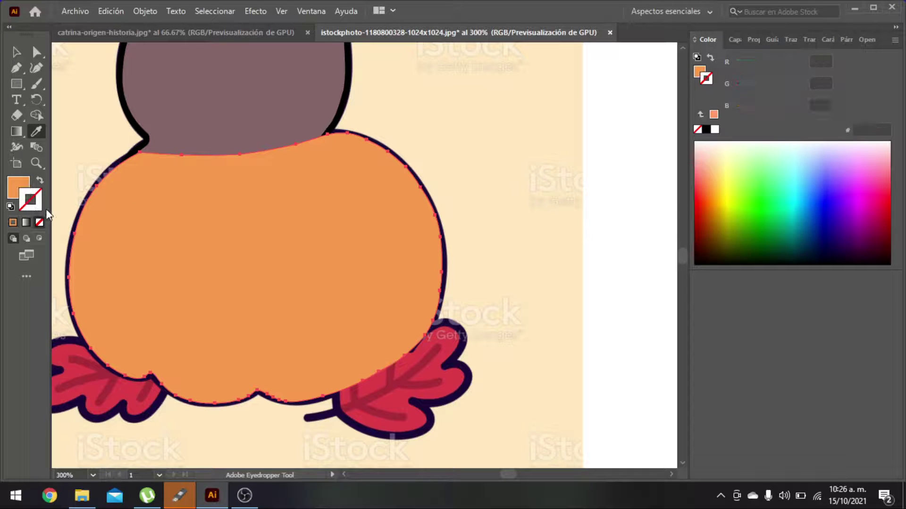
pyautogui.click(712, 132)
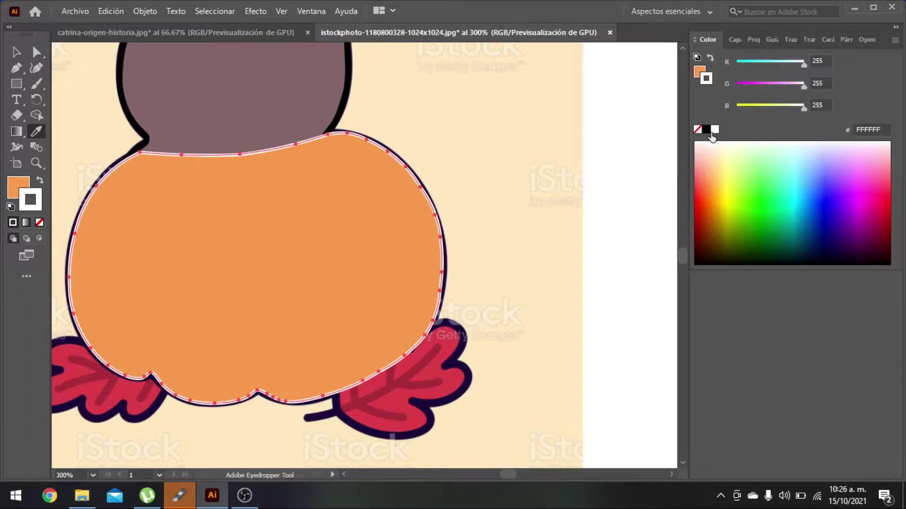
pyautogui.click(706, 130)
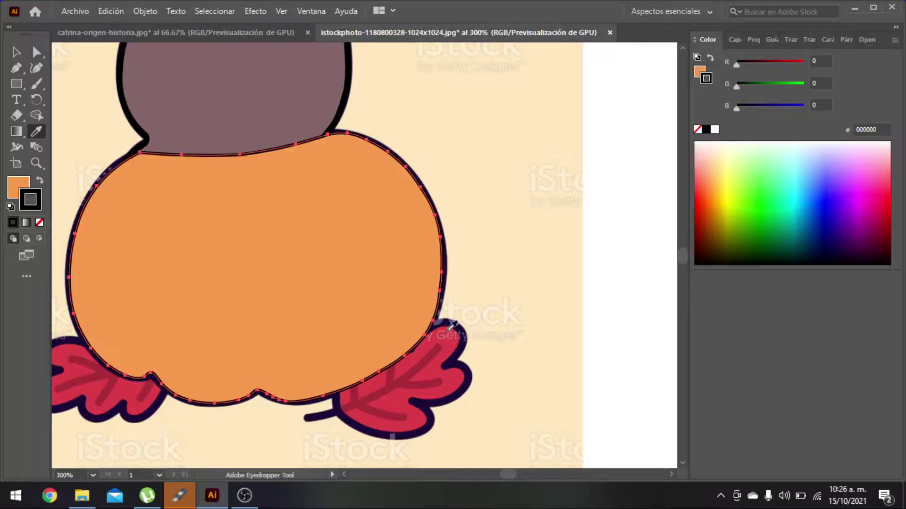
pyautogui.click(17, 53)
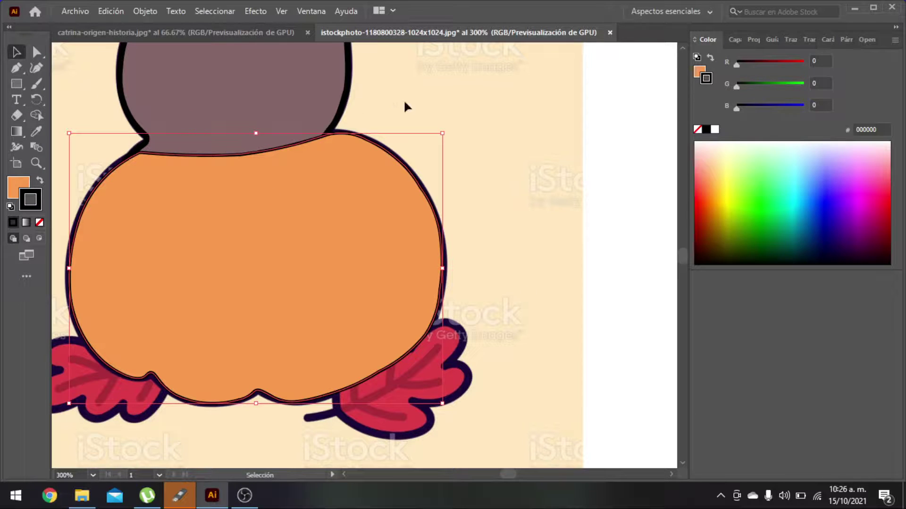
pyautogui.click(640, 109)
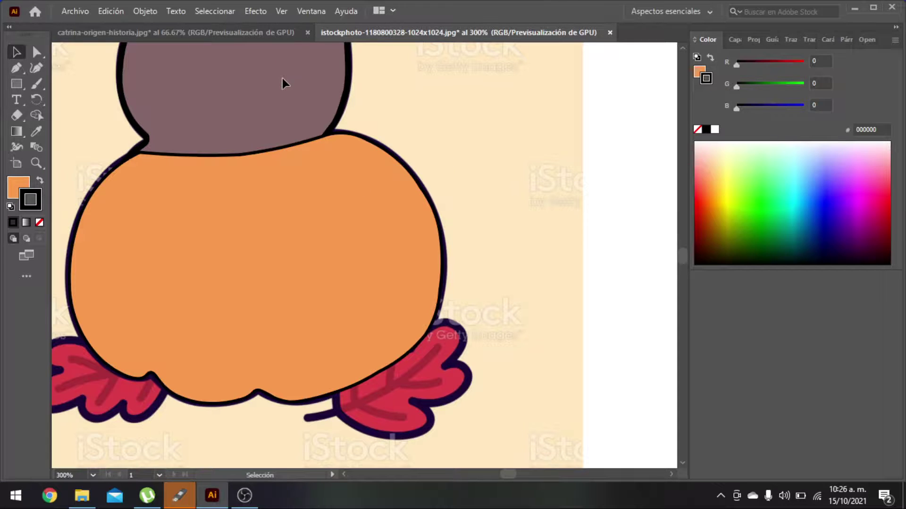
# - Select the orange pumpkin shape and send it backward (Hacia atrás) behind the cat
pyautogui.scroll(2, 283, 80)
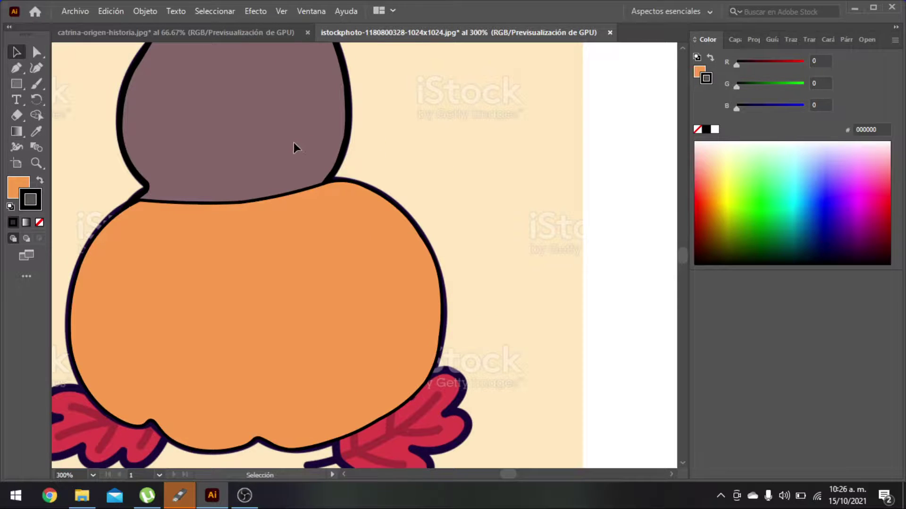
pyautogui.click(254, 269)
pyautogui.rightClick(254, 269)
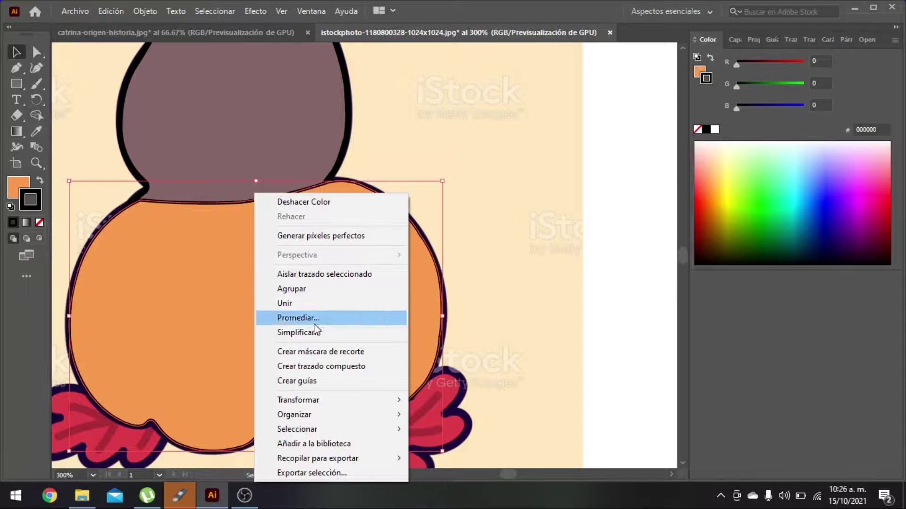
pyautogui.moveTo(340, 415)
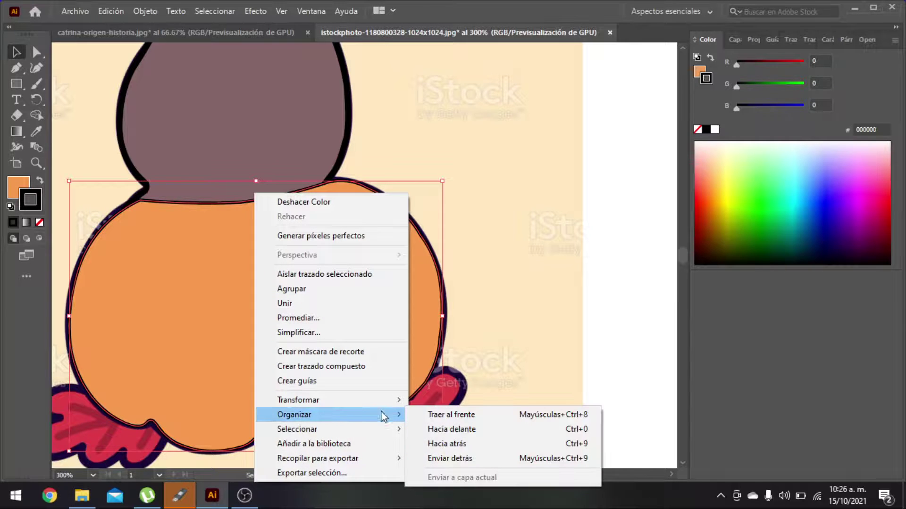
pyautogui.click(492, 446)
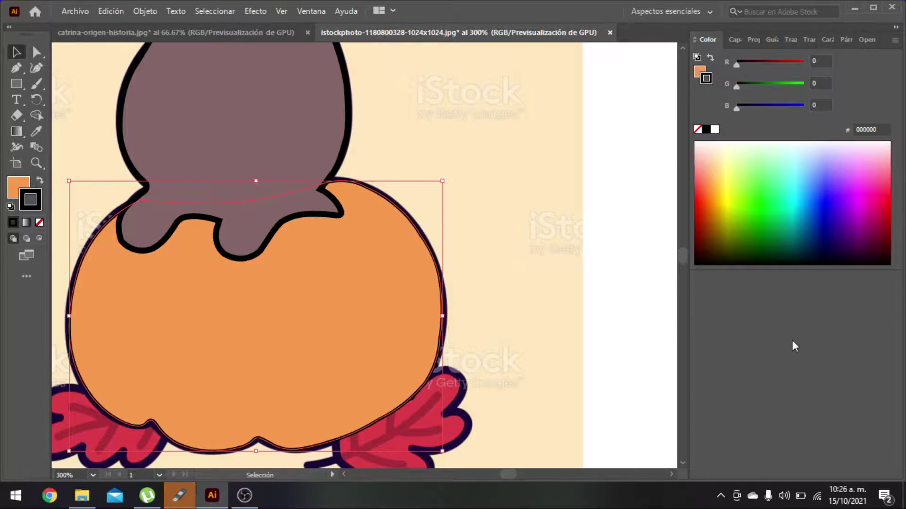
# - Examine the filled pumpkin and the cat overlapping it against the rest of the reference image
pyautogui.scroll(-2, 787, 338)
pyautogui.scroll(3, 771, 323)
pyautogui.scroll(1, 661, 210)
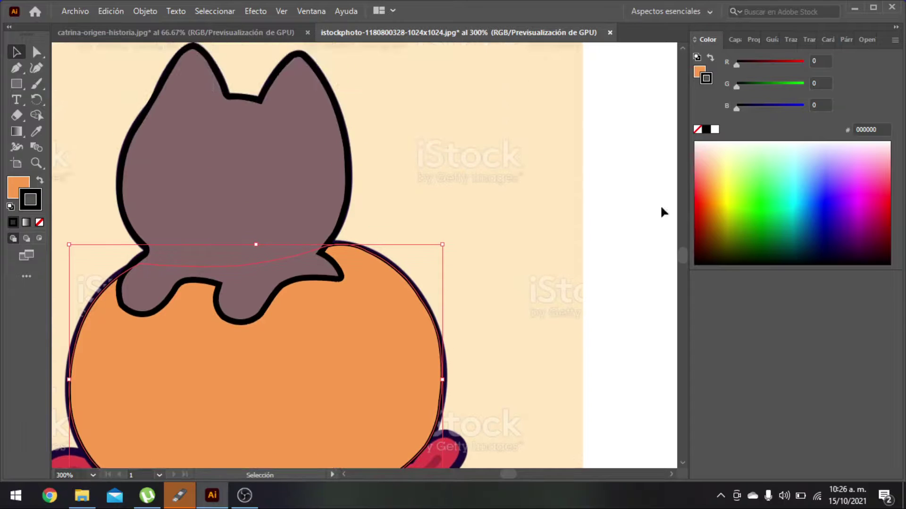
pyautogui.scroll(-4, 469, 250)
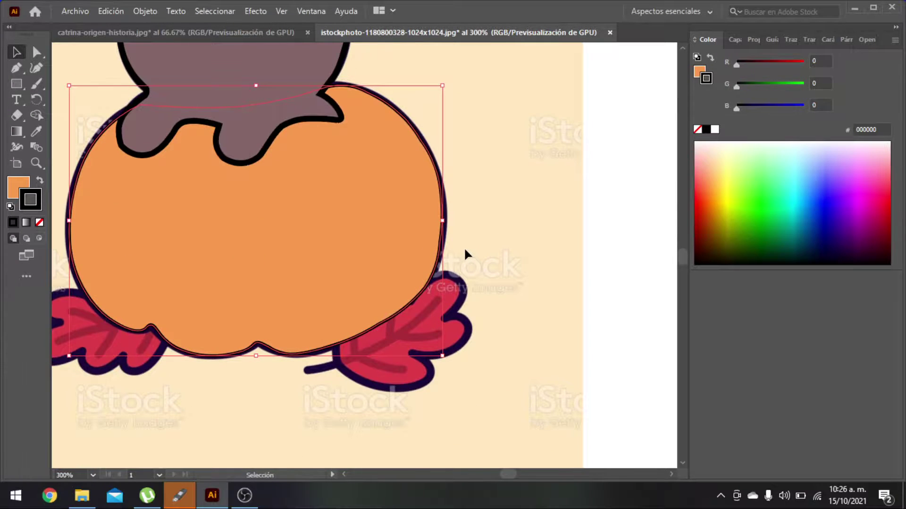
pyautogui.scroll(1, 464, 247)
pyautogui.scroll(-5, 425, 213)
pyautogui.scroll(4, 401, 156)
pyautogui.scroll(1, 401, 144)
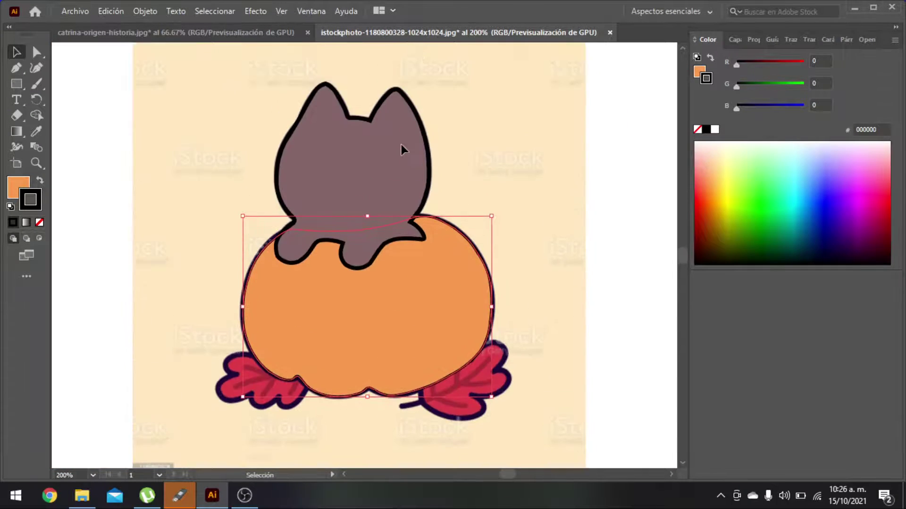
pyautogui.scroll(1, 401, 145)
pyautogui.scroll(1, 401, 145)
pyautogui.scroll(-1, 400, 145)
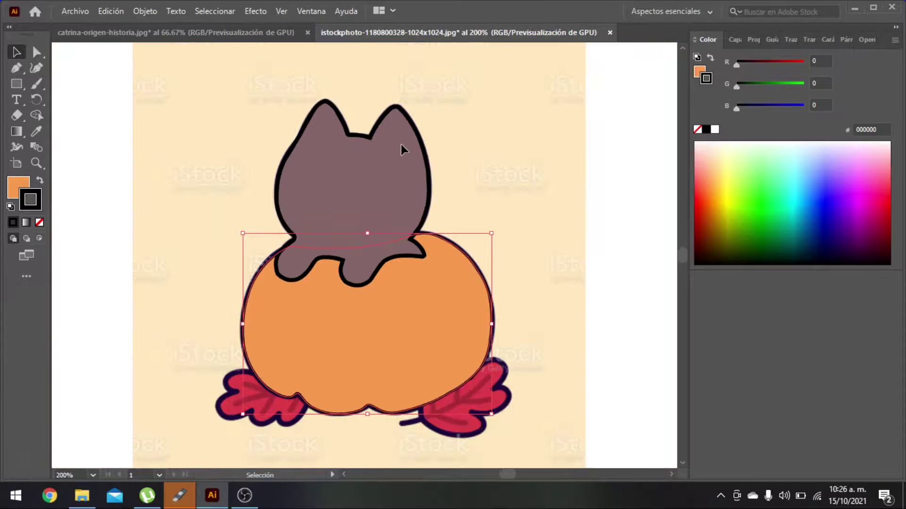
pyautogui.scroll(2, 401, 145)
pyautogui.hscroll(-1, 403, 157)
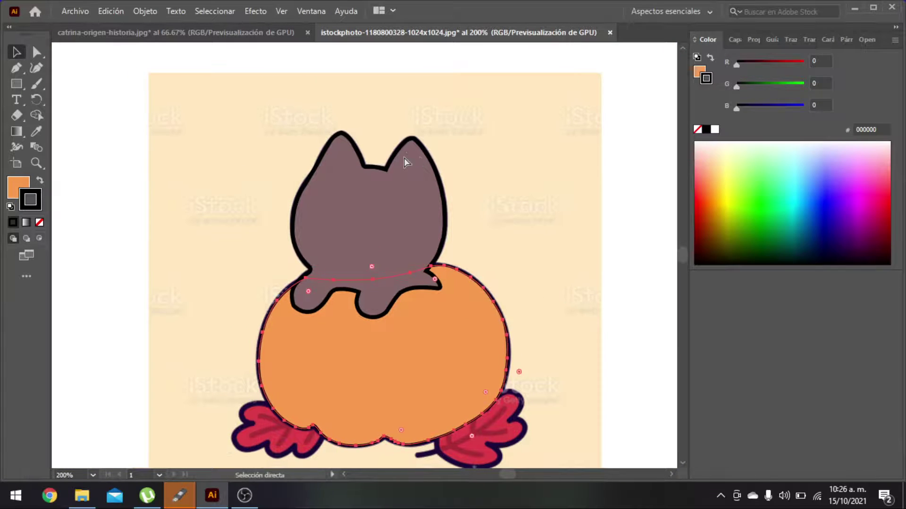
pyautogui.press('v')
pyautogui.scroll(1, 403, 160)
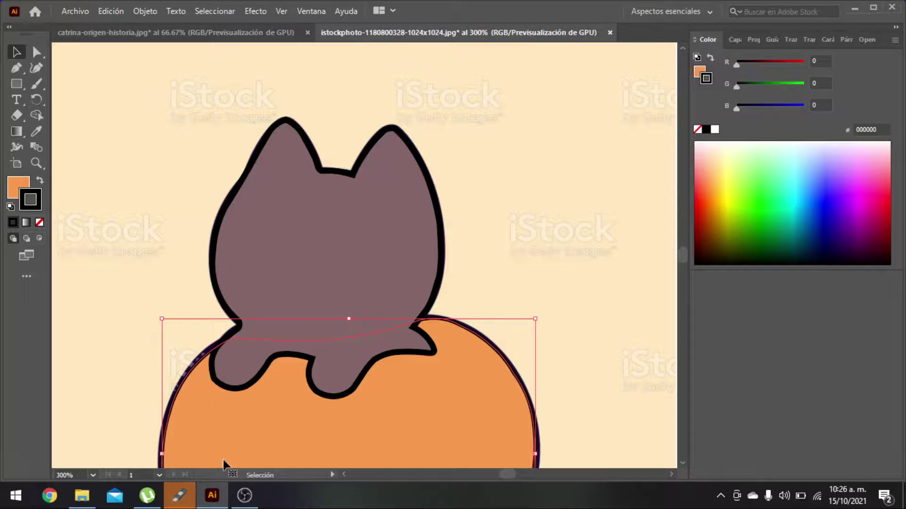
pyautogui.click(245, 493)
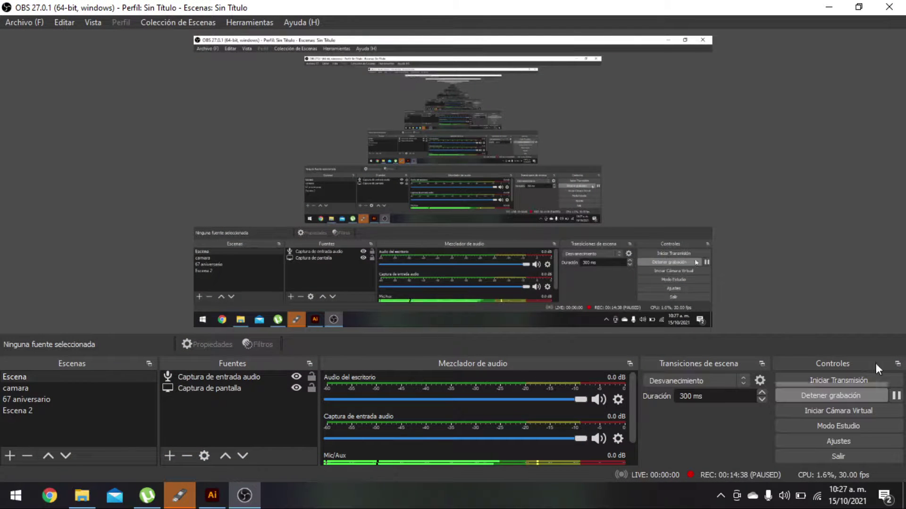
pyautogui.click(829, 6)
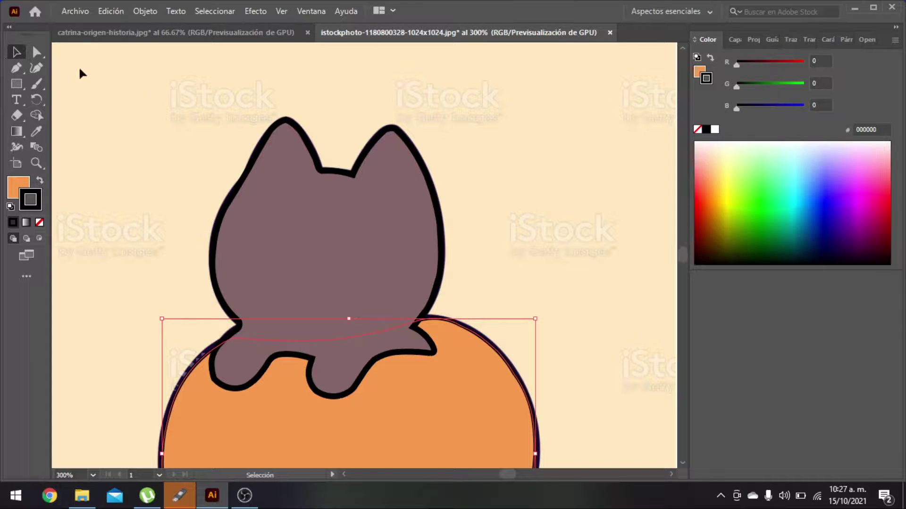
pyautogui.scroll(-2, 80, 73)
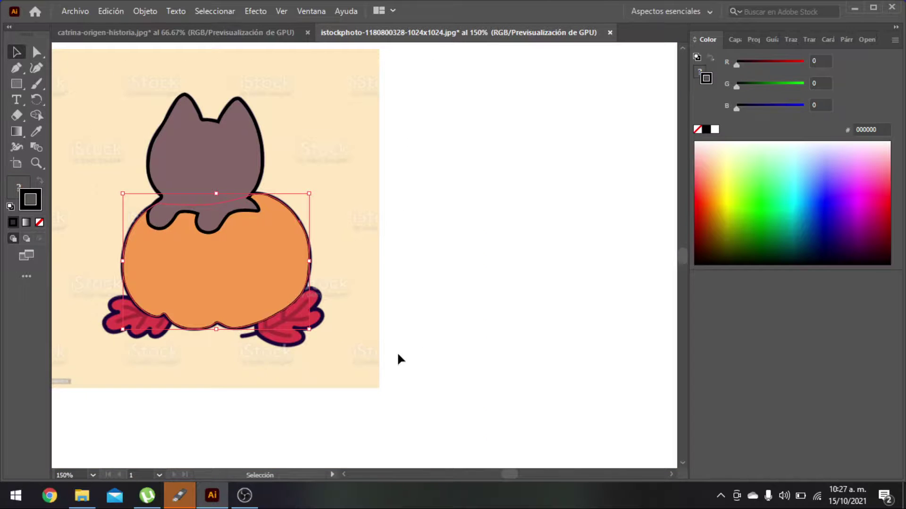
pyautogui.press('a')
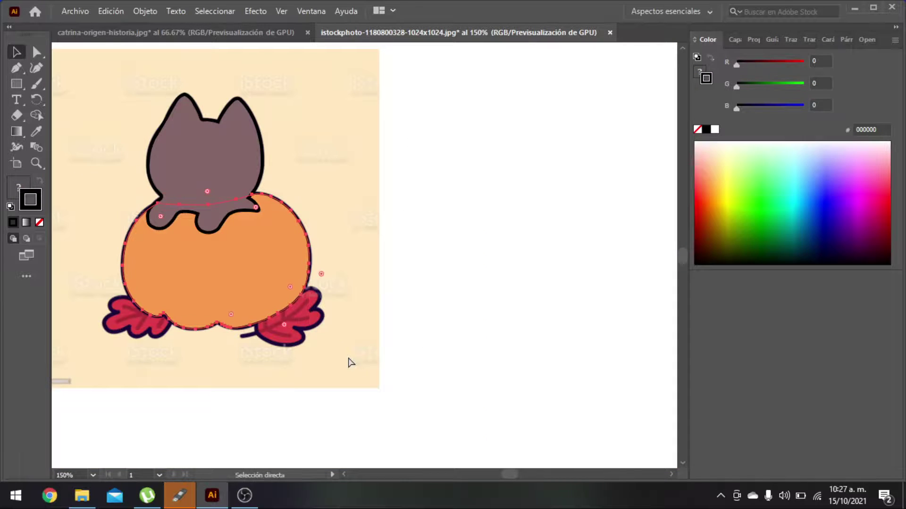
# - Deselect the pumpkin and hide the Capa 2 layer so the reference image shows
pyautogui.click(349, 362)
pyautogui.press('v')
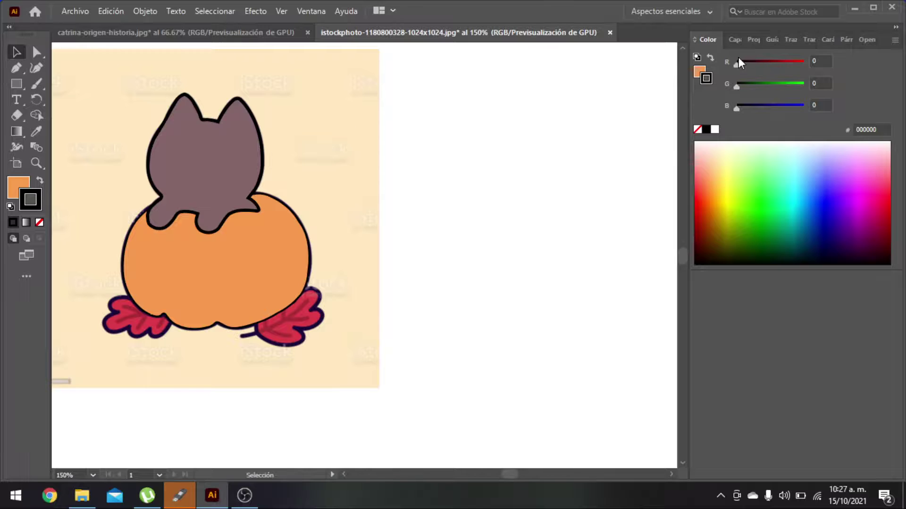
pyautogui.click(733, 39)
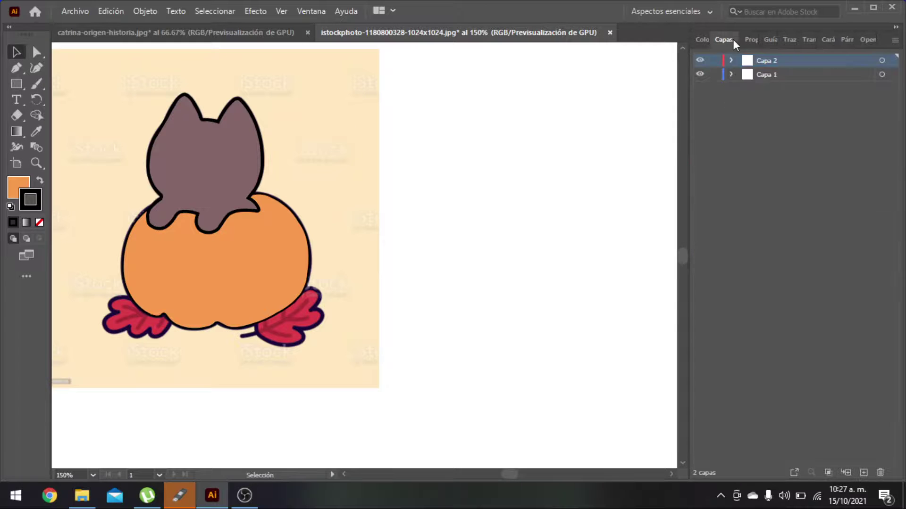
pyautogui.click(699, 60)
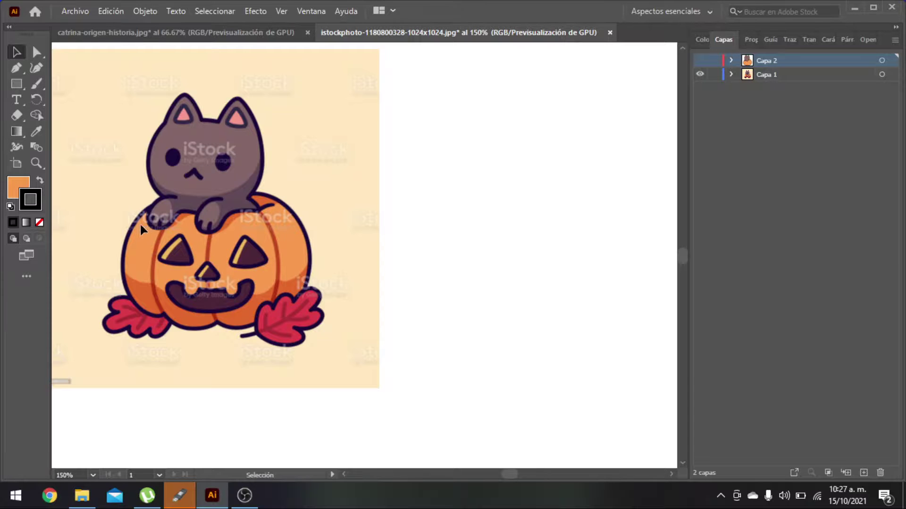
# - Add a new empty layer above Capa 2 for tracing the line details with the Pen tool
pyautogui.scroll(4, 162, 244)
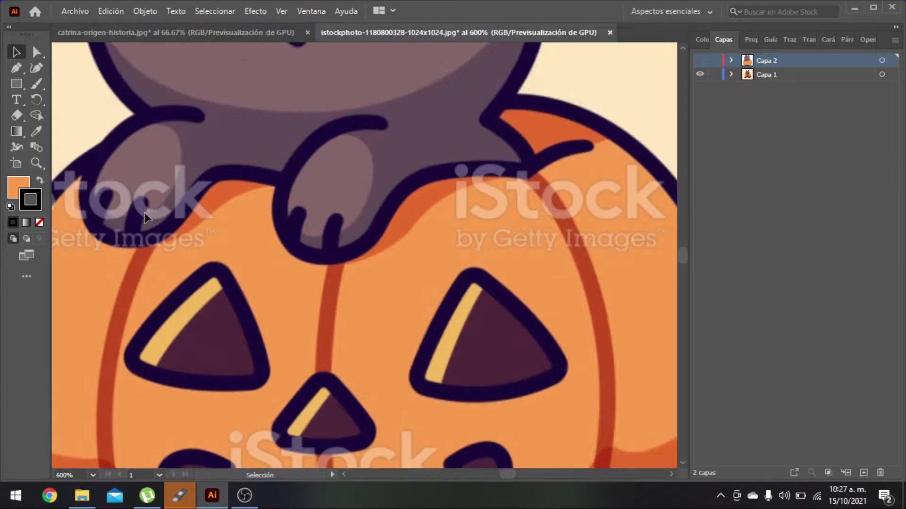
pyautogui.keyDown('ctrl'); pyautogui.hscroll(-5, 144, 217); pyautogui.keyUp('ctrl')
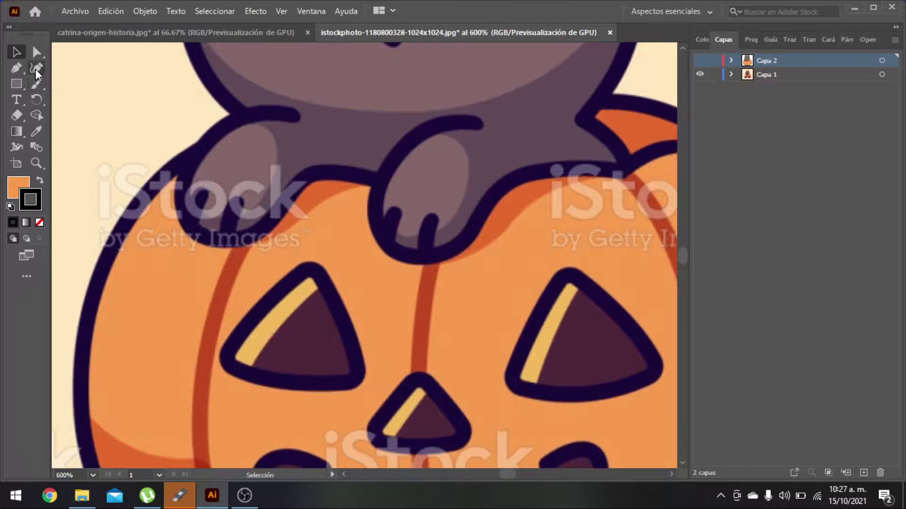
pyautogui.click(19, 68)
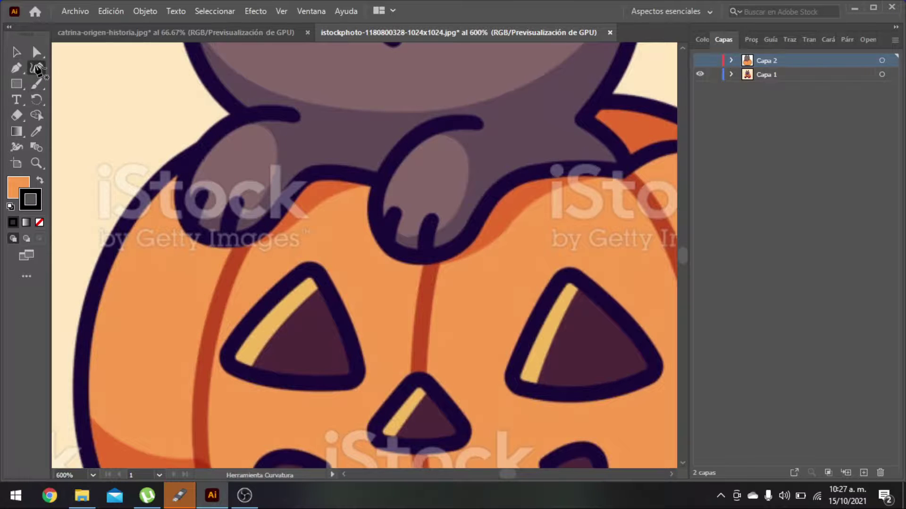
pyautogui.scroll(1, 575, 170)
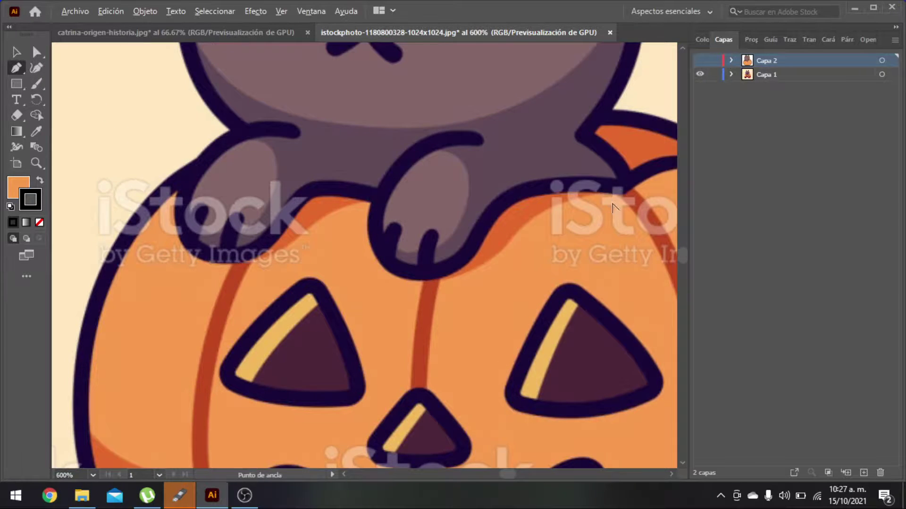
pyautogui.scroll(-2, 605, 200)
pyautogui.scroll(3, 642, 178)
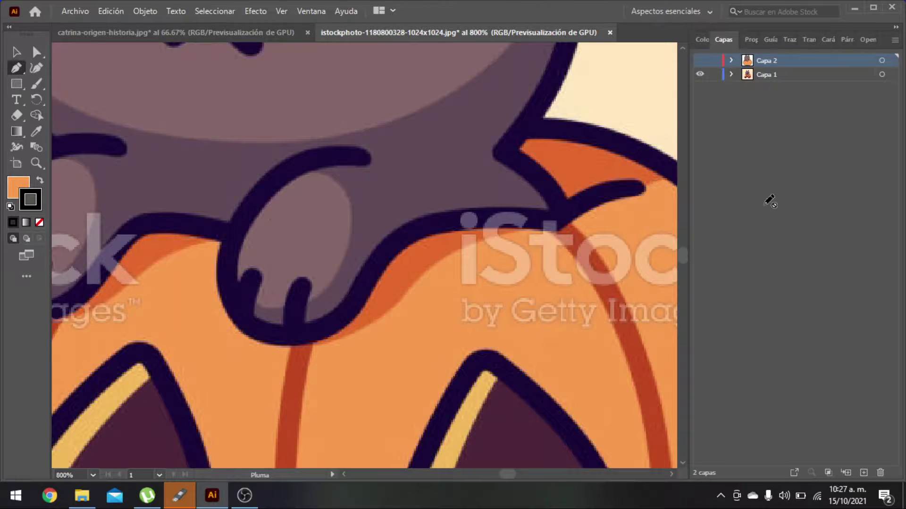
pyautogui.click(863, 473)
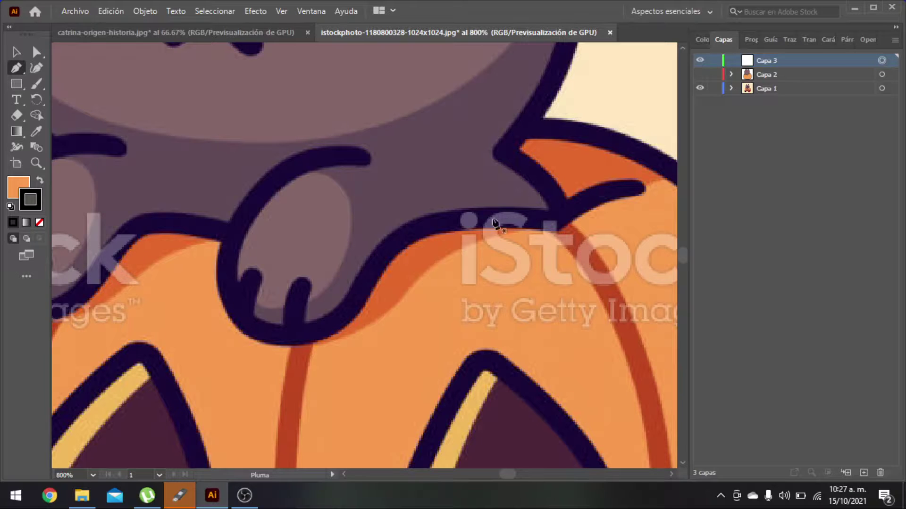
# - Trace the short curved crease on the pumpkin's upper right, beside the cat's body, as an open path without fill
pyautogui.click(639, 190)
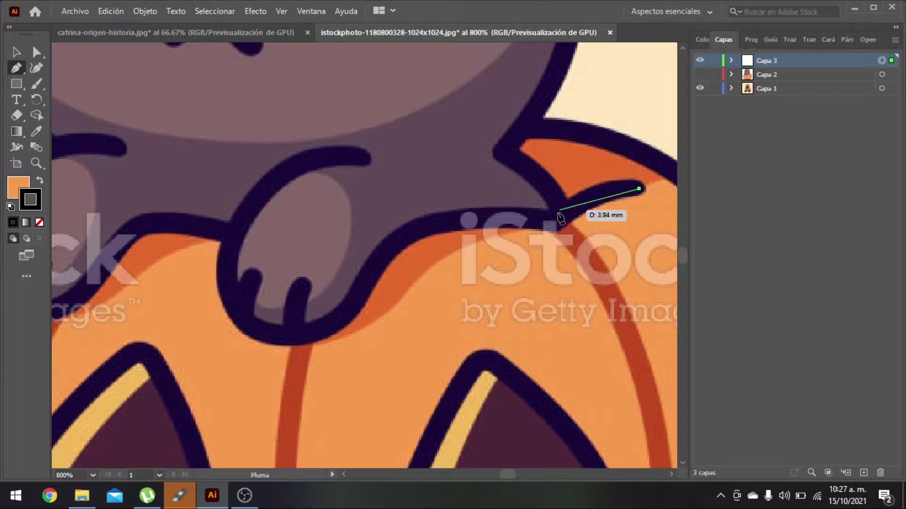
pyautogui.moveTo(564, 221); pyautogui.dragTo(519, 255)
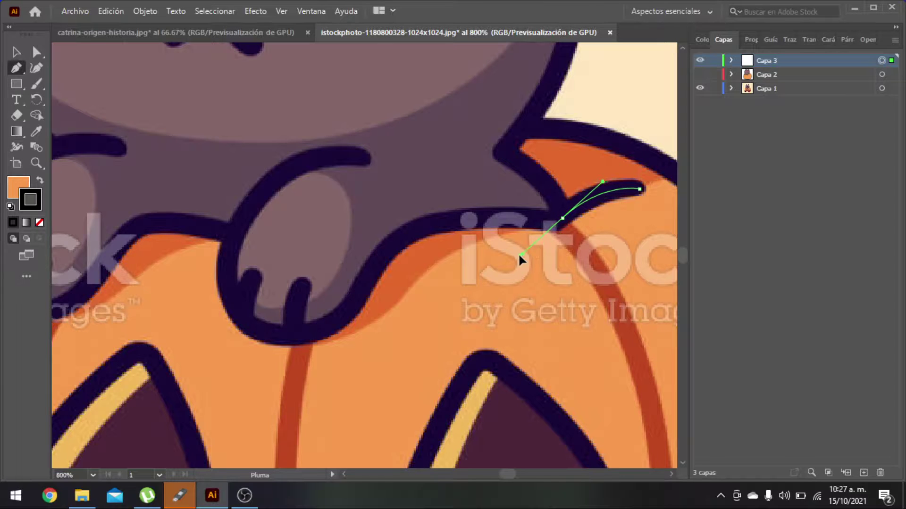
pyautogui.click(13, 191)
pyautogui.click(39, 222)
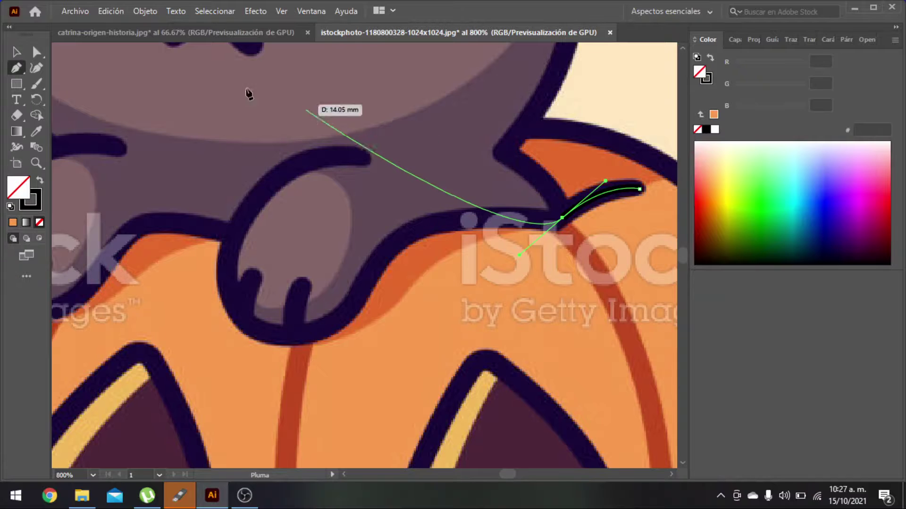
# - Give the pumpkin crease path a rounded stroke cap (Remate)
pyautogui.click(13, 55)
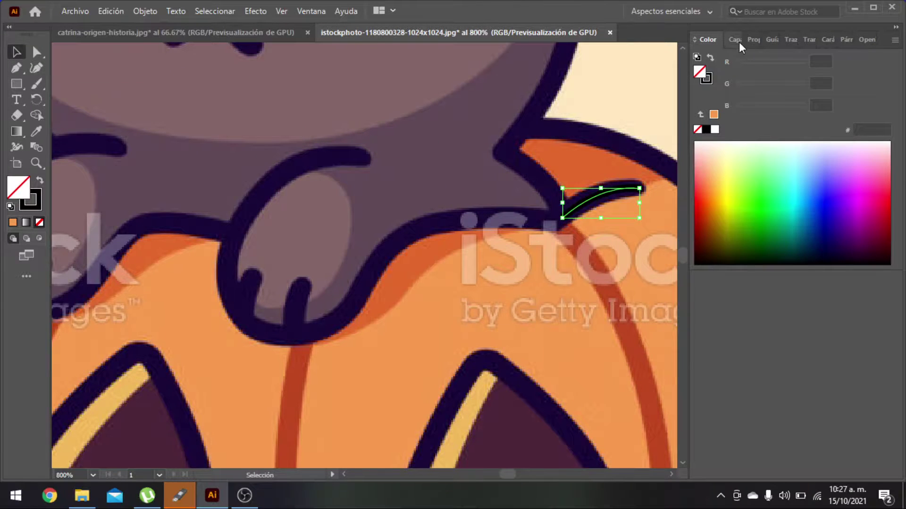
pyautogui.click(790, 41)
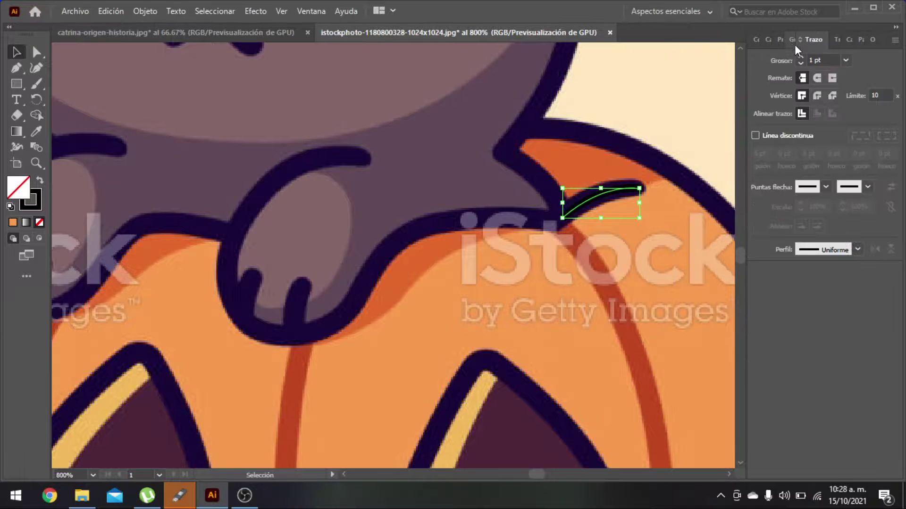
pyautogui.click(816, 78)
# - Trace the two short toe lines of the cat's right-hand paw in the image as separate open Pen paths
pyautogui.click(16, 68)
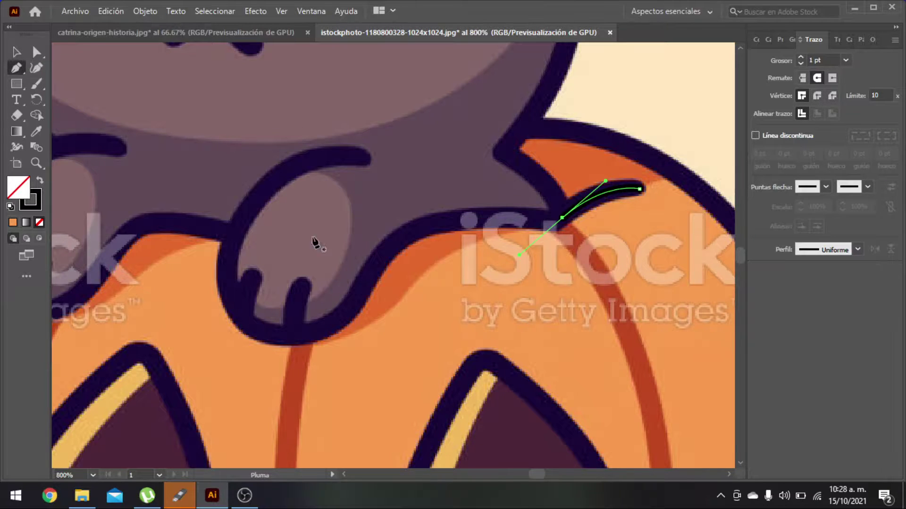
pyautogui.click(303, 286)
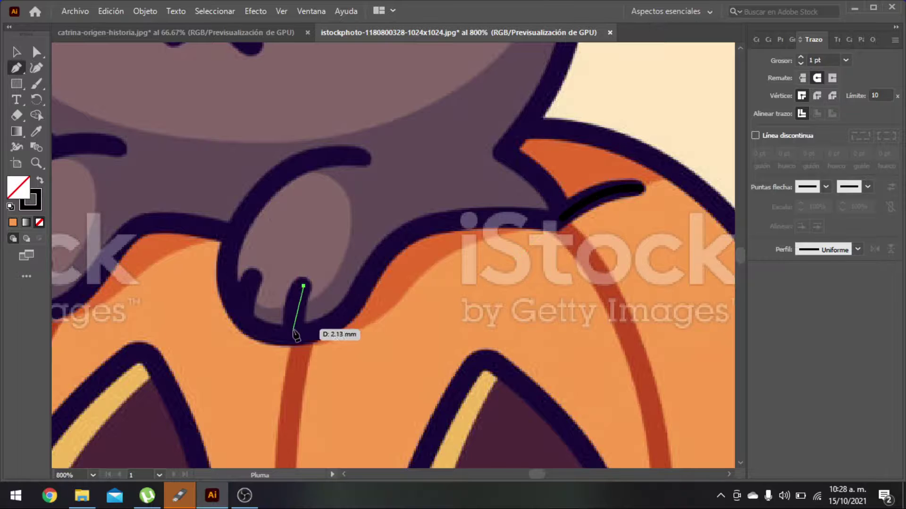
pyautogui.moveTo(292, 337); pyautogui.dragTo(287, 375)
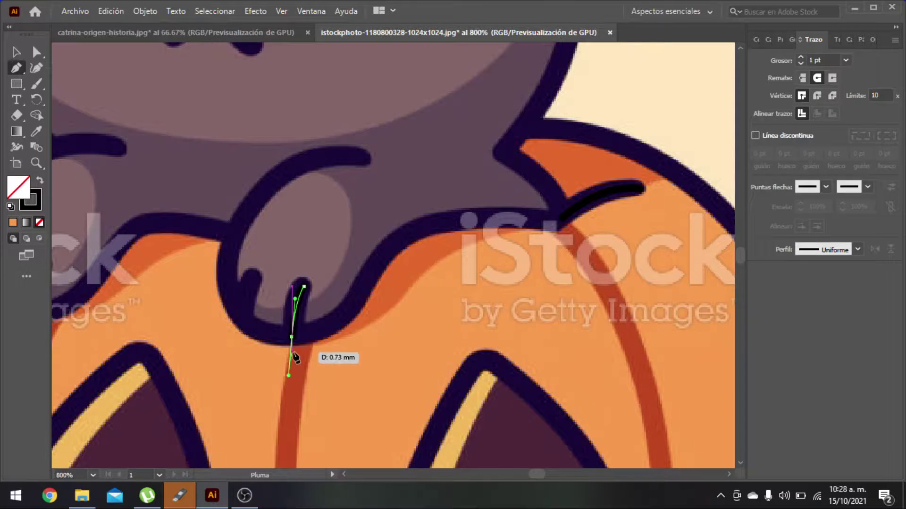
pyautogui.press('Escape')
pyautogui.click(255, 278)
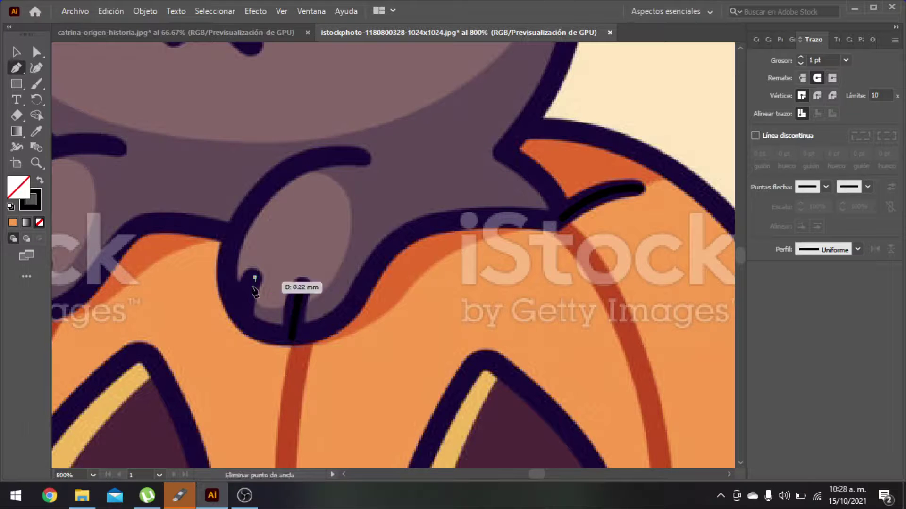
pyautogui.moveTo(241, 320); pyautogui.dragTo(247, 337)
pyautogui.press('Escape')
# - Trace the curved upper edges of both cat paws as two open Pen paths and deselect them
pyautogui.click(367, 159)
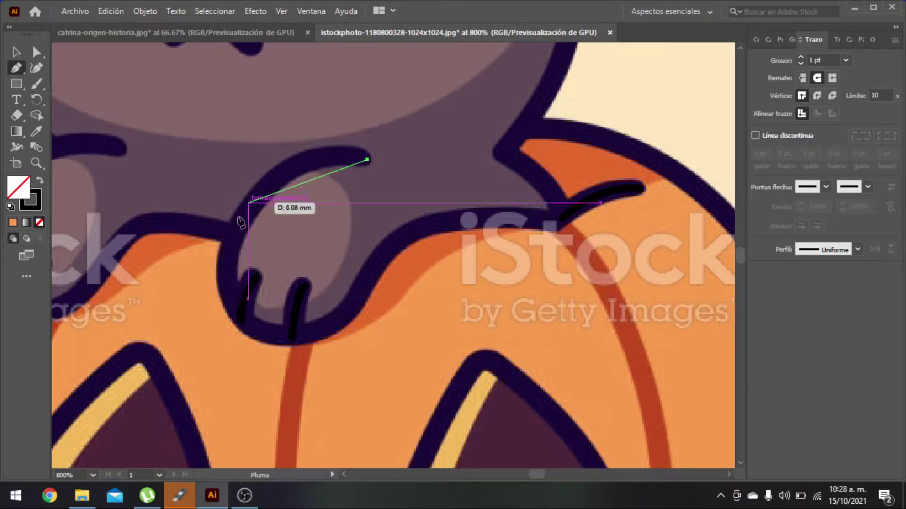
pyautogui.moveTo(233, 240); pyautogui.dragTo(187, 350)
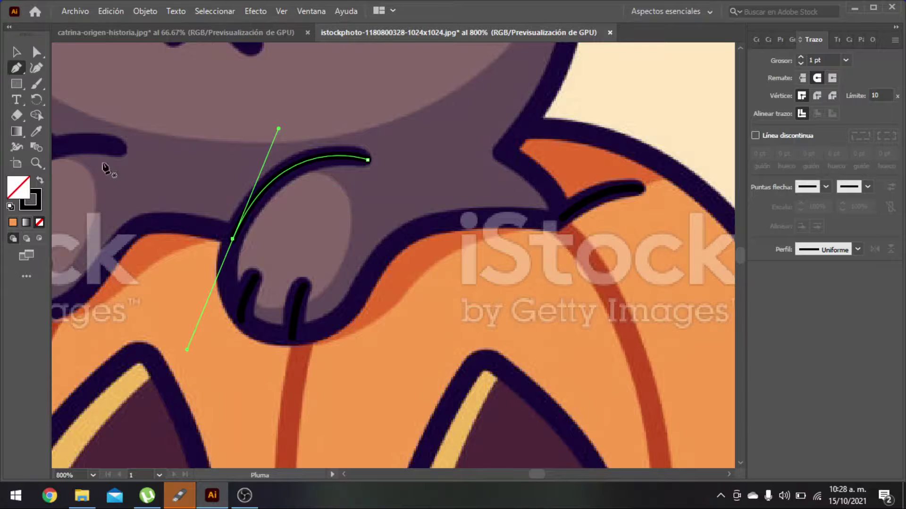
pyautogui.scroll(3, 91, 192)
pyautogui.scroll(-2, 146, 204)
pyautogui.hscroll(-2, 180, 194)
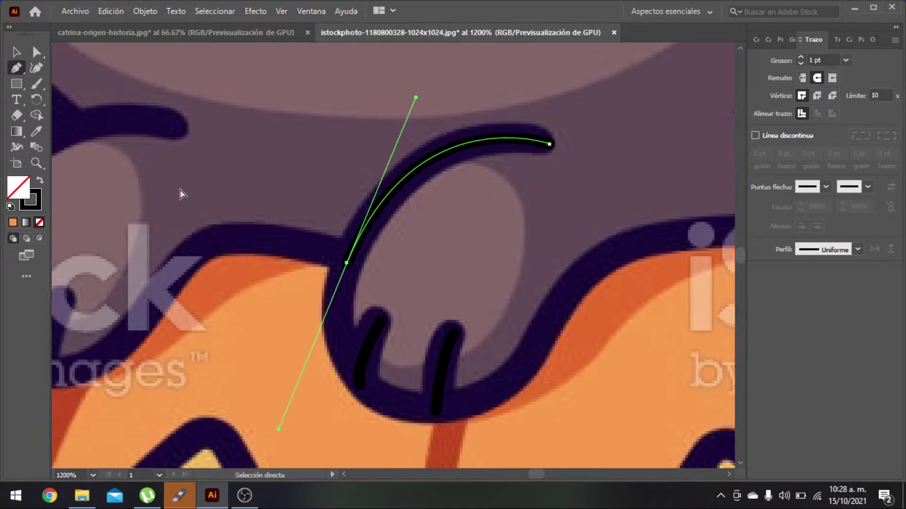
pyautogui.hscroll(-2, 182, 184)
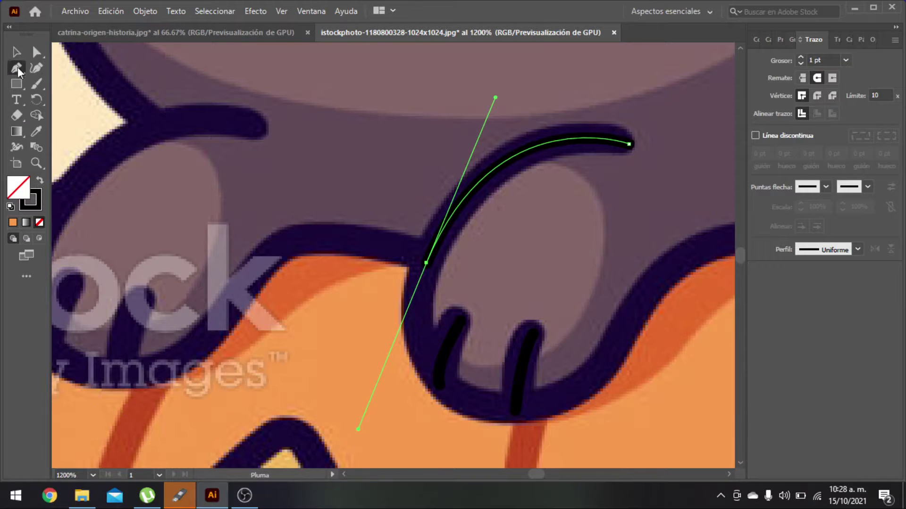
pyautogui.moveTo(257, 128)
pyautogui.mouseDown()
pyautogui.moveTo(157, 130)
pyautogui.moveTo(121, 152)
pyautogui.moveTo(95, 153)
pyautogui.mouseUp()
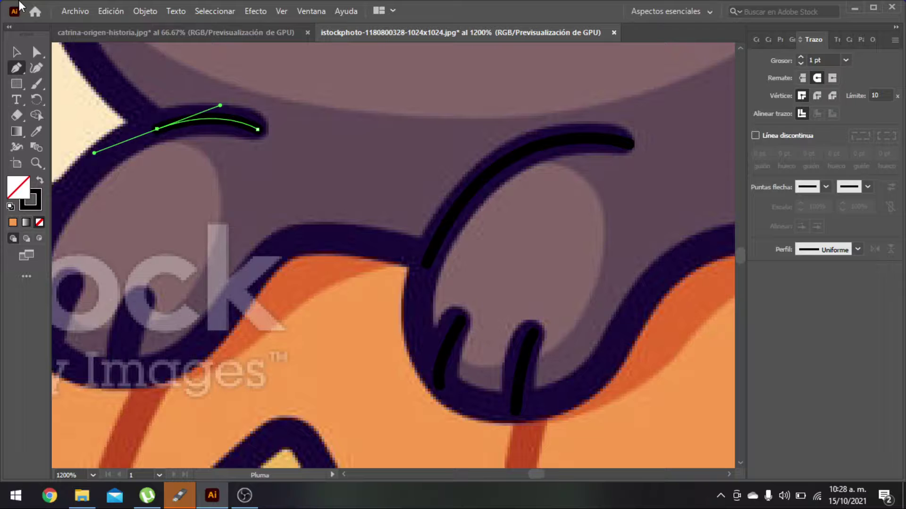
pyautogui.click(16, 52)
pyautogui.click(303, 152)
# - Trace the cat's mouth with two curved Pen paths that meet at its upper point
pyautogui.scroll(-6, 303, 152)
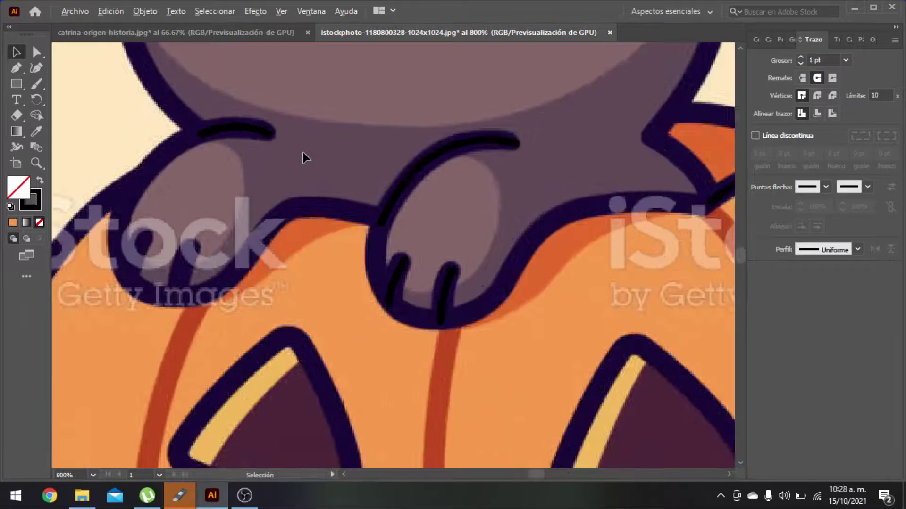
pyautogui.scroll(2, 331, 141)
pyautogui.scroll(2, 357, 124)
pyautogui.scroll(-4, 349, 118)
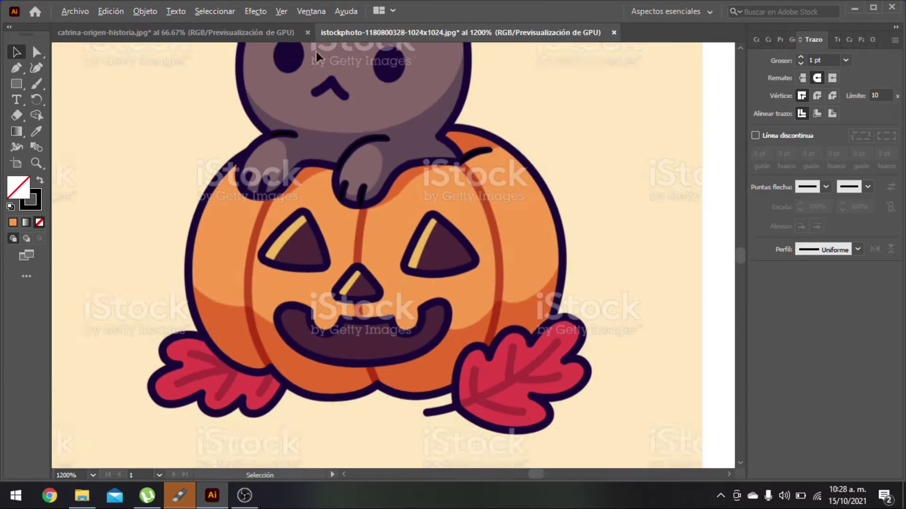
pyautogui.scroll(2, 318, 85)
pyautogui.scroll(1, 327, 190)
pyautogui.scroll(1, 327, 191)
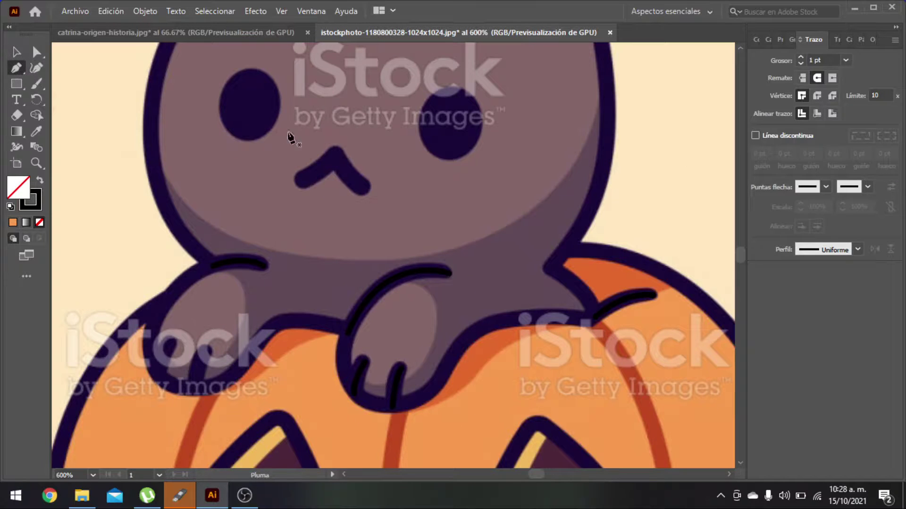
pyautogui.click(338, 155)
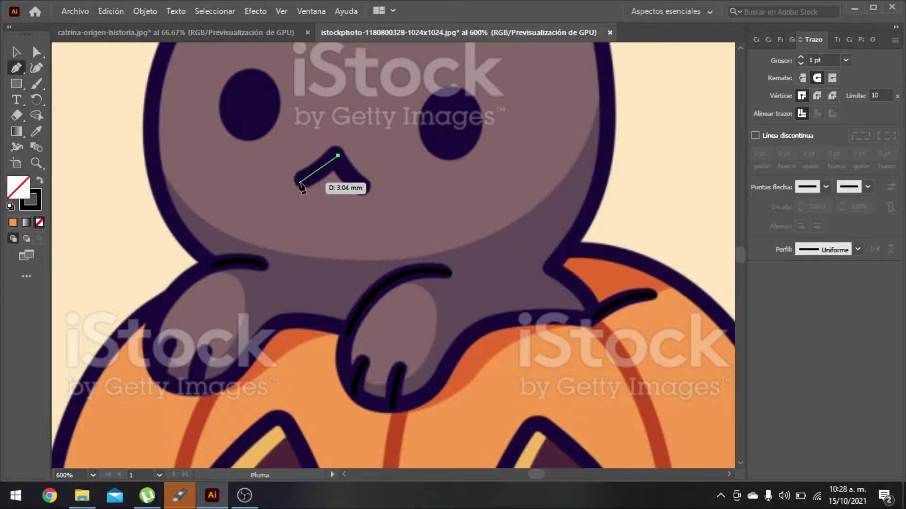
pyautogui.moveTo(302, 181); pyautogui.dragTo(265, 188)
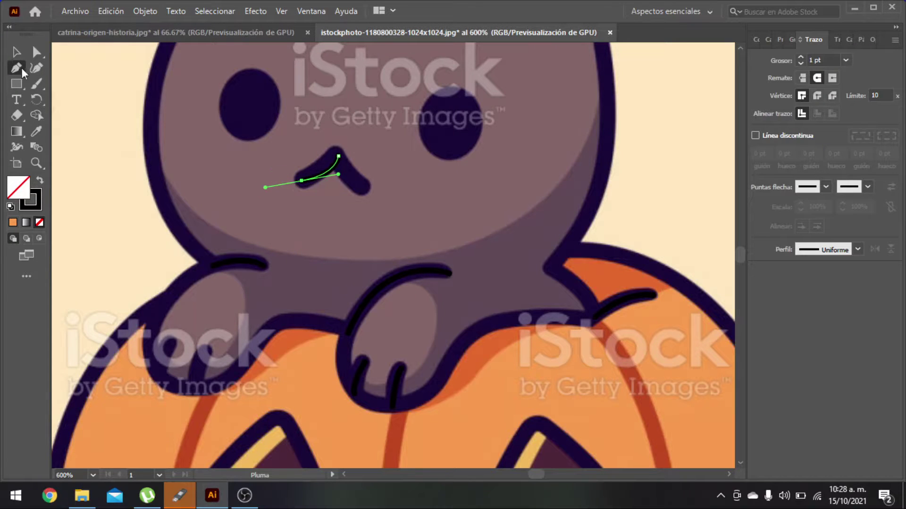
pyautogui.click(365, 186)
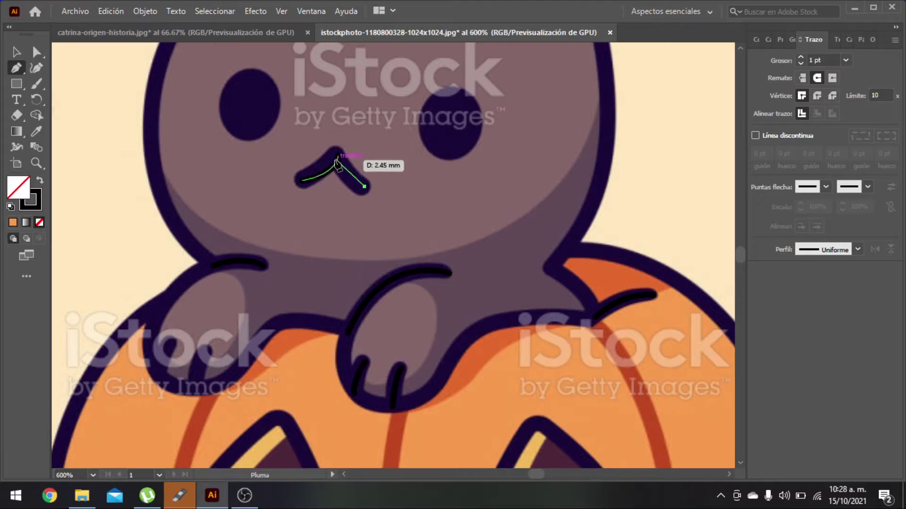
pyautogui.moveTo(339, 157); pyautogui.dragTo(331, 130)
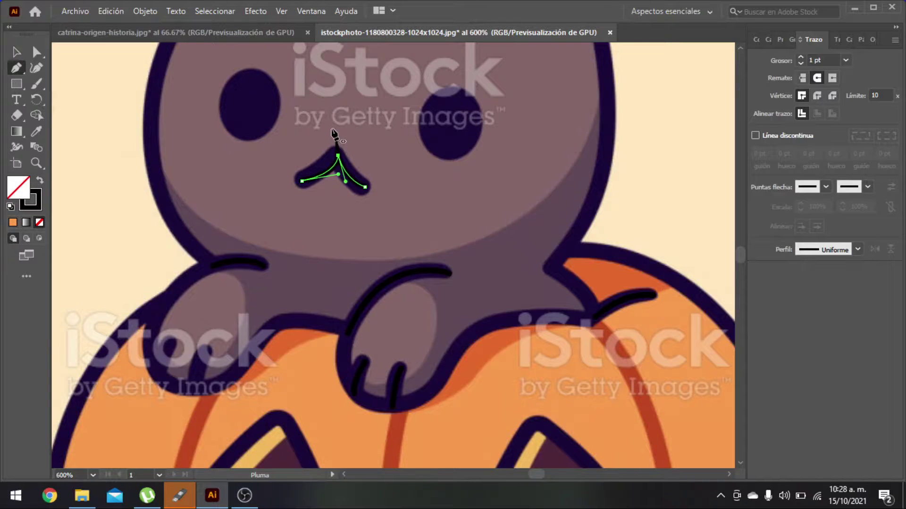
# - Draw an unfilled ellipse over the cat's left-hand eye in the image and resize it to match the eye's outline
pyautogui.click(21, 83)
pyautogui.moveTo(19, 85); pyautogui.dragTo(72, 101)
pyautogui.moveTo(233, 76); pyautogui.dragTo(278, 136)
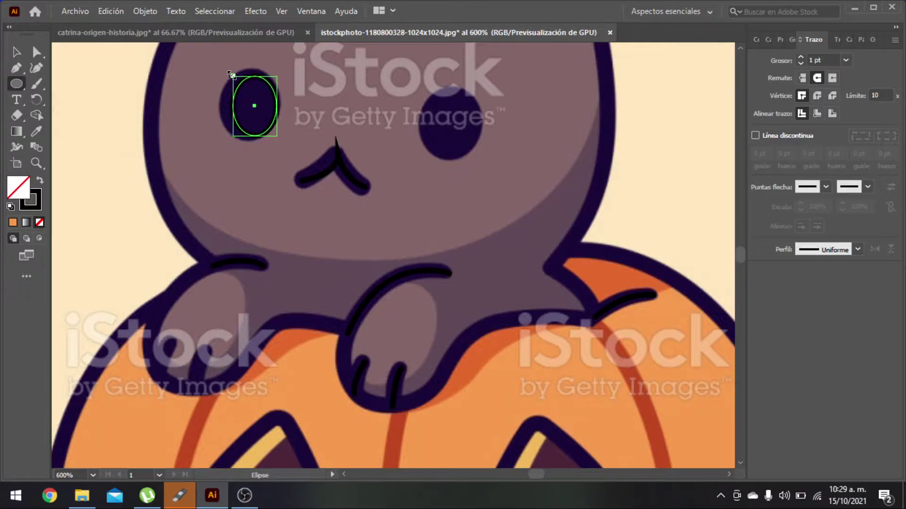
pyautogui.moveTo(232, 74); pyautogui.dragTo(223, 70)
pyautogui.scroll(2, 291, 113)
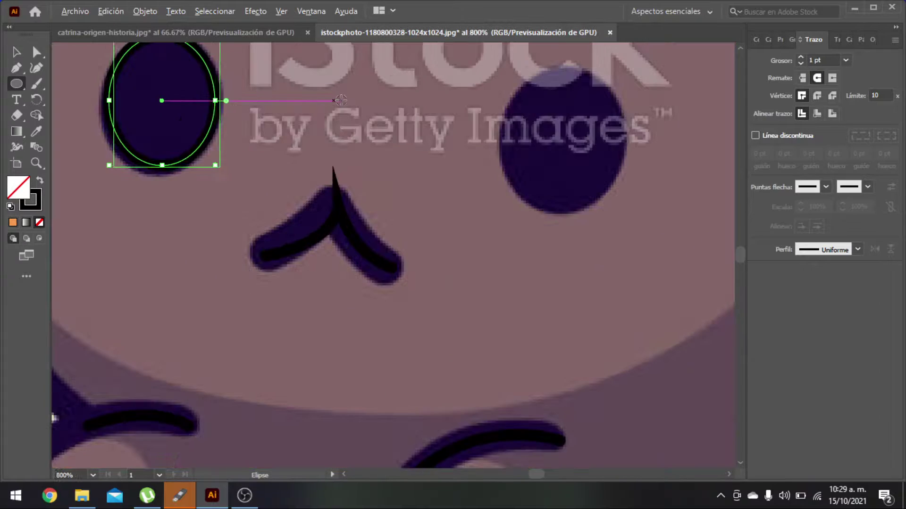
pyautogui.scroll(1, 209, 113)
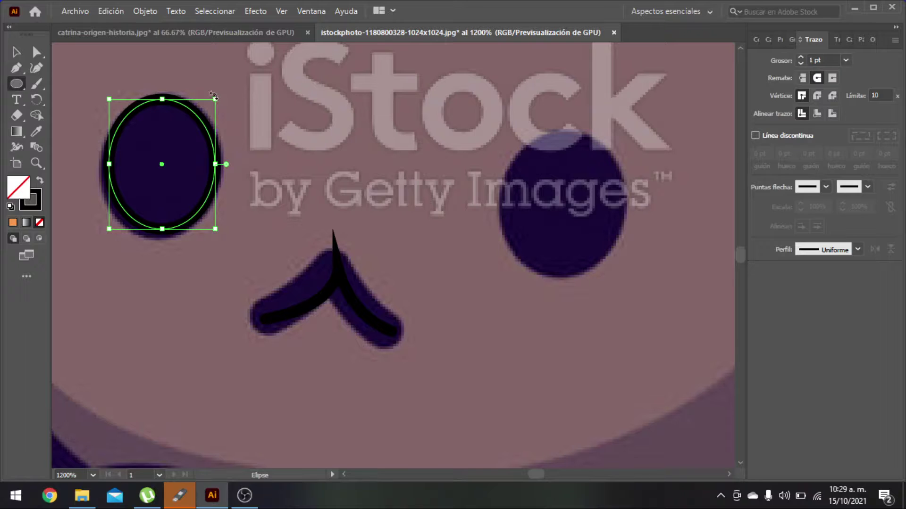
pyautogui.moveTo(216, 99); pyautogui.dragTo(221, 94)
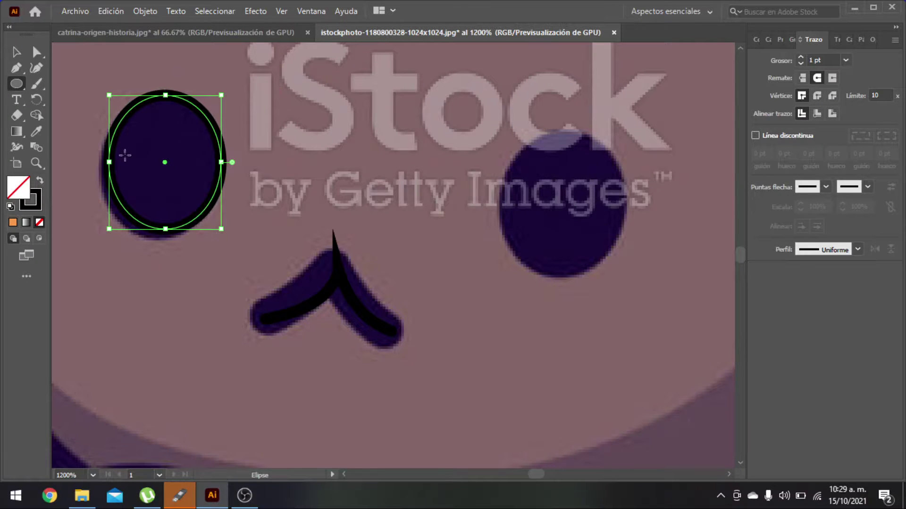
pyautogui.moveTo(109, 162); pyautogui.dragTo(99, 162)
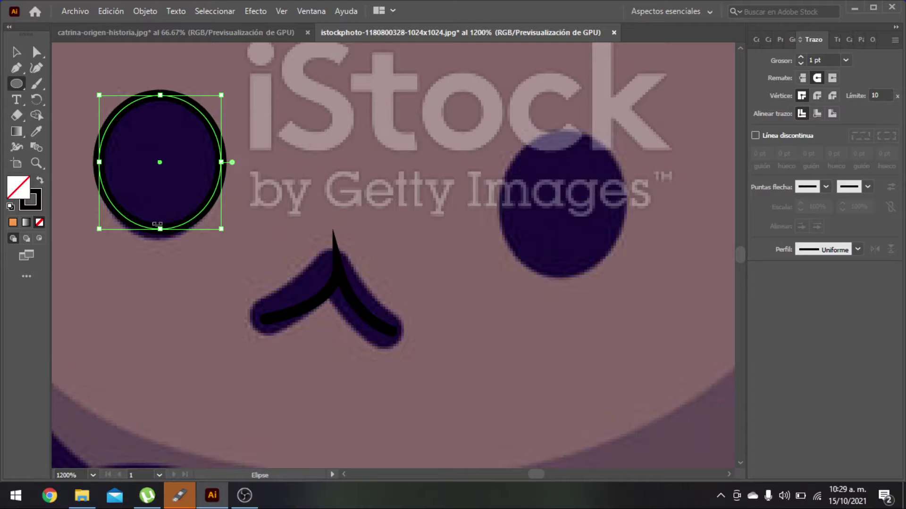
pyautogui.moveTo(160, 229); pyautogui.dragTo(160, 238)
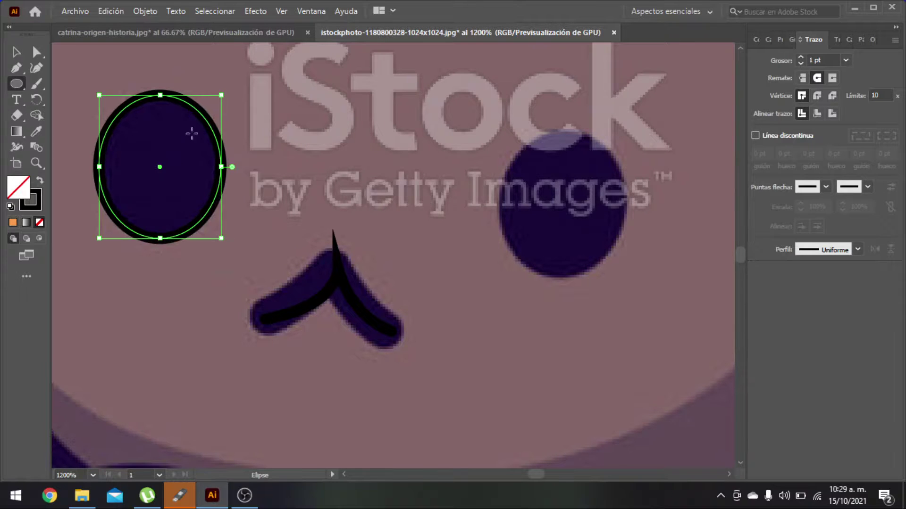
pyautogui.moveTo(160, 94); pyautogui.dragTo(160, 90)
# - Duplicate the eye ellipse and place the copy over the cat's right-hand eye in the image
pyautogui.hotkey('ctrl', 'c')
pyautogui.hotkey('ctrl', 'v')
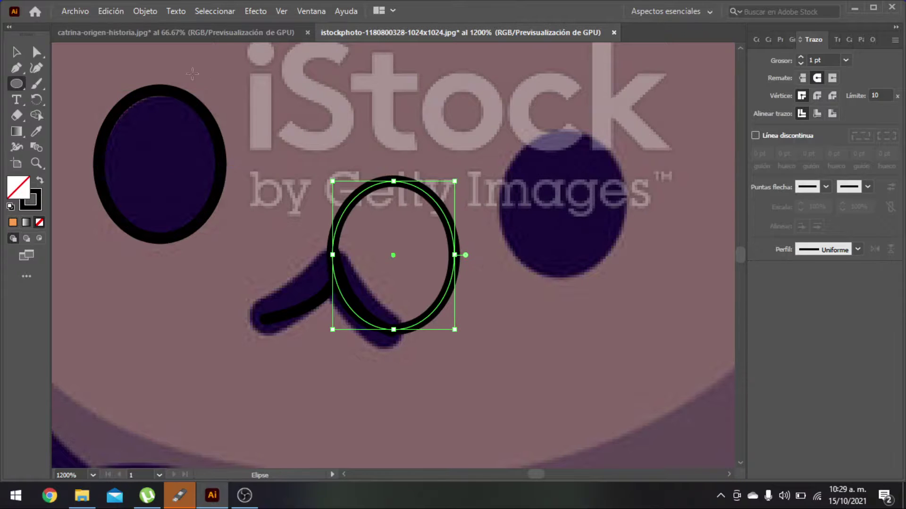
pyautogui.click(17, 53)
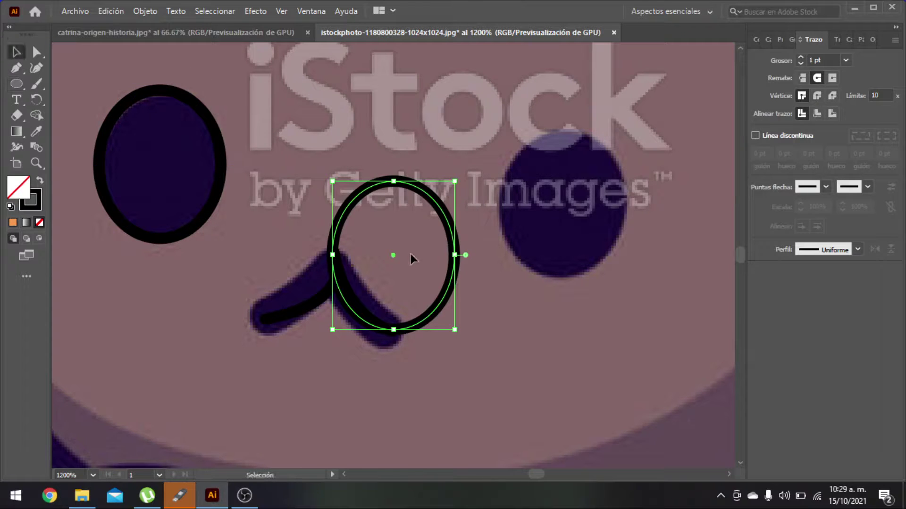
pyautogui.moveTo(401, 256); pyautogui.dragTo(565, 206)
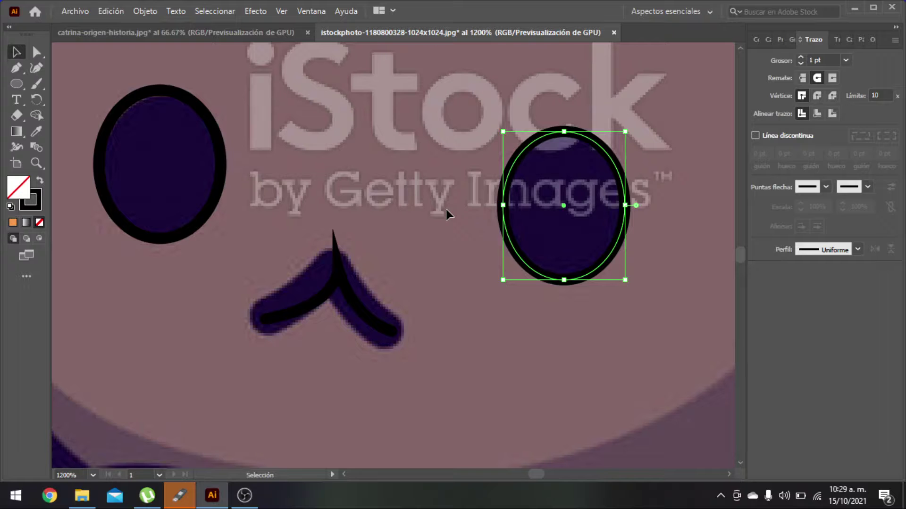
# - Trace the dark inner-ear outline of the left-hand ear in the image as a closed five-point Pen path
pyautogui.scroll(-5, 446, 208)
pyautogui.scroll(1, 418, 138)
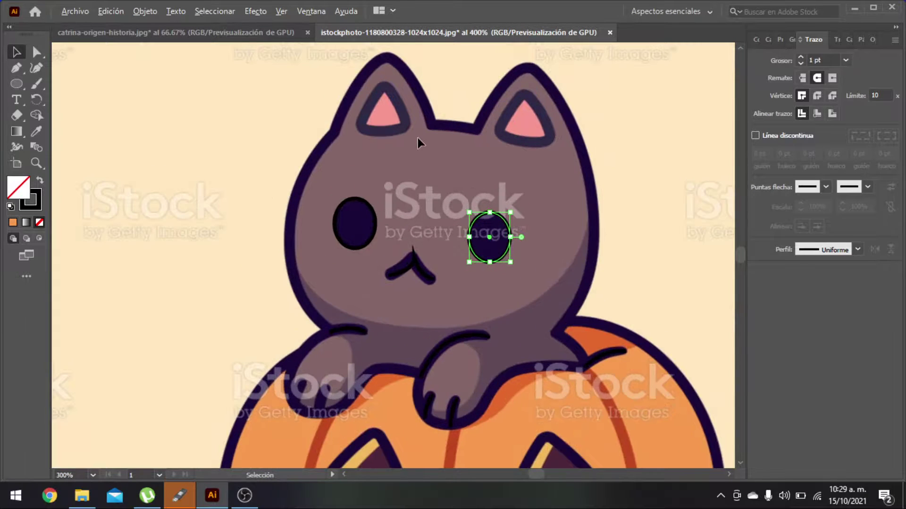
pyautogui.scroll(2, 452, 98)
pyautogui.scroll(1, 380, 101)
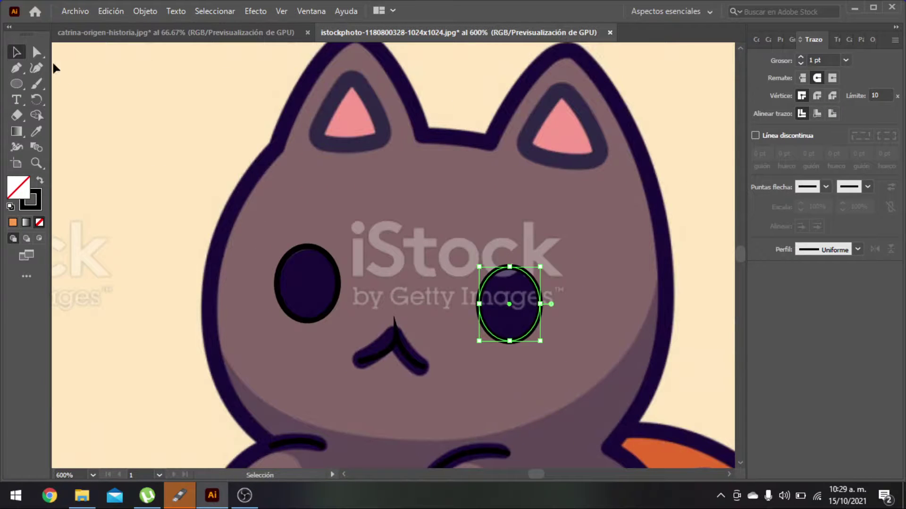
pyautogui.click(16, 70)
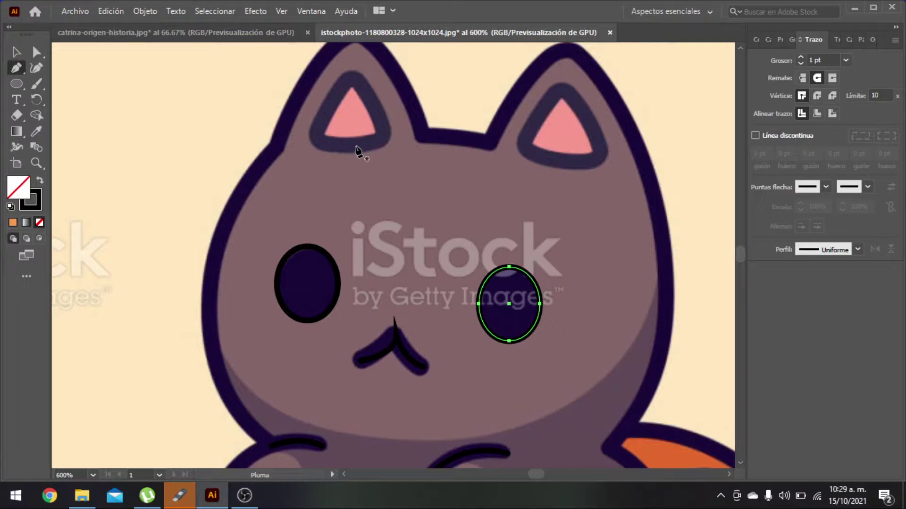
pyautogui.click(317, 136)
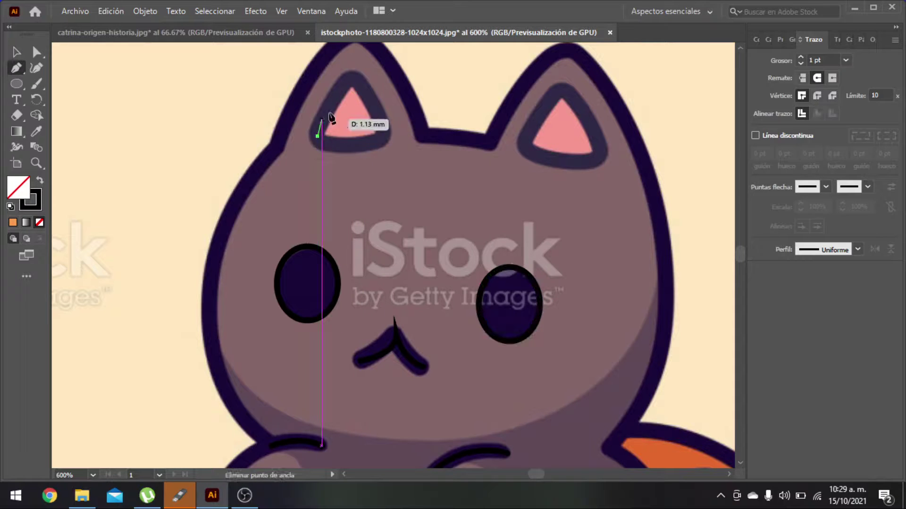
pyautogui.click(351, 79)
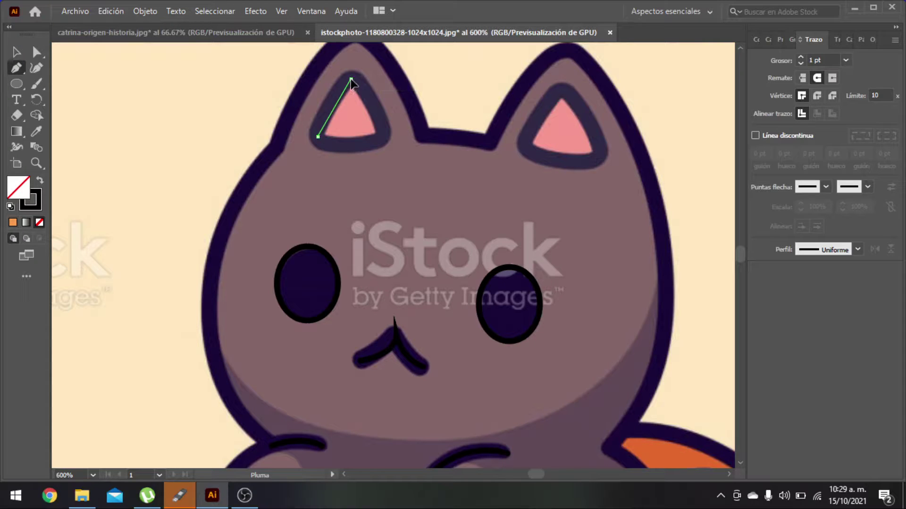
pyautogui.hotkey('ctrl', 'z')
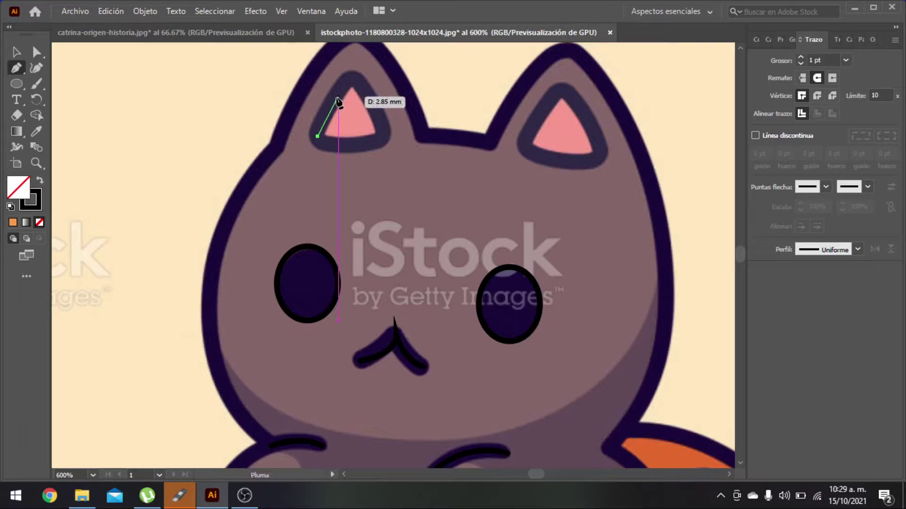
pyautogui.click(369, 97)
pyautogui.click(383, 122)
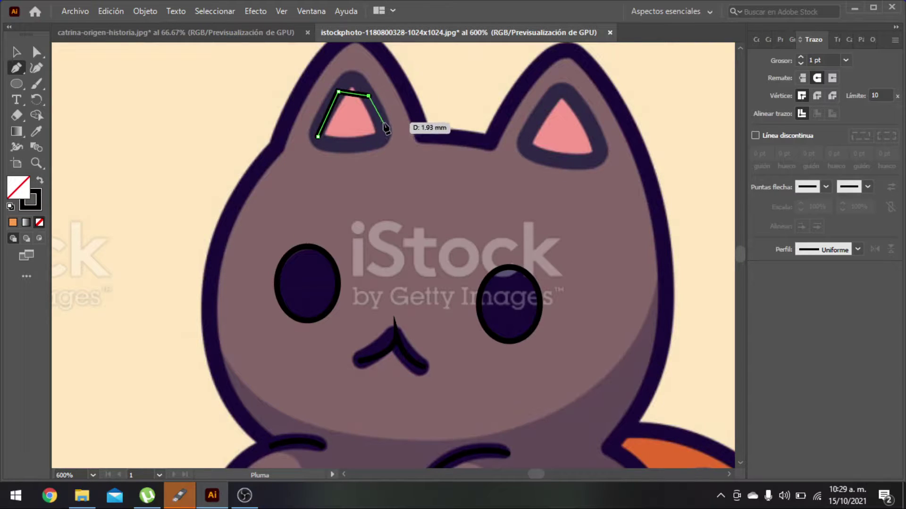
pyautogui.click(368, 143)
pyautogui.click(317, 137)
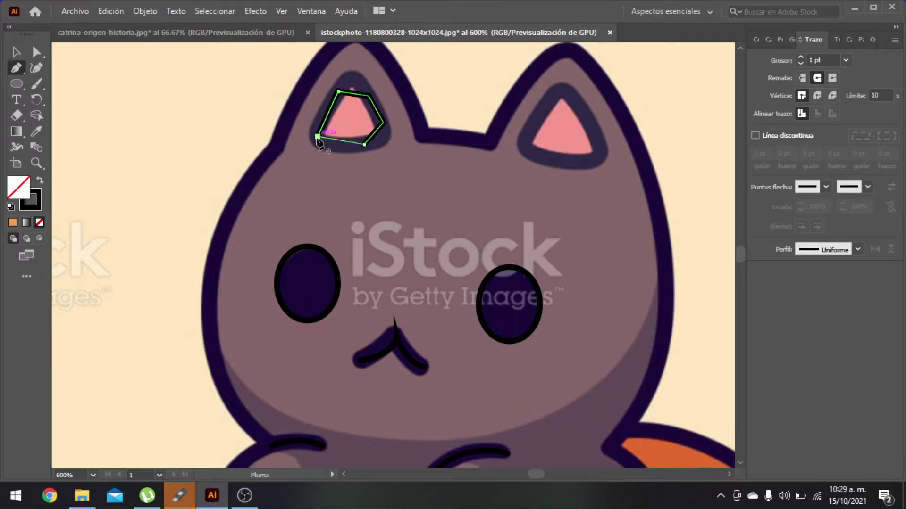
# - Trace the dark inner-ear outline of the right-hand ear in the image as a closed five-point Pen path
pyautogui.click(522, 145)
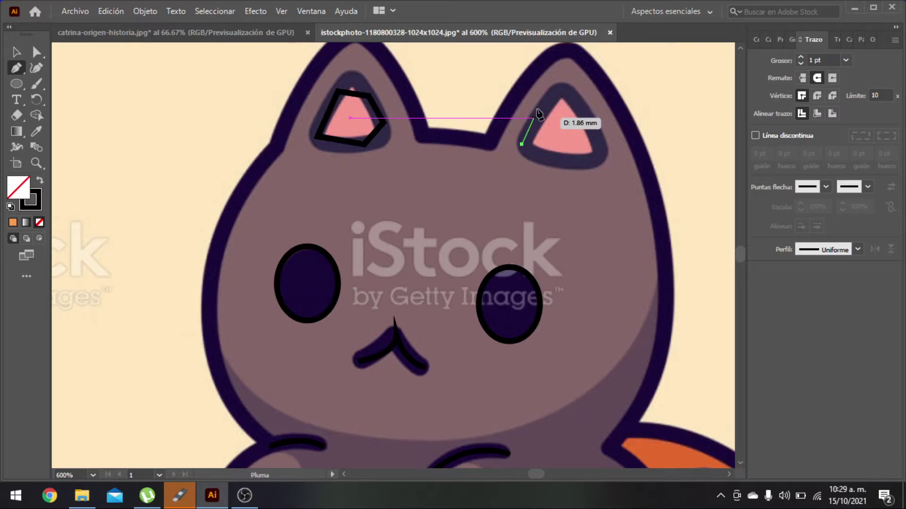
pyautogui.click(550, 100)
pyautogui.click(575, 100)
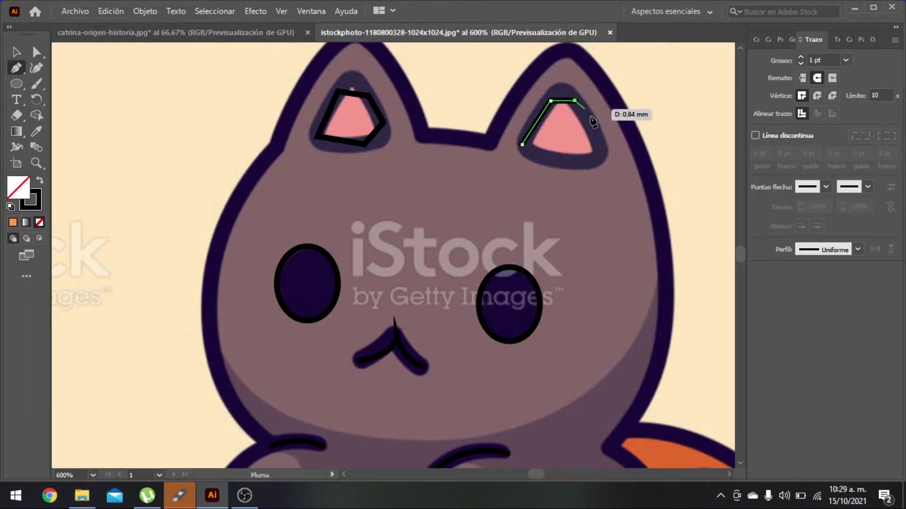
pyautogui.click(598, 140)
pyautogui.click(576, 161)
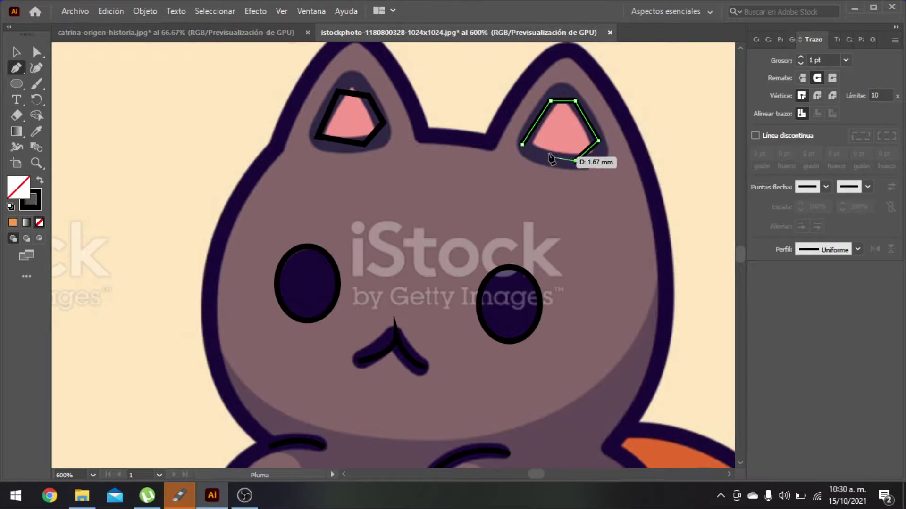
pyautogui.click(522, 144)
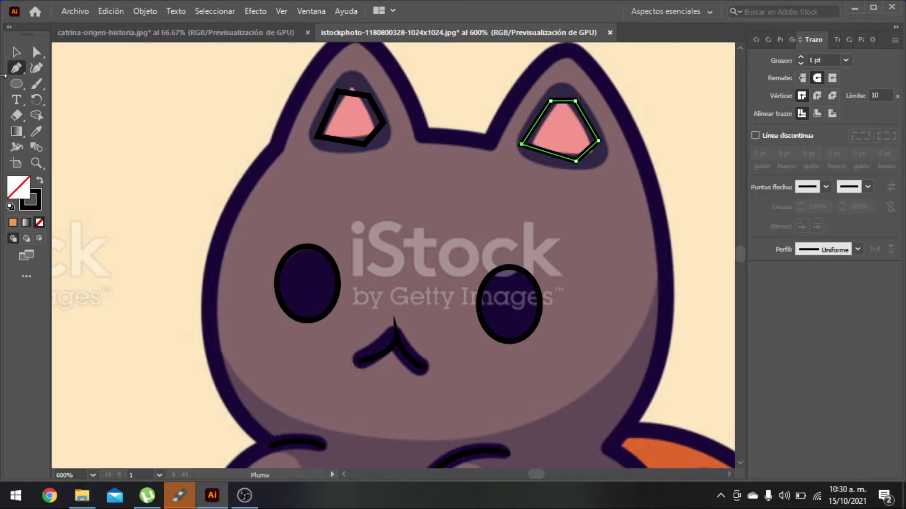
# - Reshape the left-hand inner-ear path with the Curvature tool, rounding its tip and bowing its lower edge to follow the dark outline
pyautogui.click(37, 68)
pyautogui.scroll(3, 348, 118)
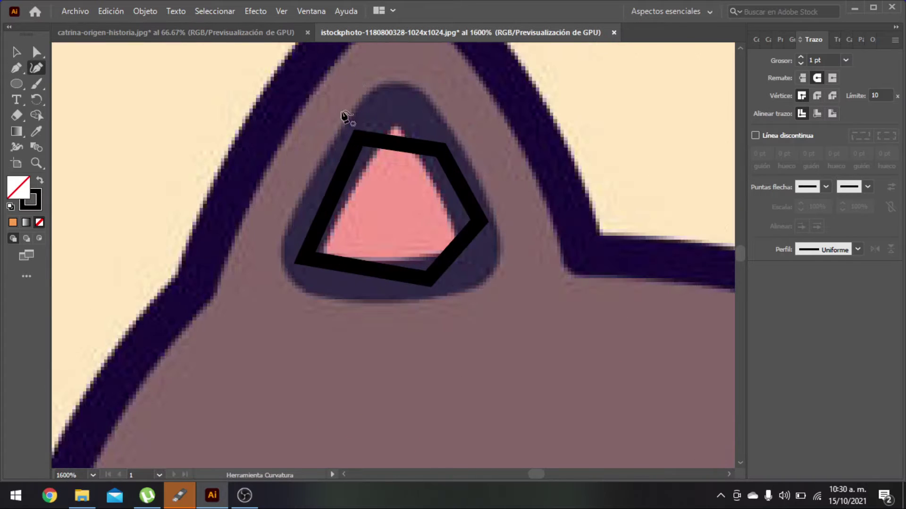
pyautogui.click(397, 144)
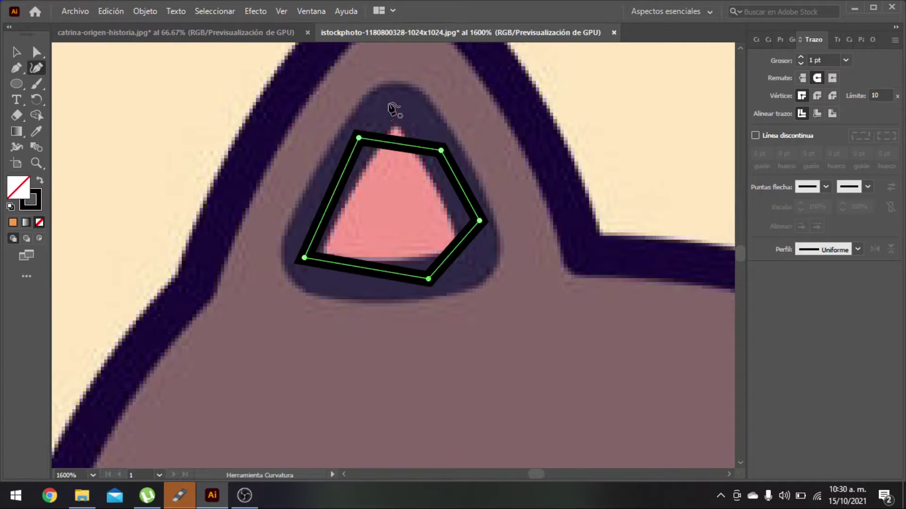
pyautogui.moveTo(398, 144); pyautogui.dragTo(396, 102)
pyautogui.click(335, 187)
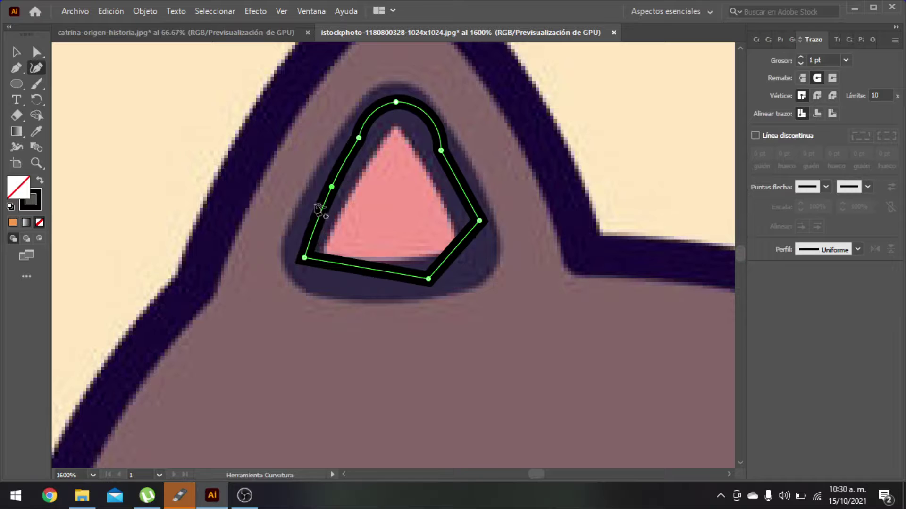
pyautogui.moveTo(304, 259); pyautogui.dragTo(303, 263)
pyautogui.moveTo(357, 267); pyautogui.dragTo(357, 279)
# - Round the lower-right corner of the left-hand inner-ear path, adjust its right side and remove the extra anchor on its left side
pyautogui.click(438, 277)
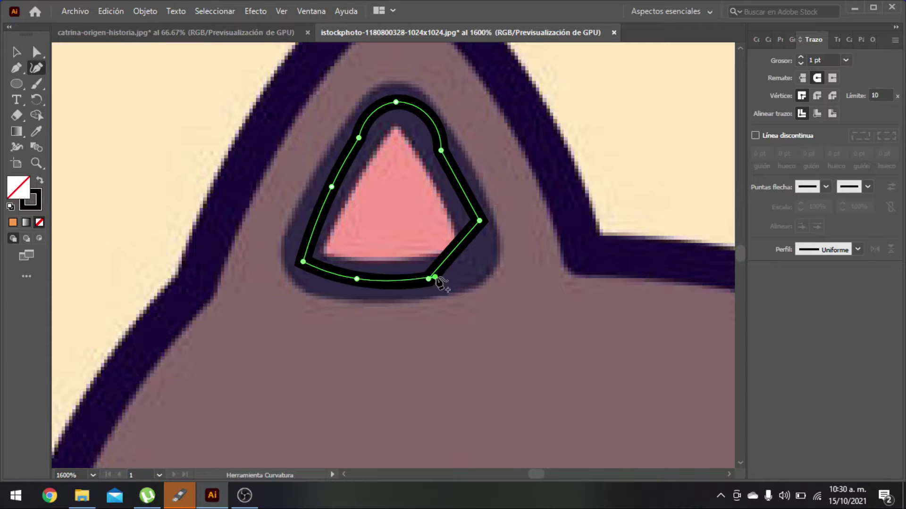
pyautogui.hotkey('ctrl', 'z')
pyautogui.moveTo(428, 279); pyautogui.dragTo(482, 258)
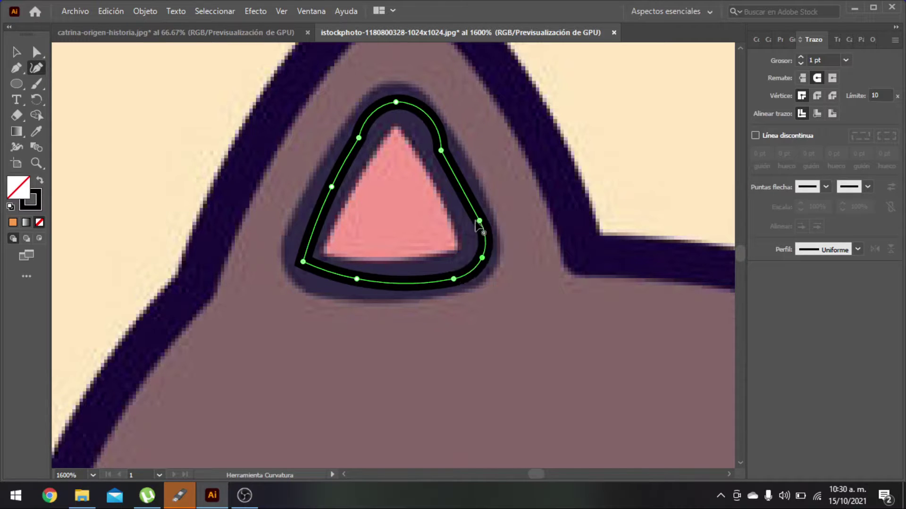
pyautogui.moveTo(440, 150); pyautogui.dragTo(467, 197)
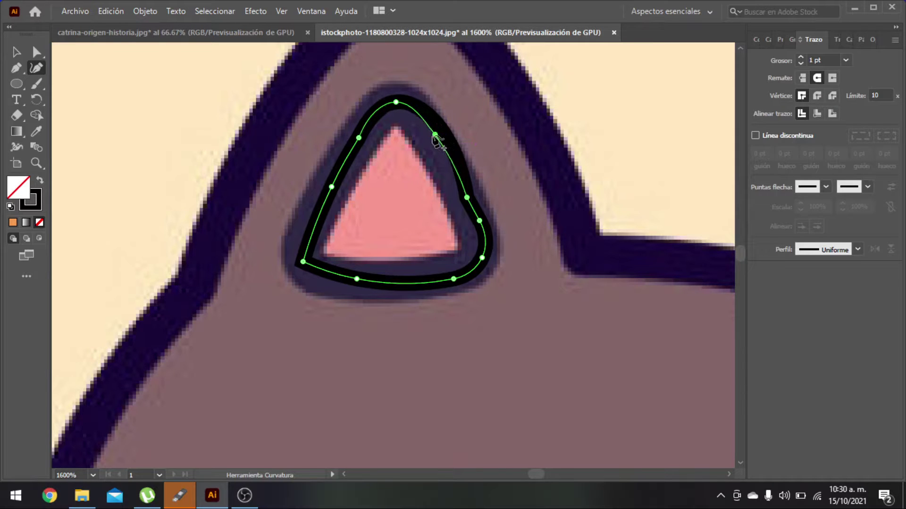
pyautogui.click(435, 135)
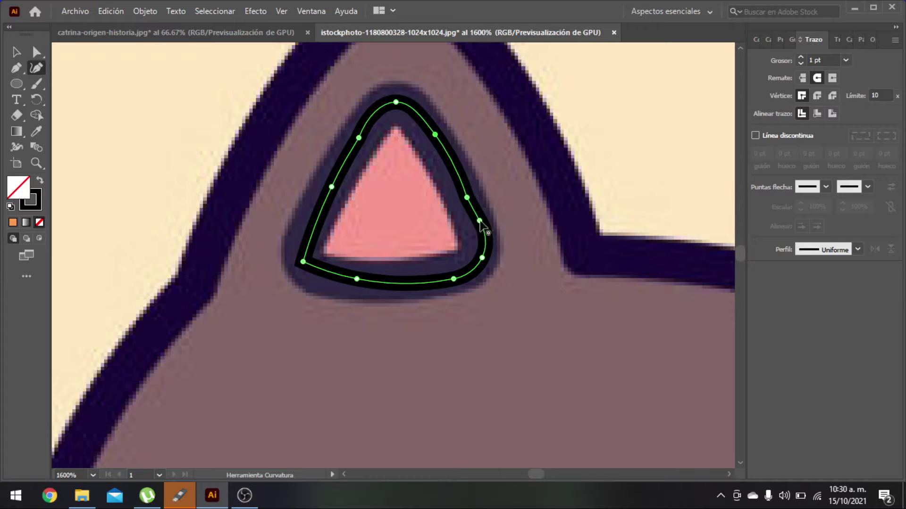
pyautogui.moveTo(480, 225); pyautogui.dragTo(460, 186)
pyautogui.hotkey('ctrl', 'z')
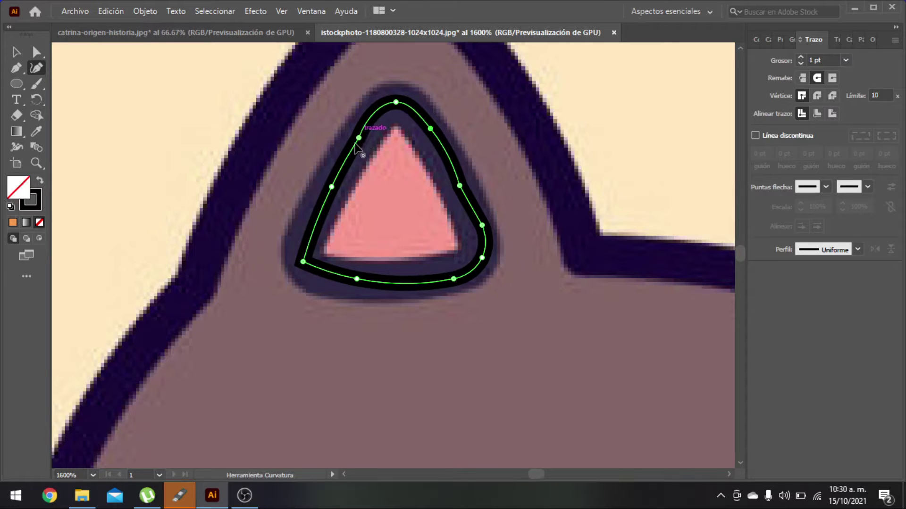
pyautogui.click(332, 187)
pyautogui.press('Delete')
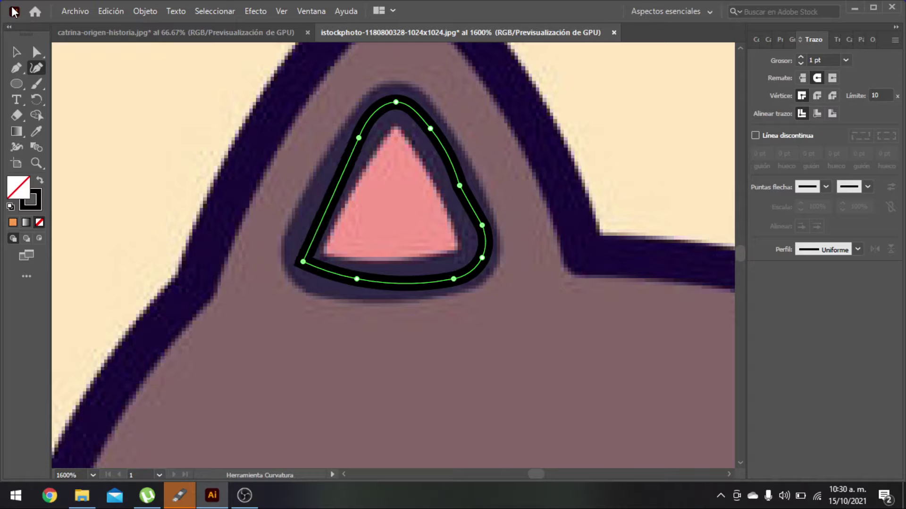
# - Delete the reshaped inner-ear path of the left-hand ear
pyautogui.click(15, 52)
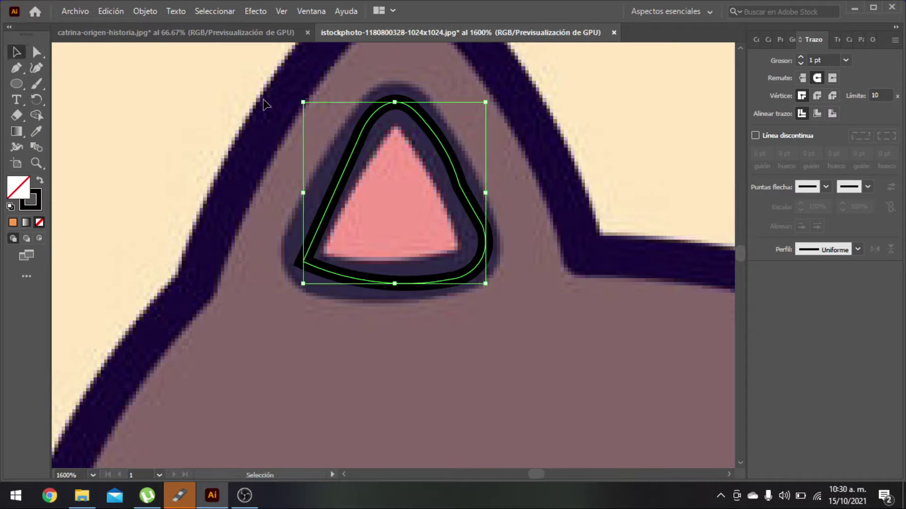
pyautogui.press('Delete')
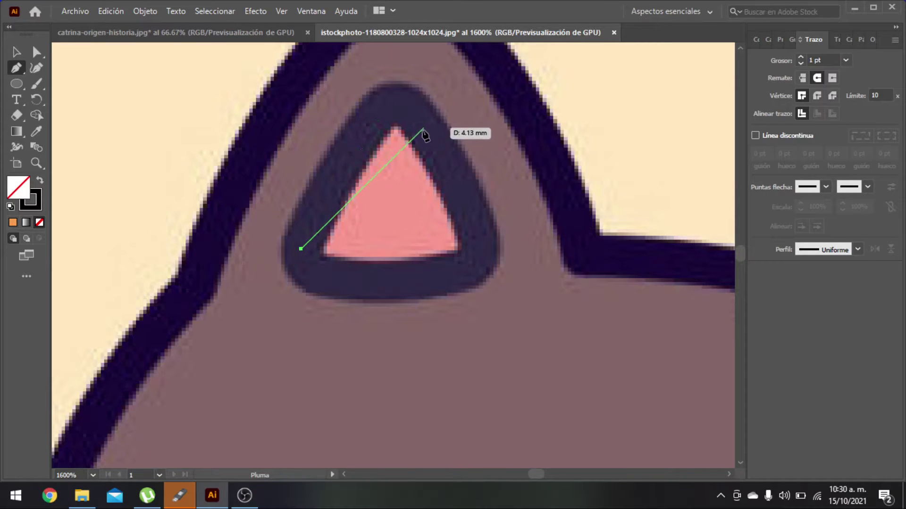
# - Trace the dark inner-ear outline of the left-hand ear as a closed Pen path with a curved tip and rounded lower corners
pyautogui.click(363, 133)
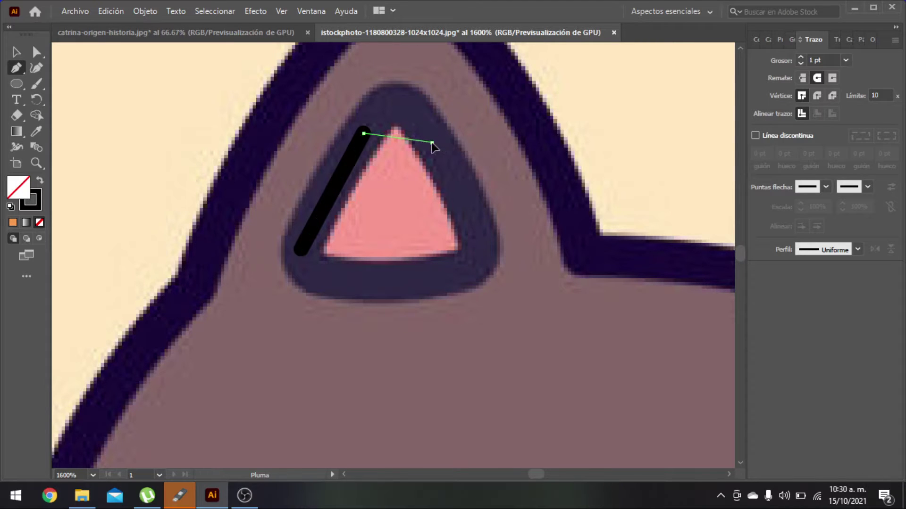
pyautogui.moveTo(433, 142)
pyautogui.mouseDown()
pyautogui.moveTo(479, 222)
pyautogui.moveTo(464, 226)
pyautogui.moveTo(468, 218)
pyautogui.mouseUp()
pyautogui.click(432, 142)
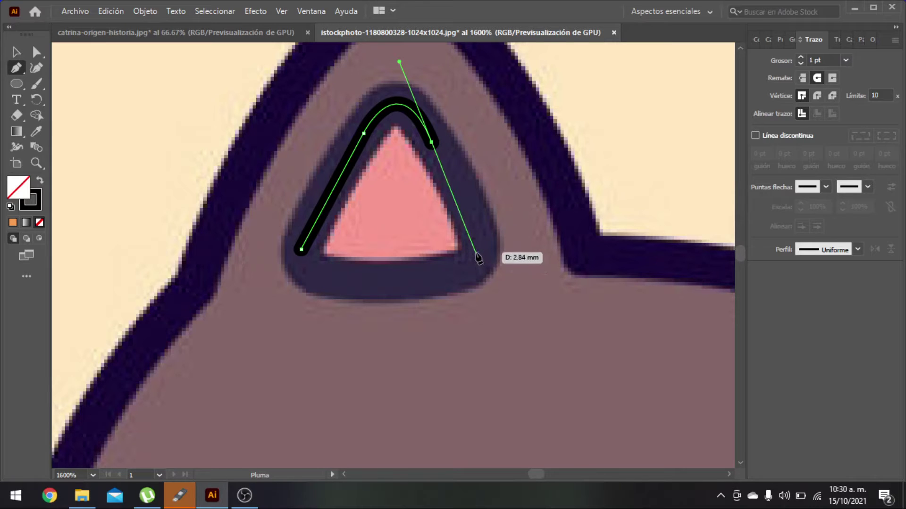
pyautogui.click(469, 224)
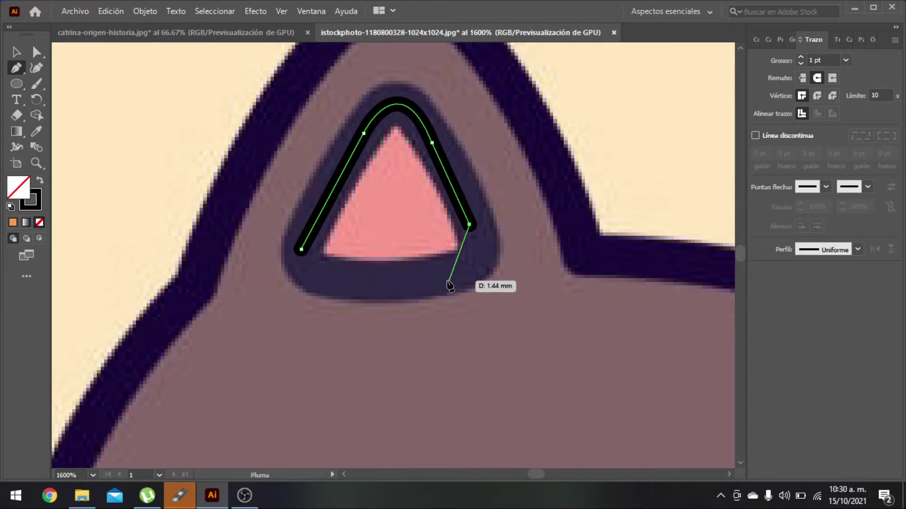
pyautogui.moveTo(446, 279); pyautogui.dragTo(397, 295)
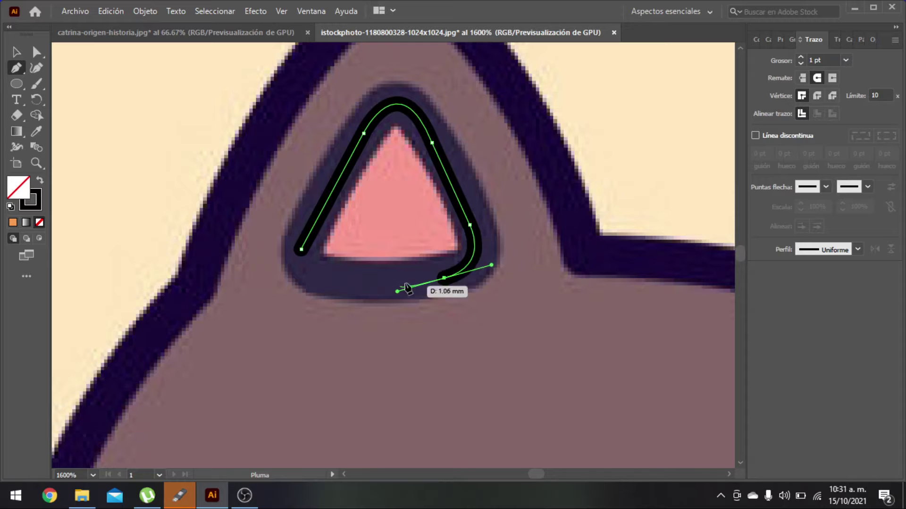
pyautogui.click(444, 278)
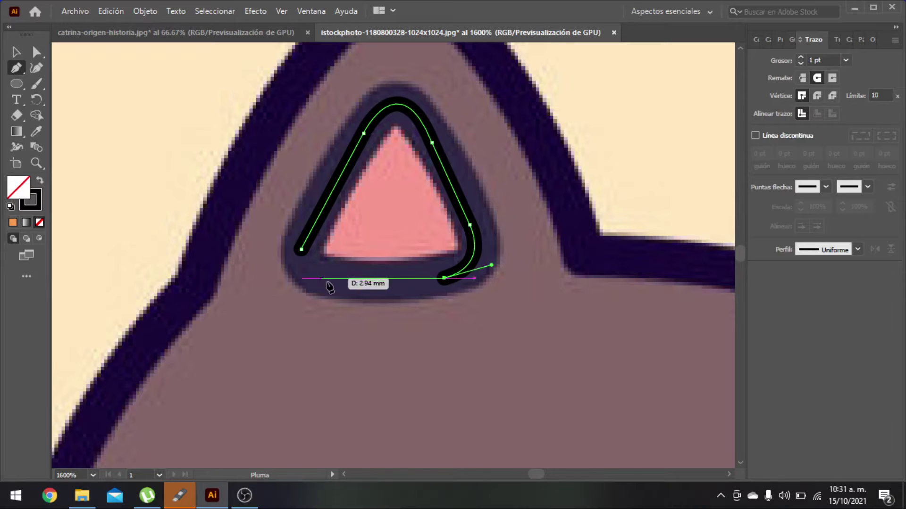
pyautogui.moveTo(334, 279); pyautogui.dragTo(307, 230)
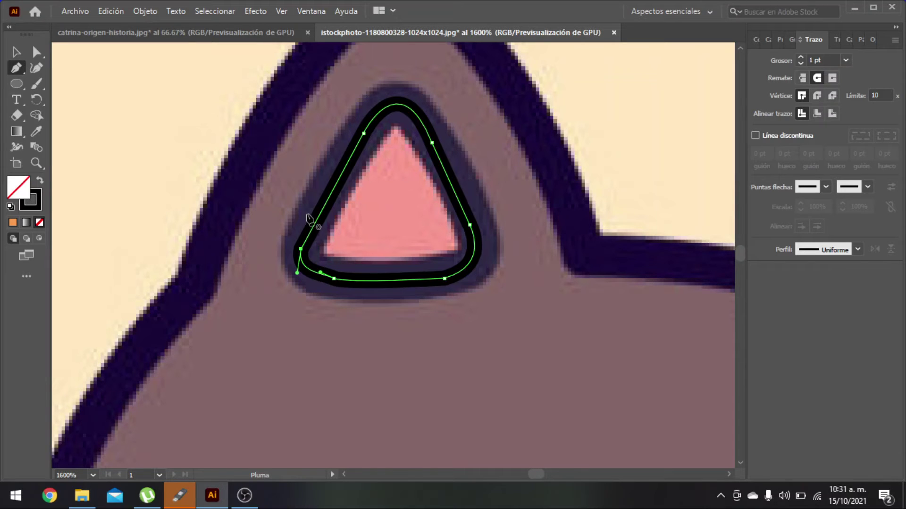
# - Delete the angular five-point inner-ear path from the right-hand ear
pyautogui.hscroll(10, 313, 191)
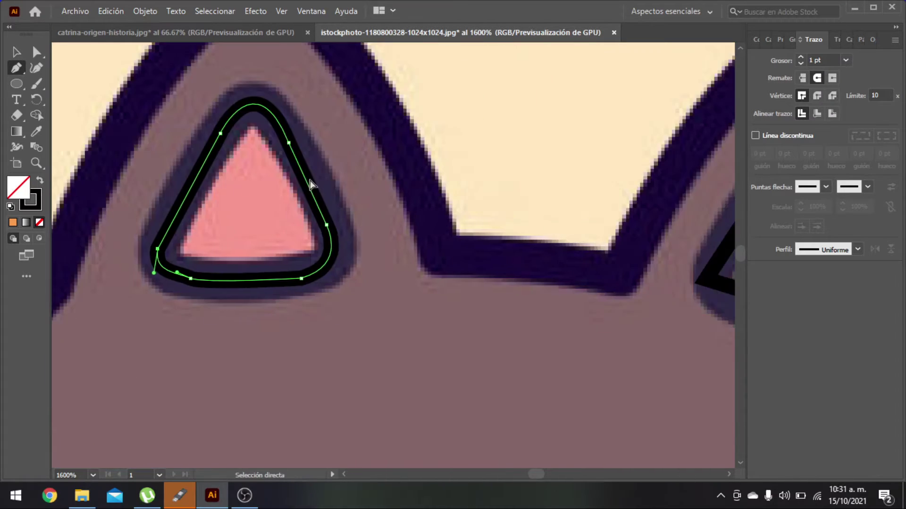
pyautogui.hscroll(4, 307, 179)
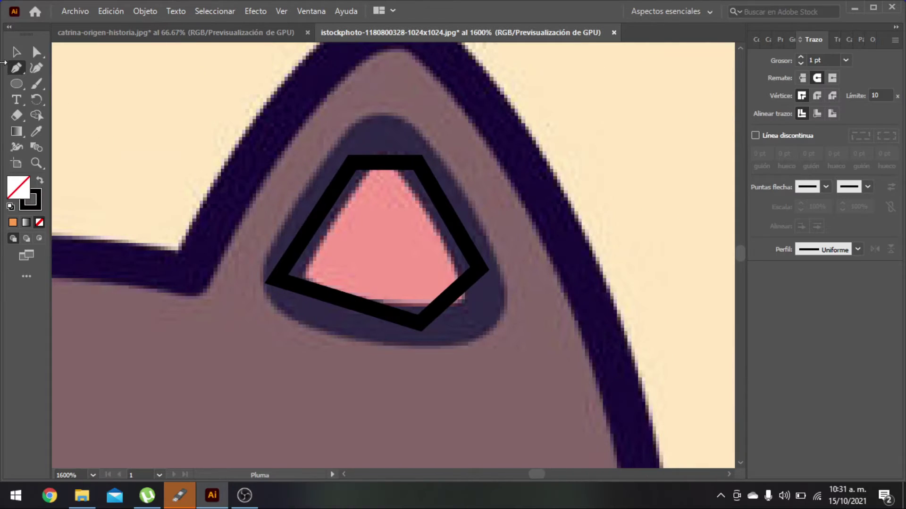
pyautogui.click(17, 53)
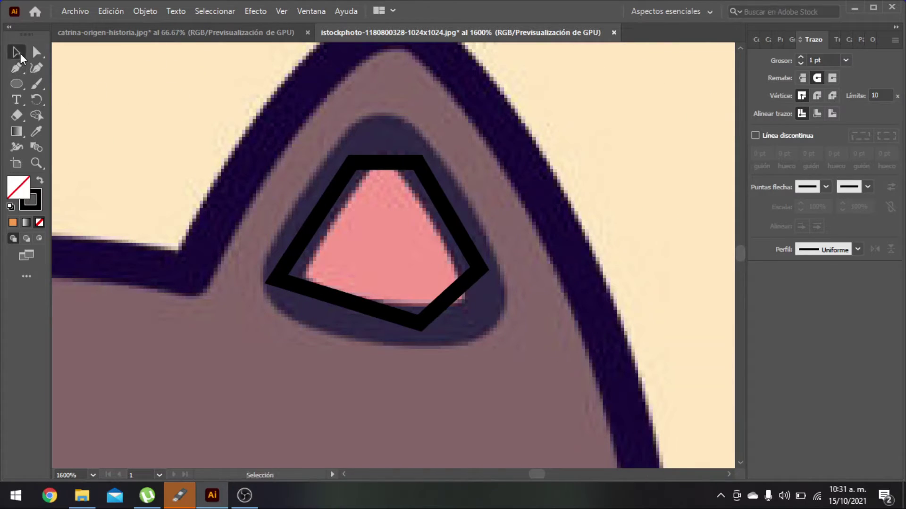
pyautogui.click(342, 187)
pyautogui.press('Delete')
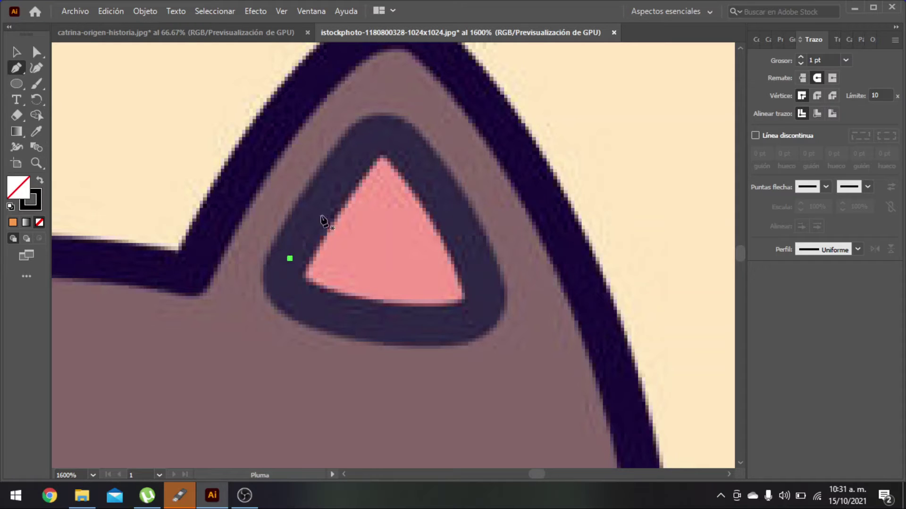
# - Retrace the right-hand ear's dark inner outline as a closed Pen path with a curved tip and rounded lower corners, and deselect it
pyautogui.click(350, 156)
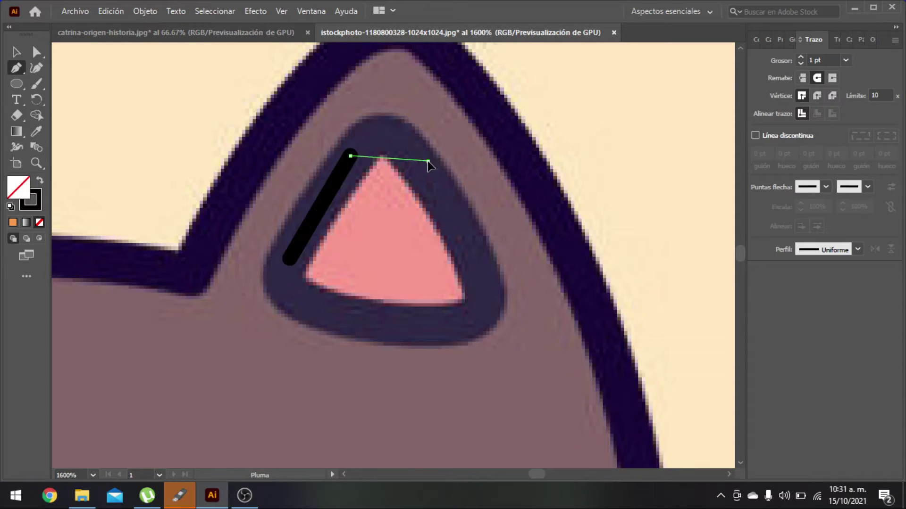
pyautogui.moveTo(428, 161)
pyautogui.mouseDown()
pyautogui.moveTo(454, 235)
pyautogui.moveTo(470, 231)
pyautogui.mouseUp()
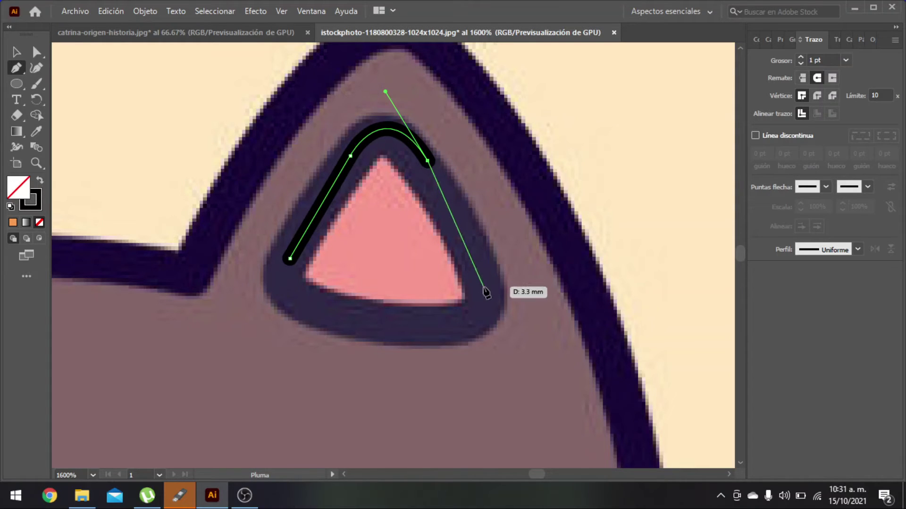
pyautogui.click(471, 267)
pyautogui.moveTo(434, 330); pyautogui.dragTo(377, 327)
pyautogui.click(435, 330)
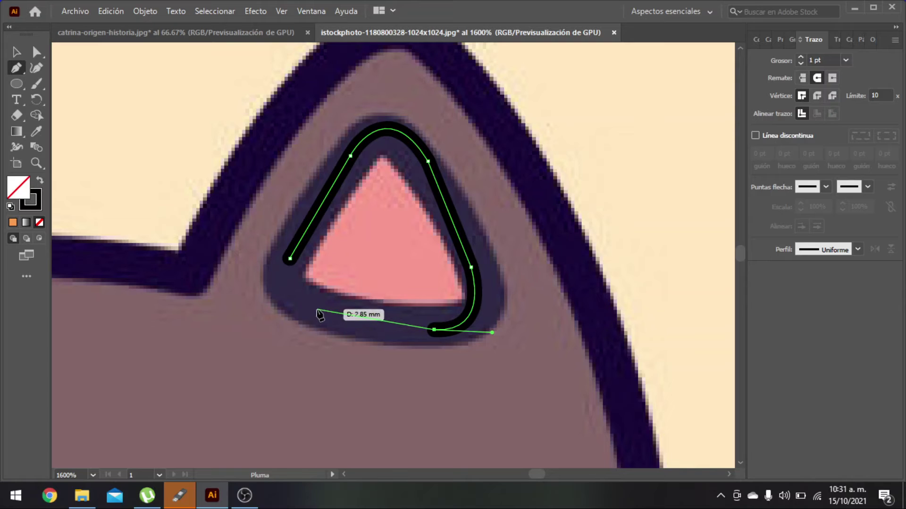
pyautogui.moveTo(317, 310); pyautogui.dragTo(310, 296)
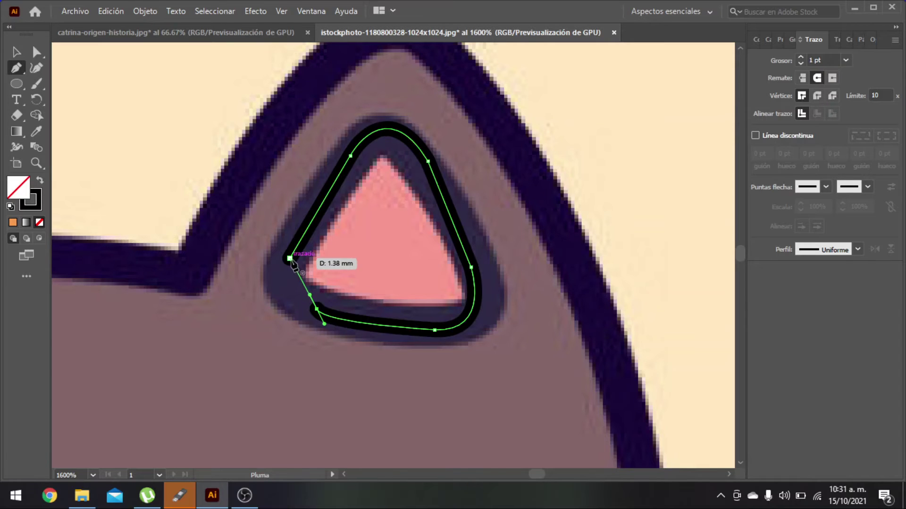
pyautogui.moveTo(290, 259)
pyautogui.mouseDown()
pyautogui.moveTo(309, 208)
pyautogui.moveTo(321, 222)
pyautogui.moveTo(296, 216)
pyautogui.moveTo(293, 224)
pyautogui.mouseUp()
pyautogui.click(22, 55)
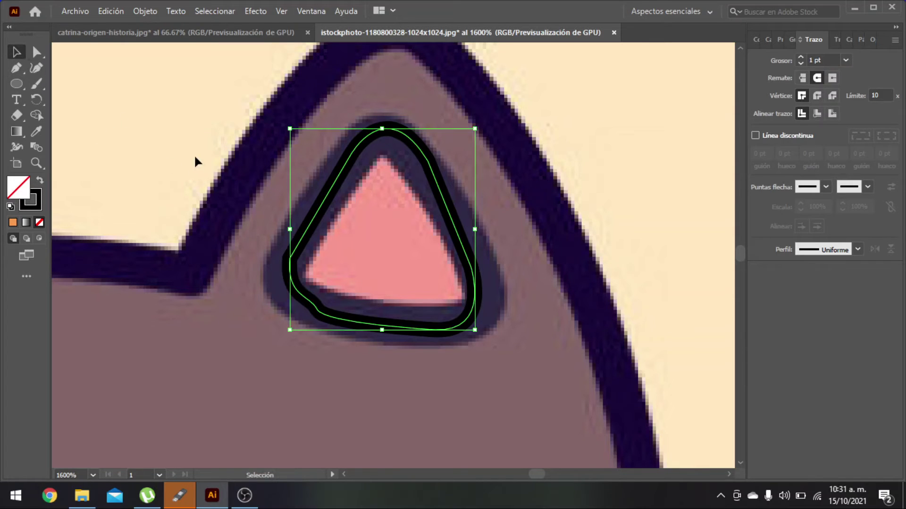
pyautogui.click(257, 250)
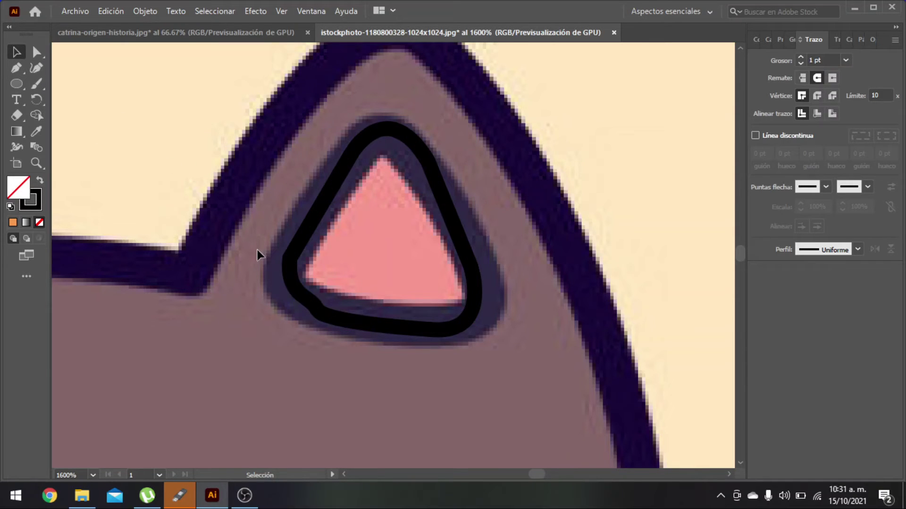
# - Select both inner-ear paths, both eyes and the mouth, and apply the dark navy 190938 sampled from the left-hand eye with the Eyedropper
pyautogui.scroll(-6, 247, 271)
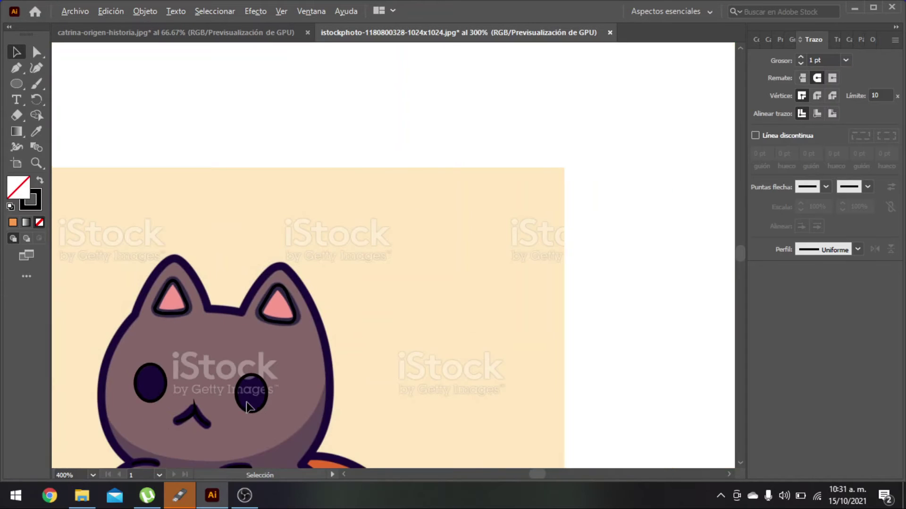
pyautogui.scroll(1, 242, 424)
pyautogui.scroll(-2, 231, 420)
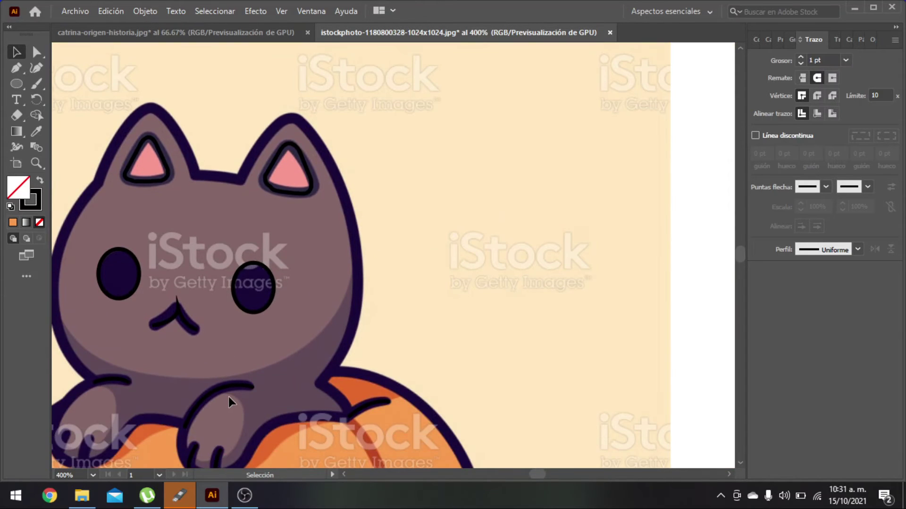
pyautogui.scroll(1, 229, 398)
pyautogui.scroll(-1, 228, 397)
pyautogui.moveTo(390, 310); pyautogui.dragTo(77, 101)
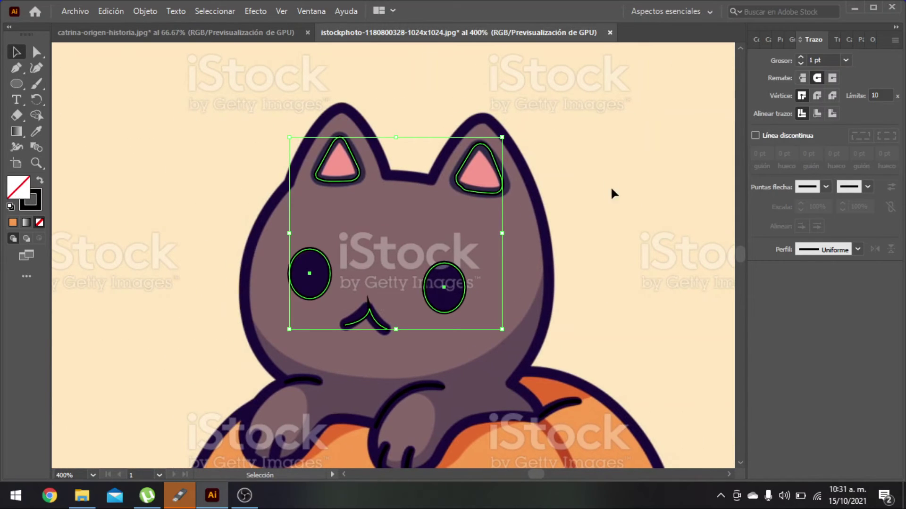
pyautogui.click(766, 38)
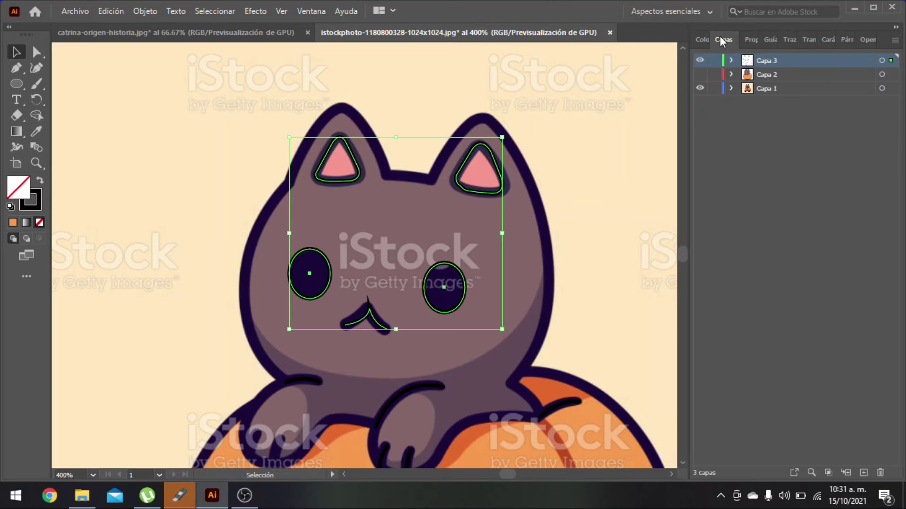
pyautogui.click(693, 38)
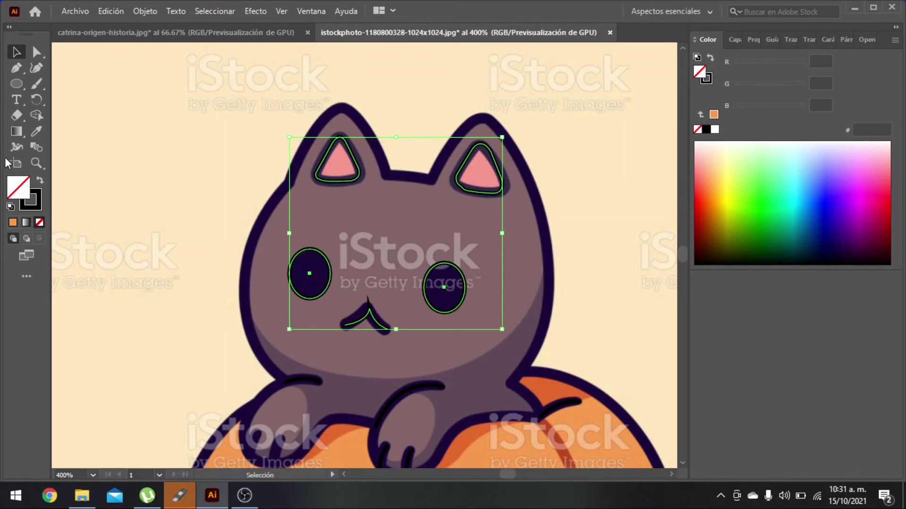
pyautogui.click(36, 133)
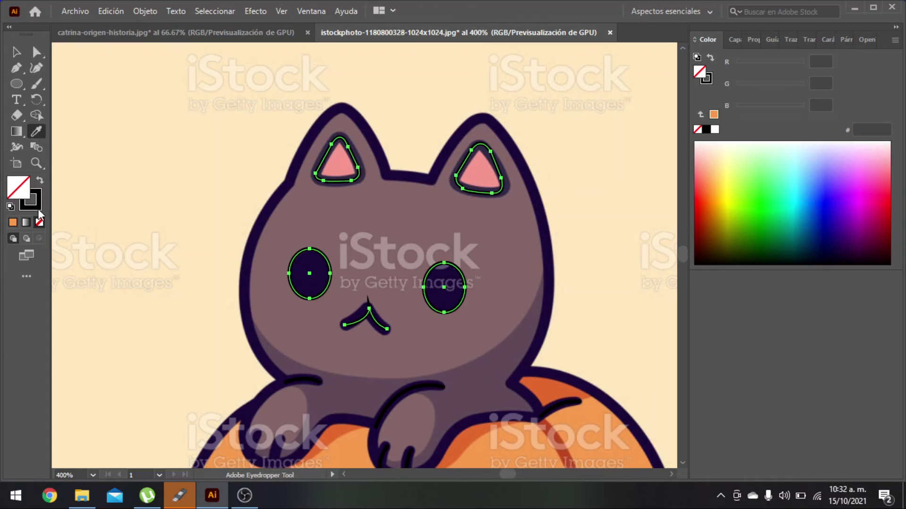
pyautogui.click(310, 274)
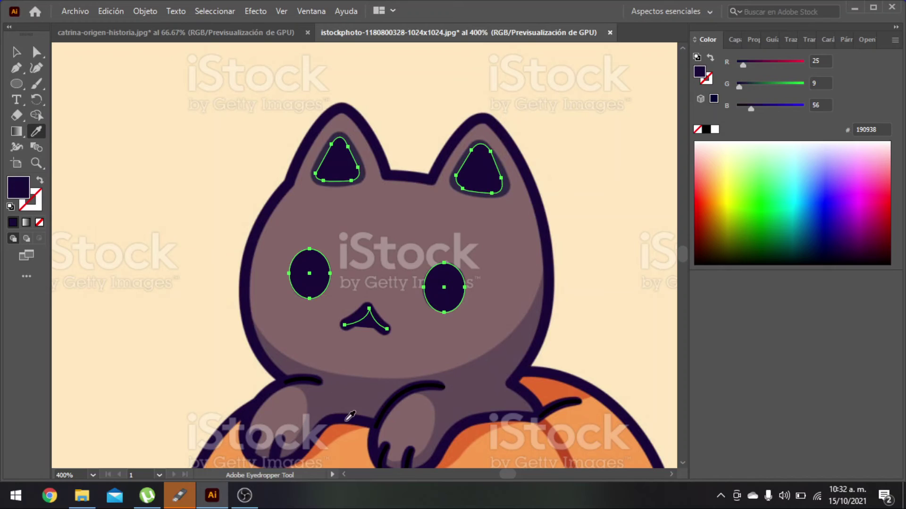
pyautogui.click(16, 52)
pyautogui.click(127, 136)
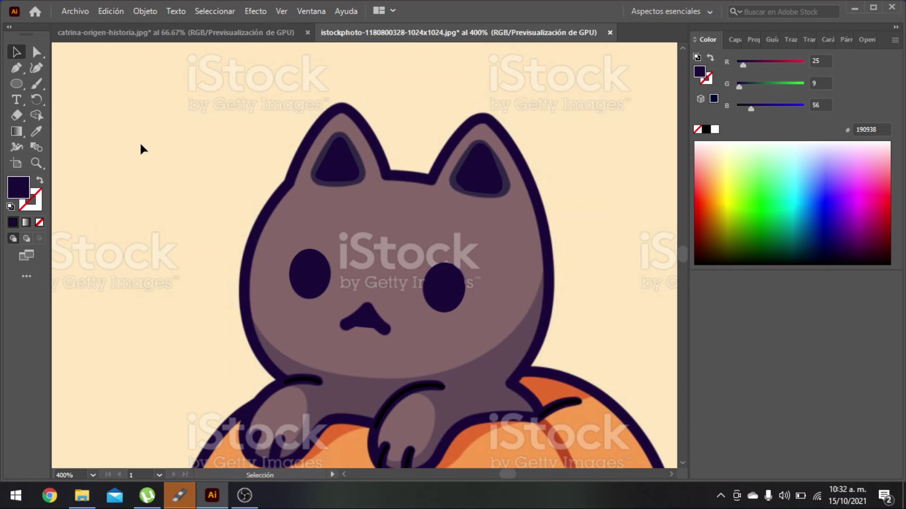
pyautogui.scroll(-5, 573, 181)
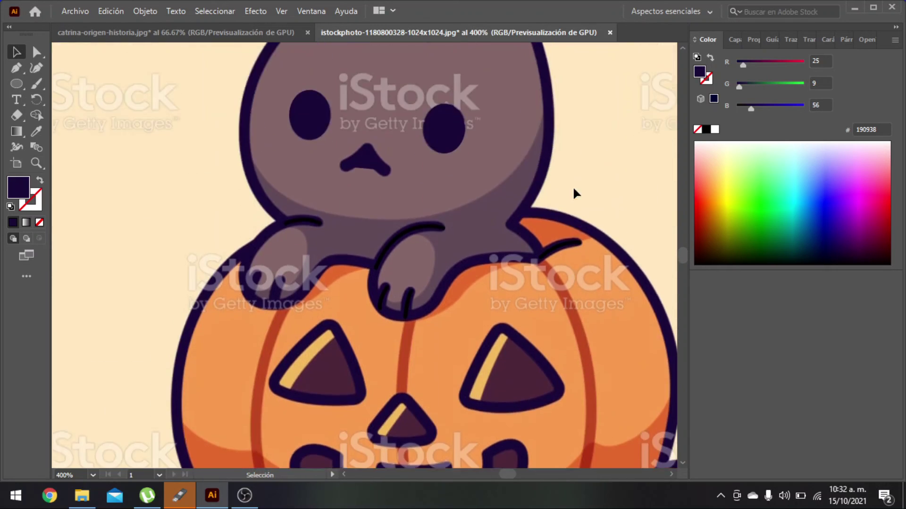
pyautogui.scroll(1, 573, 186)
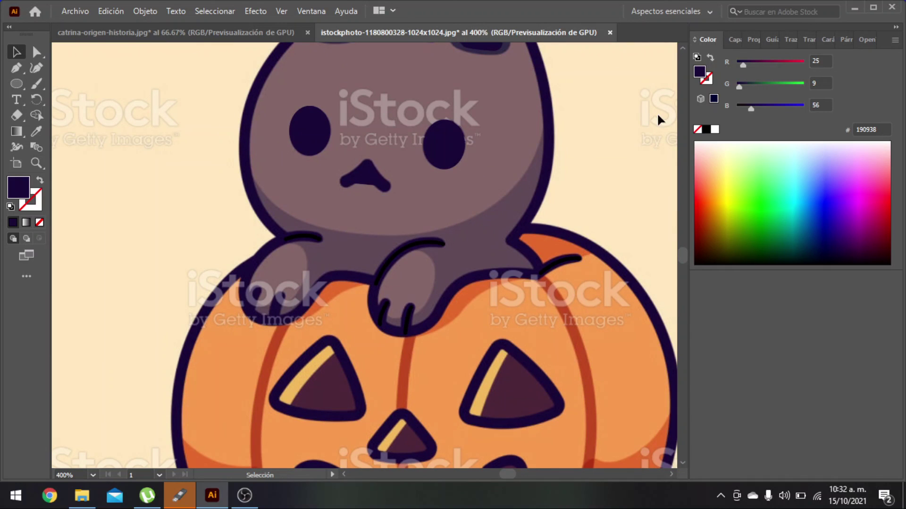
pyautogui.click(255, 502)
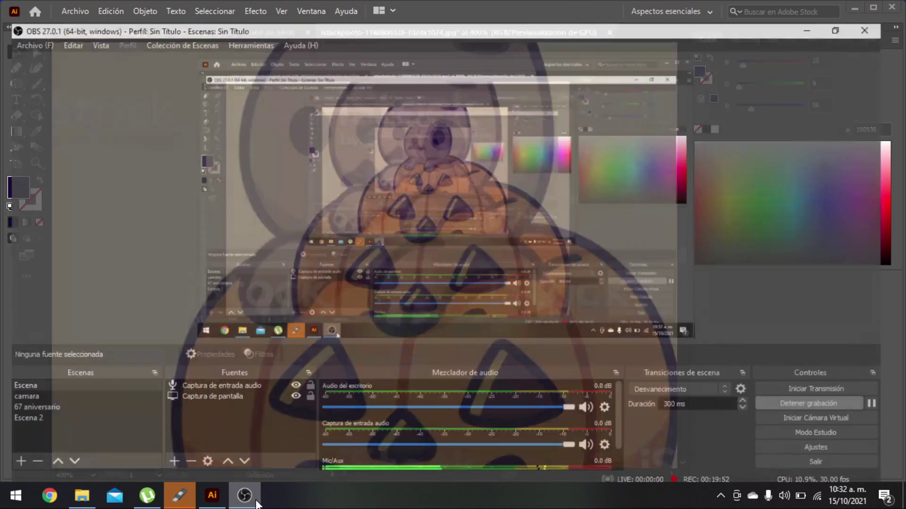